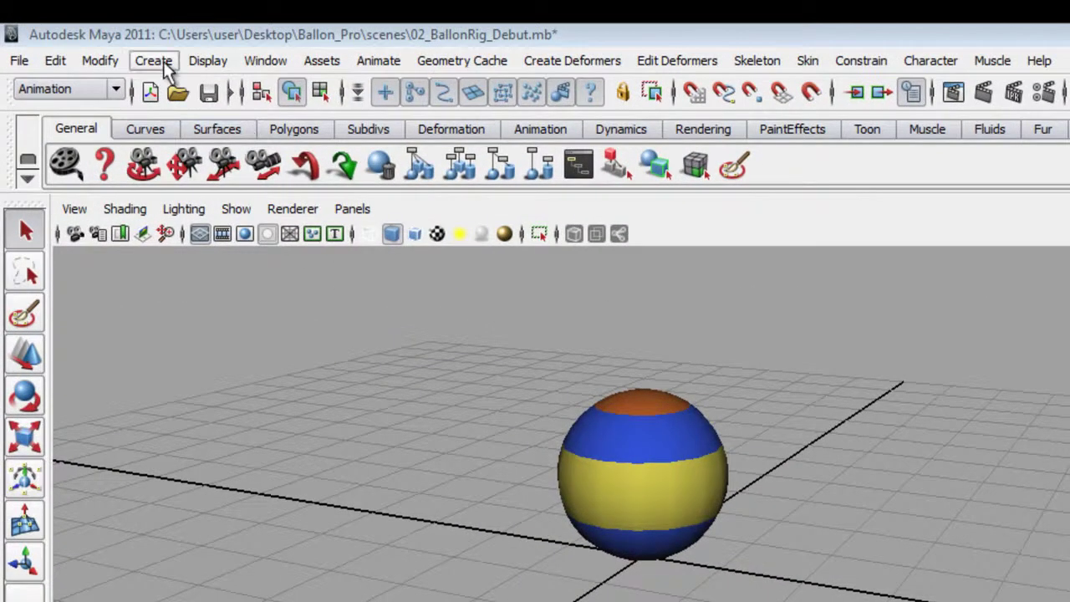
Step: Create a NURBS circle at the origin under the ball and set its degree to Linear
left_click(163, 61)
mouse_move(178, 92)
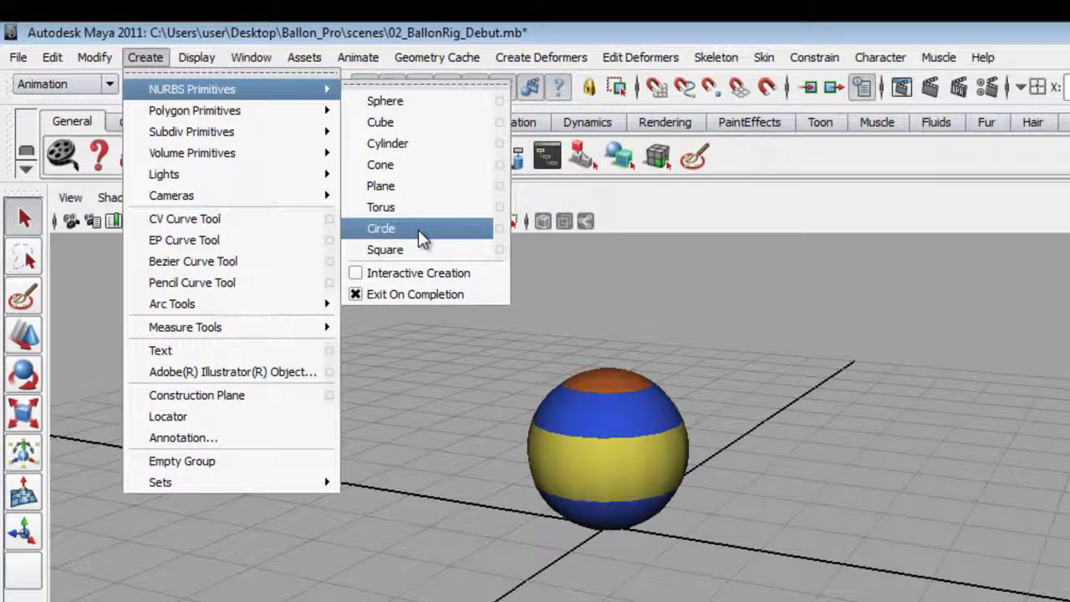
left_click(431, 242)
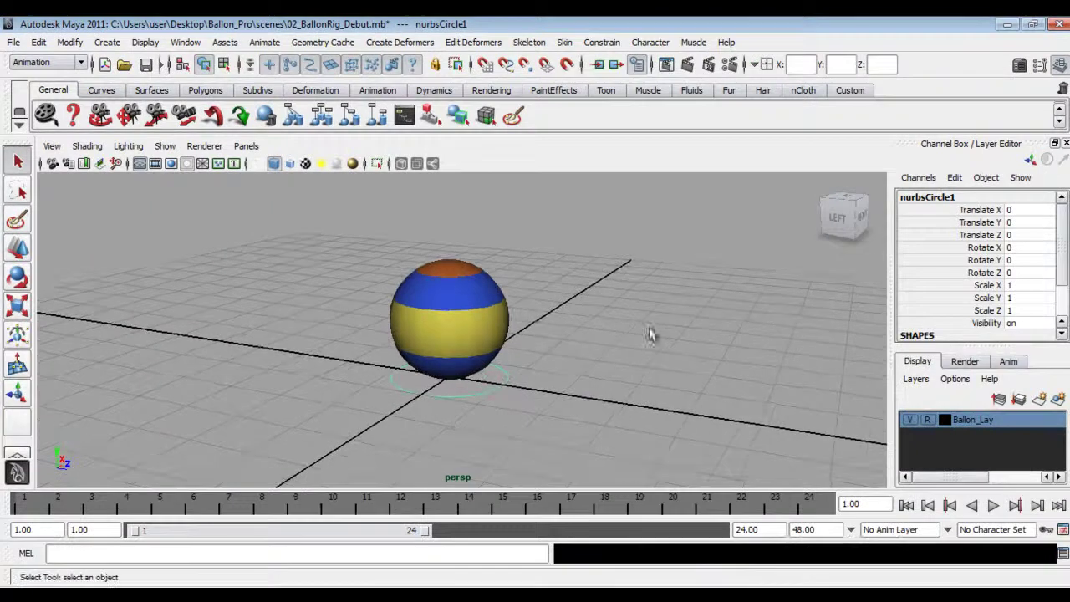
scroll(943, 294, "down", 2)
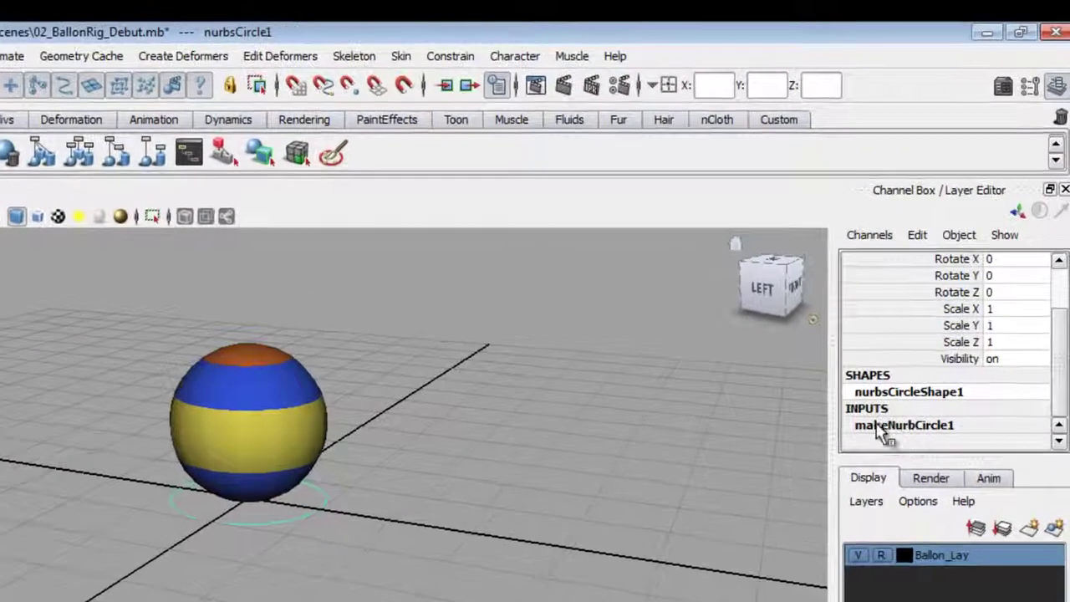
left_click(902, 425)
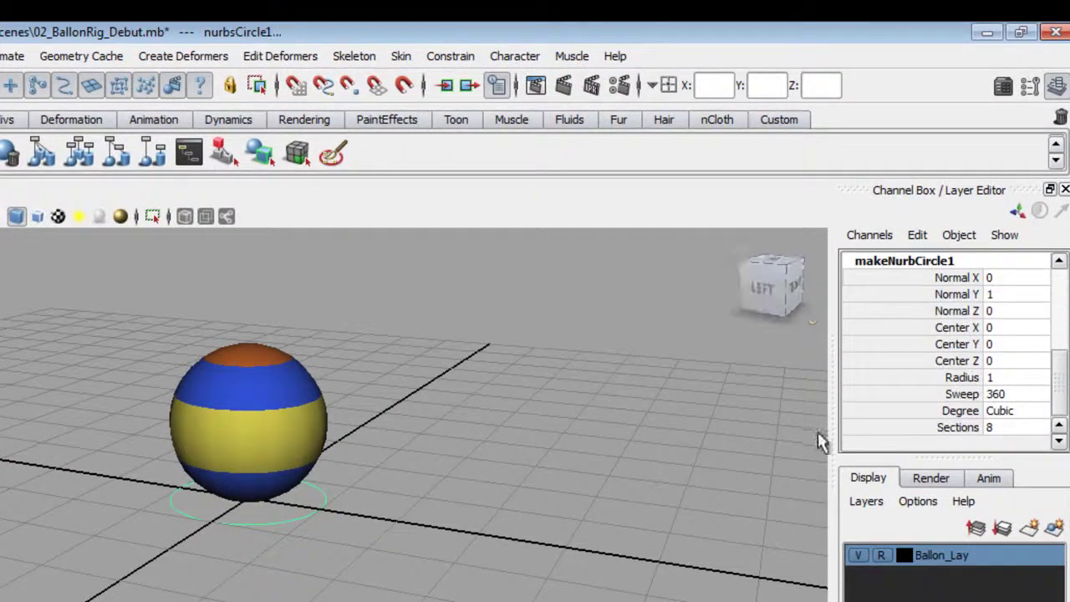
left_click(994, 418)
left_click(1020, 428)
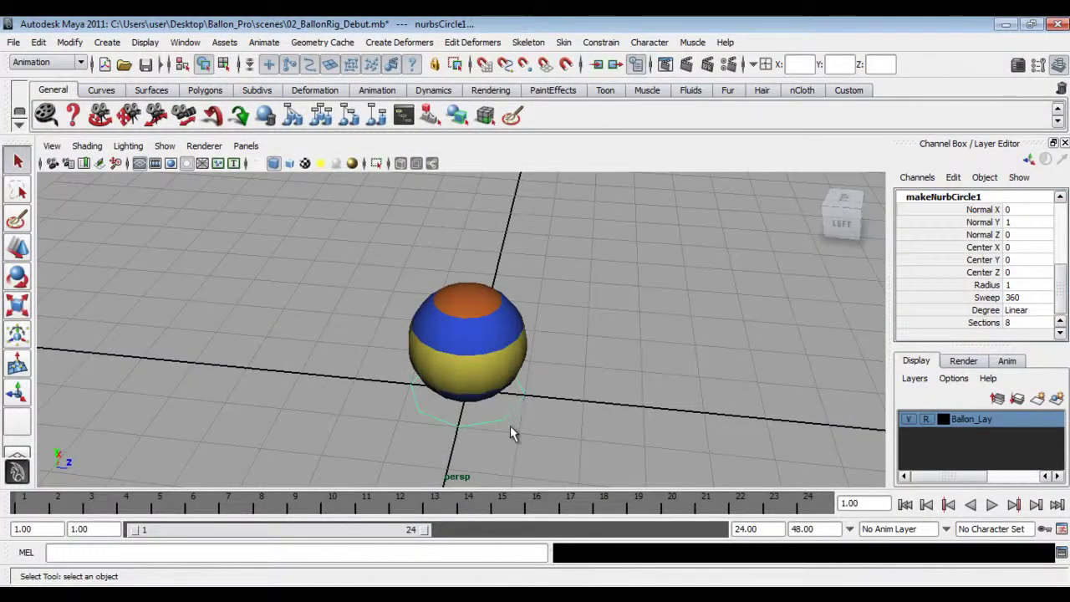
Step: Raise the NURBS circle to the middle of the ball by setting its Translate Y to 1
scroll(944, 278, "up", 5)
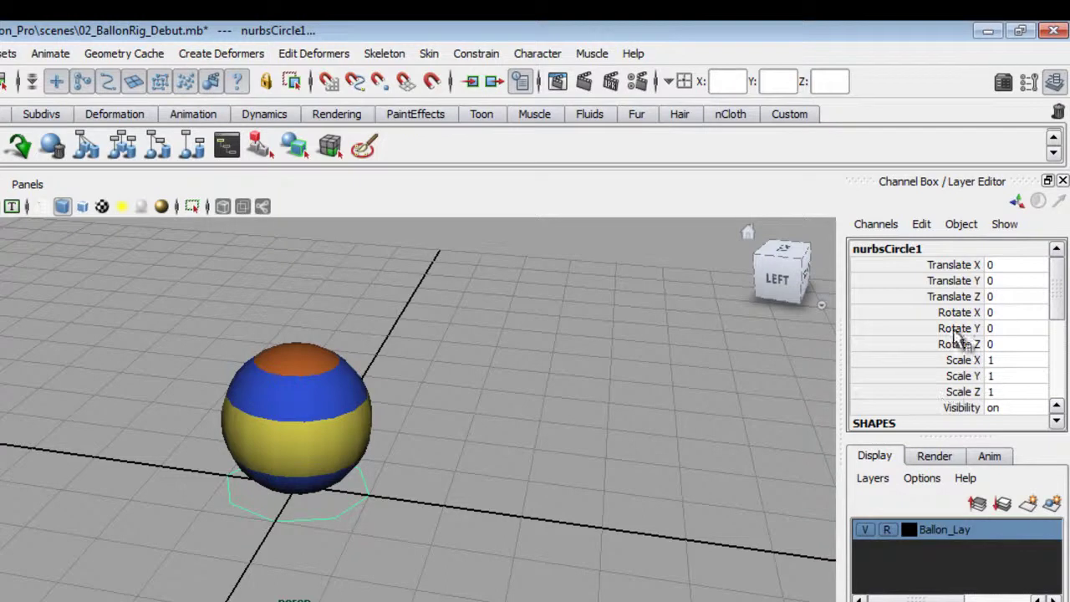
double_click(997, 282)
type("1")
key("Return")
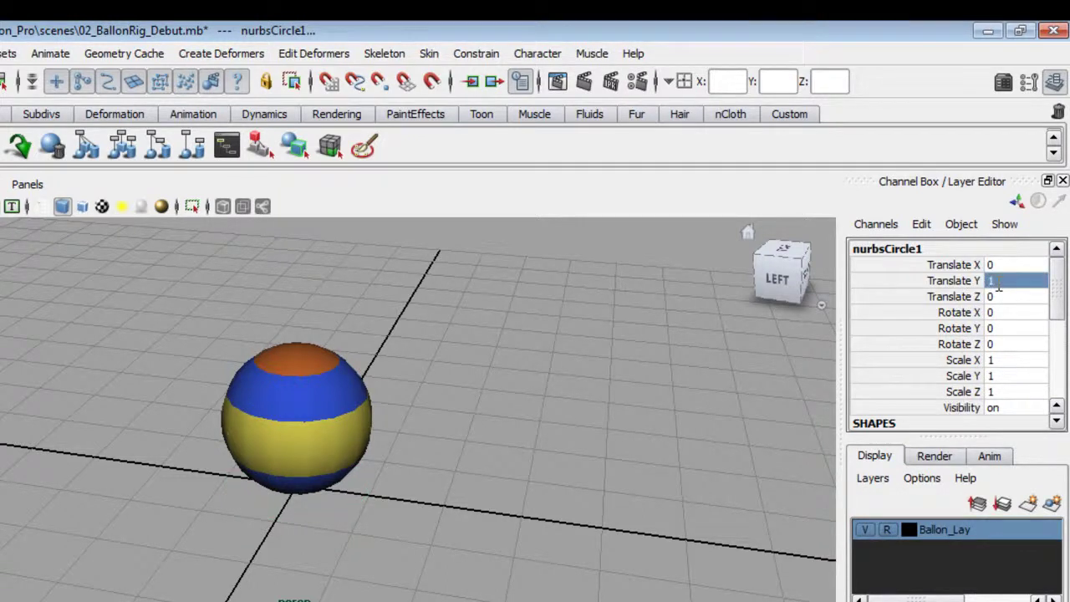
Step: Set the circle's Scale X, Y and Z to 1.5 so it surrounds the ball
left_click_drag(969, 361, 972, 392)
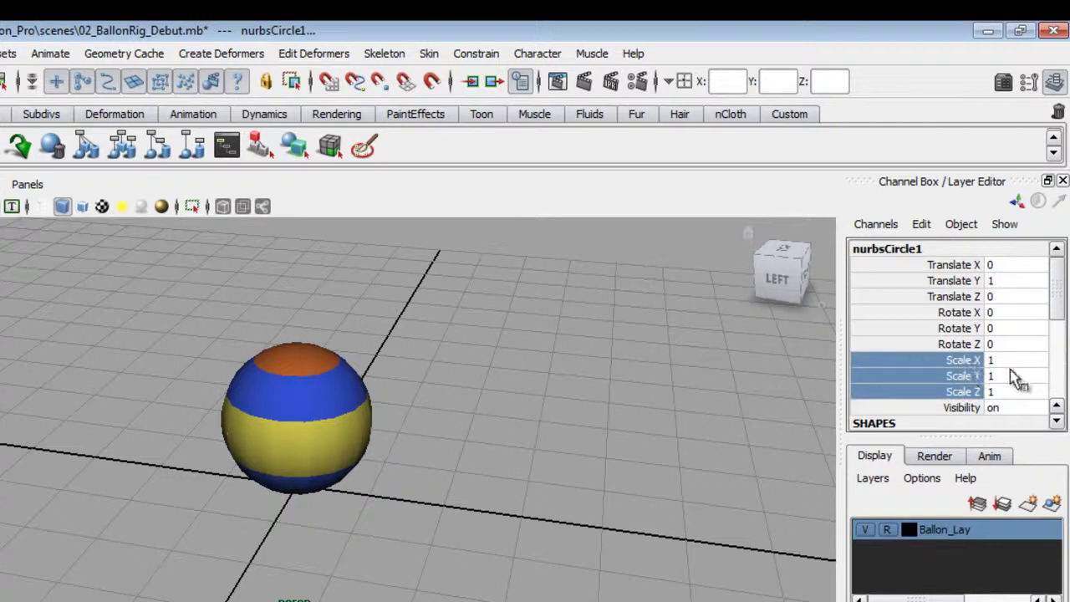
left_click_drag(970, 366, 976, 392)
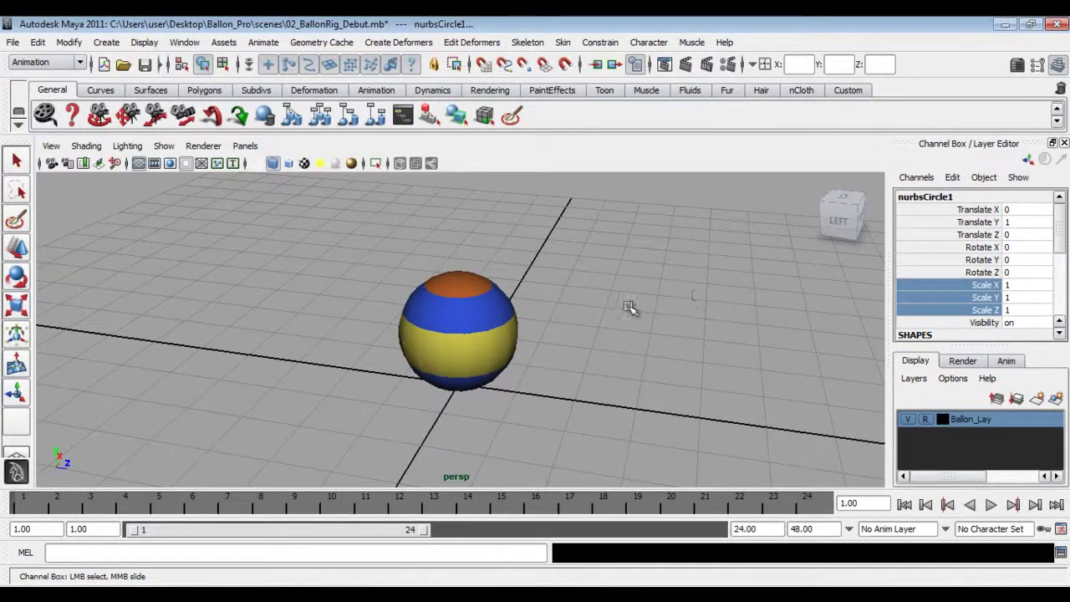
mouse_move(655, 300)
middle_mouse_down()
mouse_move(691, 298)
mouse_move(625, 299)
mouse_move(707, 296)
mouse_move(657, 294)
middle_mouse_up()
left_click_drag(657, 294, 611, 348, "alt")
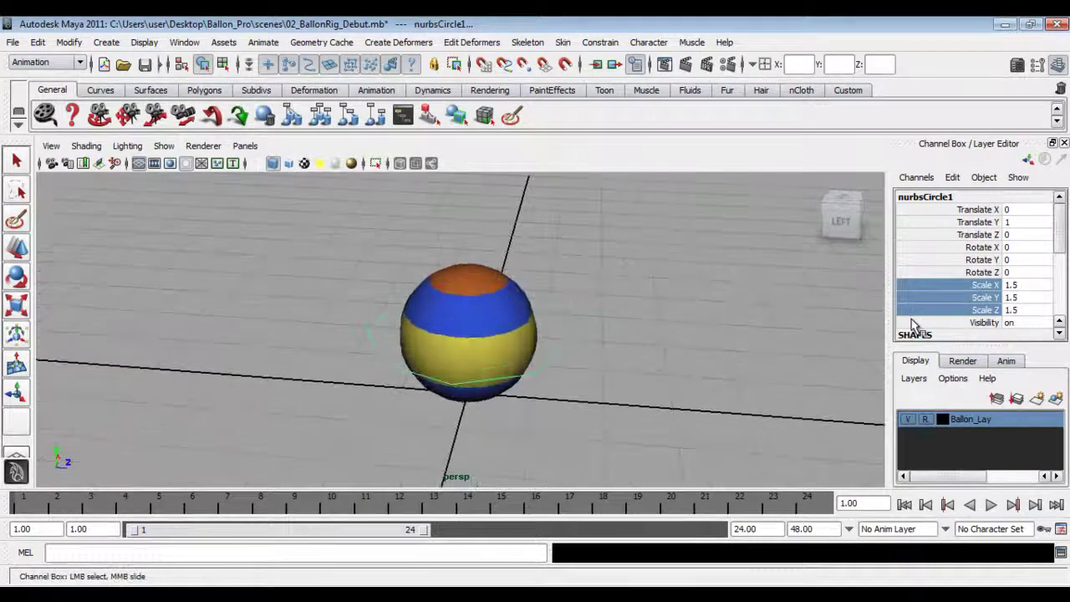
mouse_move(539, 333)
left_mouse_down("alt")
mouse_move(685, 330)
mouse_move(557, 329)
left_mouse_up("alt")
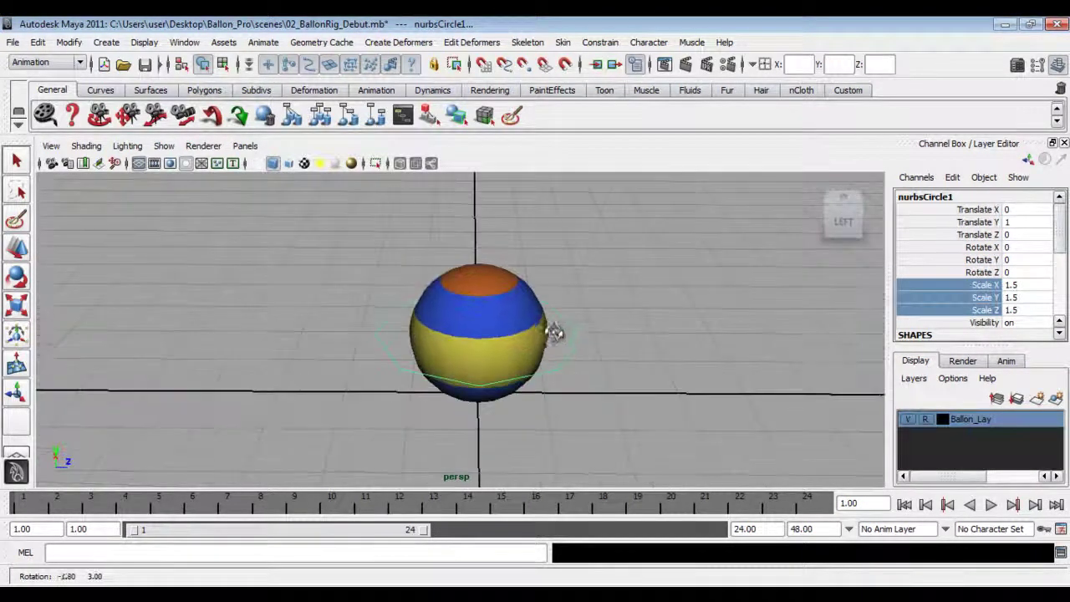
right_click_drag(557, 329, 664, 418, "alt")
left_click_drag(664, 418, 631, 389, "alt")
right_click_drag(631, 390, 487, 361, "alt")
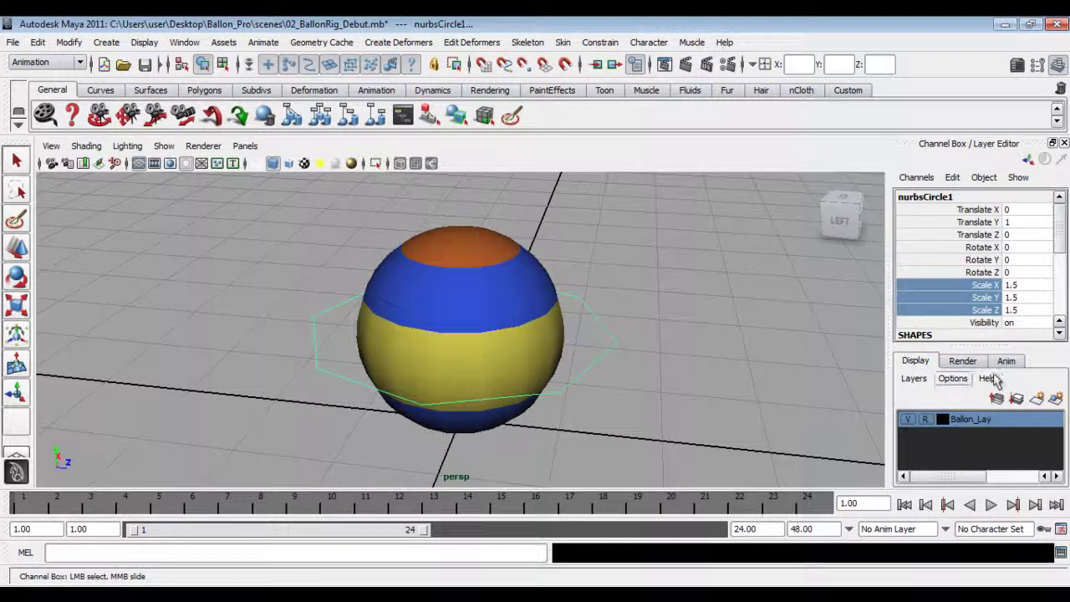
Step: Rename the circle to Controlleur_Principal and clear the selection
left_click(960, 196)
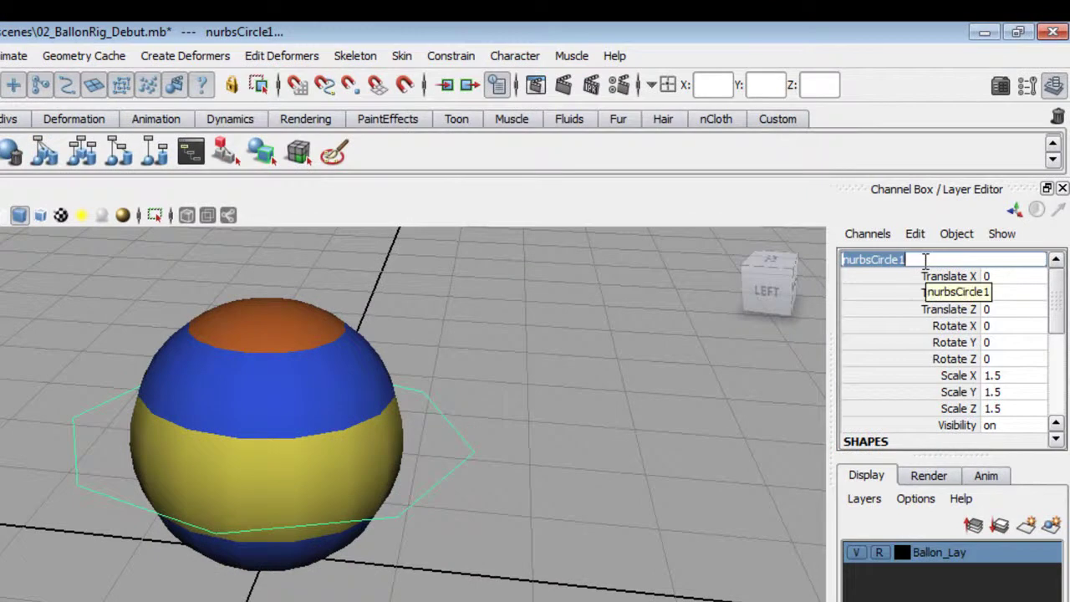
type("Controlleur_Principa")
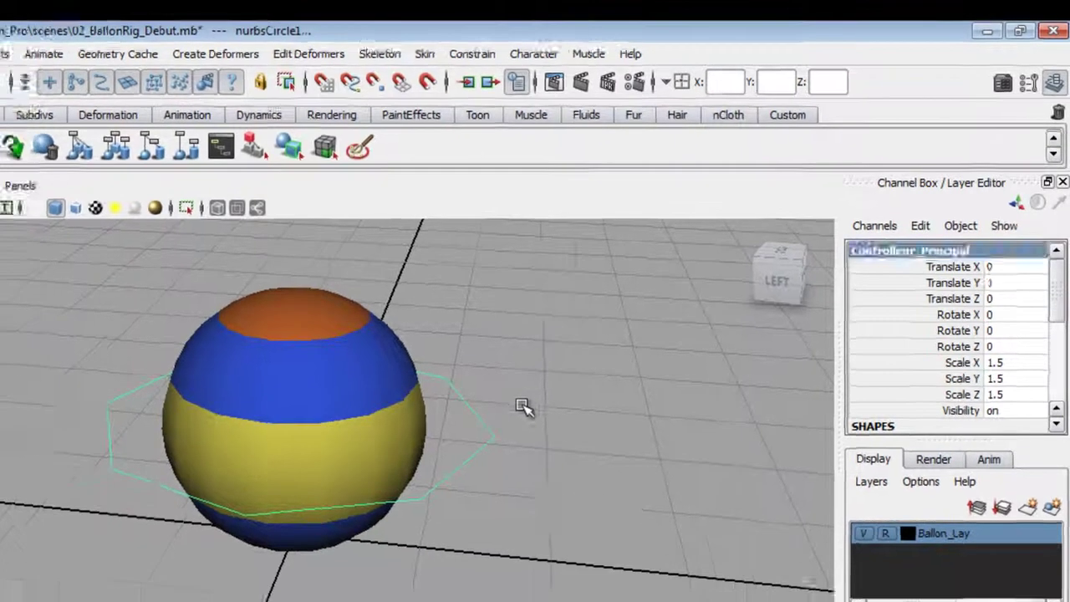
left_click(526, 406)
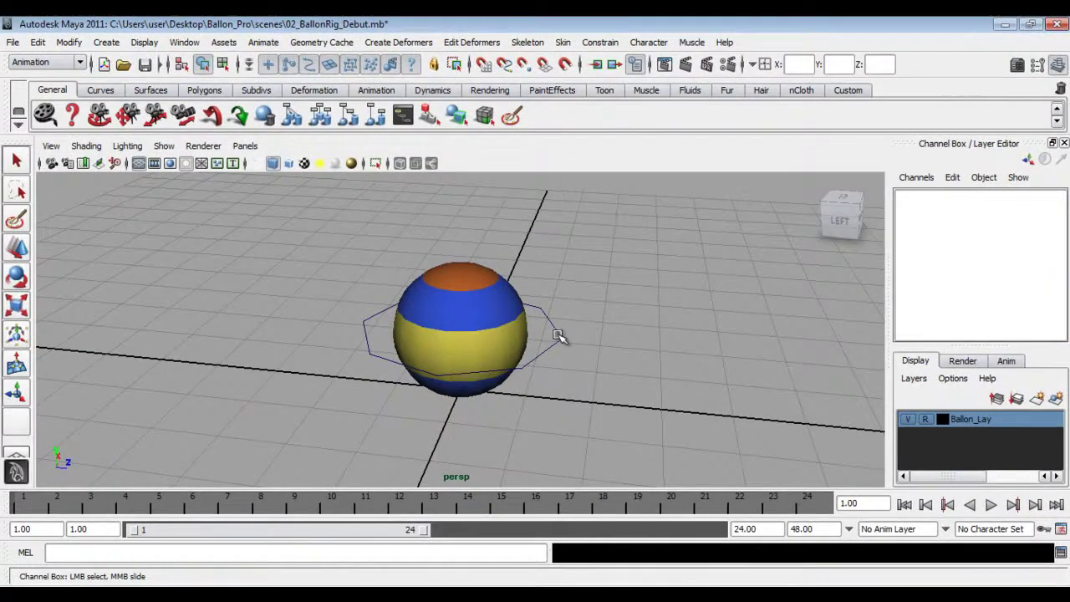
Step: Freeze the transformations of the Controlleur_Principal curve and center its pivot
left_click(557, 335)
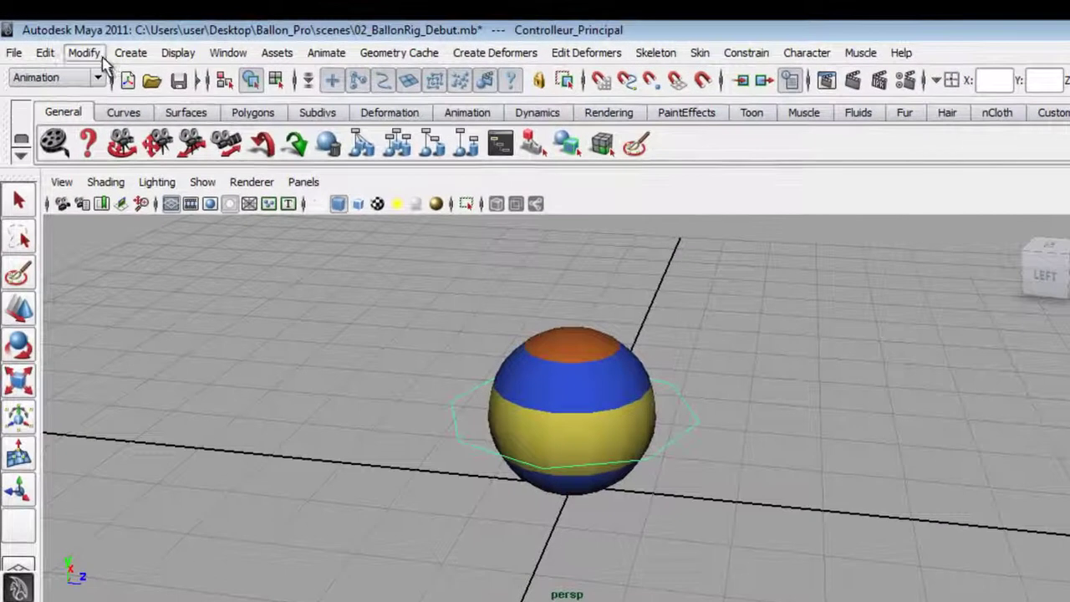
left_click(80, 45)
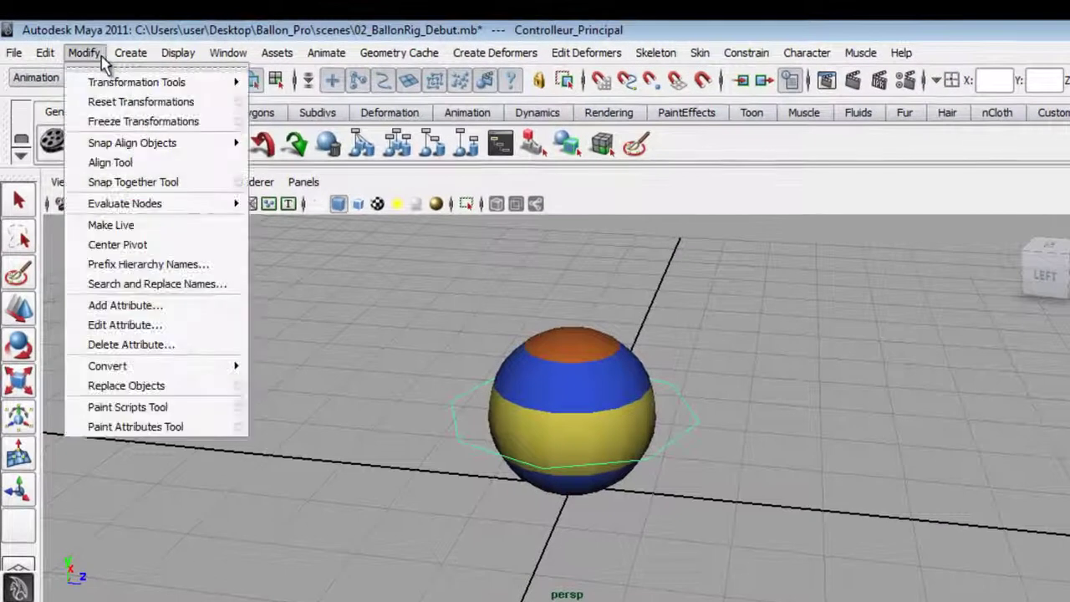
left_click(152, 124)
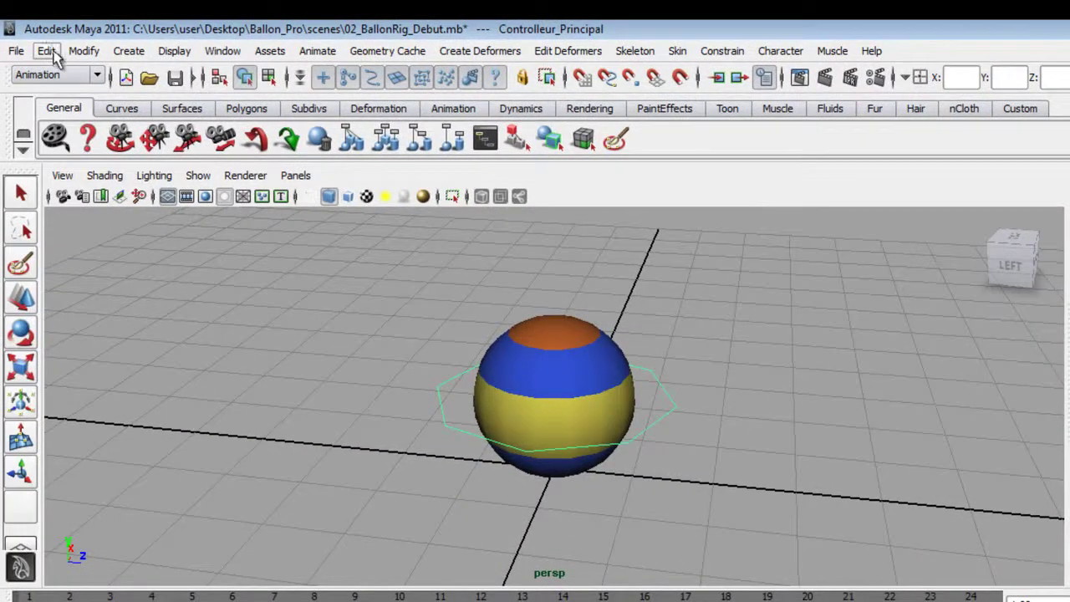
left_click(84, 51)
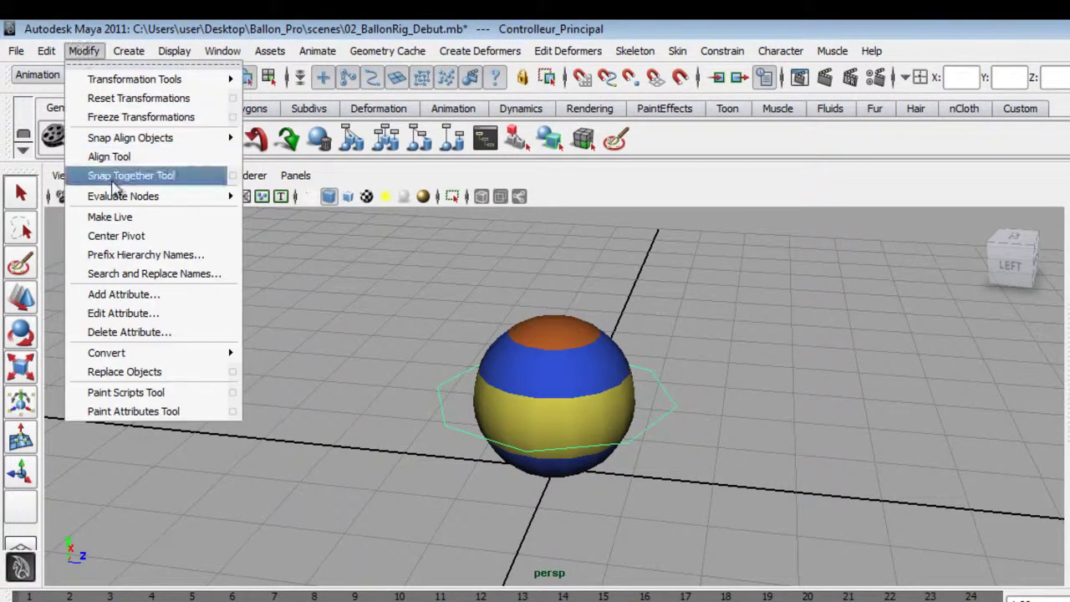
left_click(147, 239)
key("w")
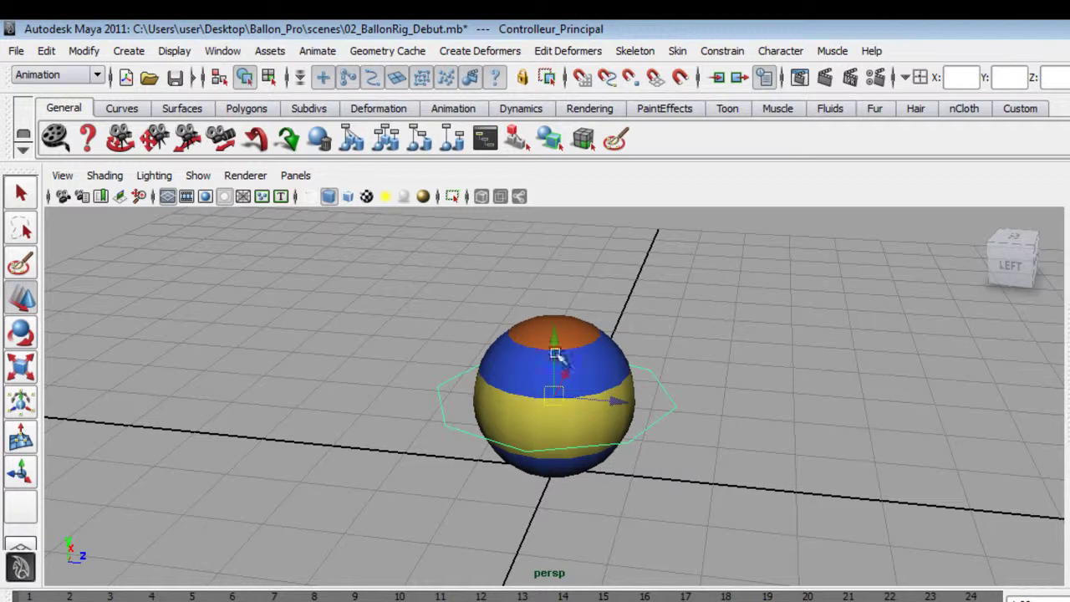
Step: Delete the construction history of the Controlleur_Principal curve
left_click(46, 52)
mouse_move(92, 255)
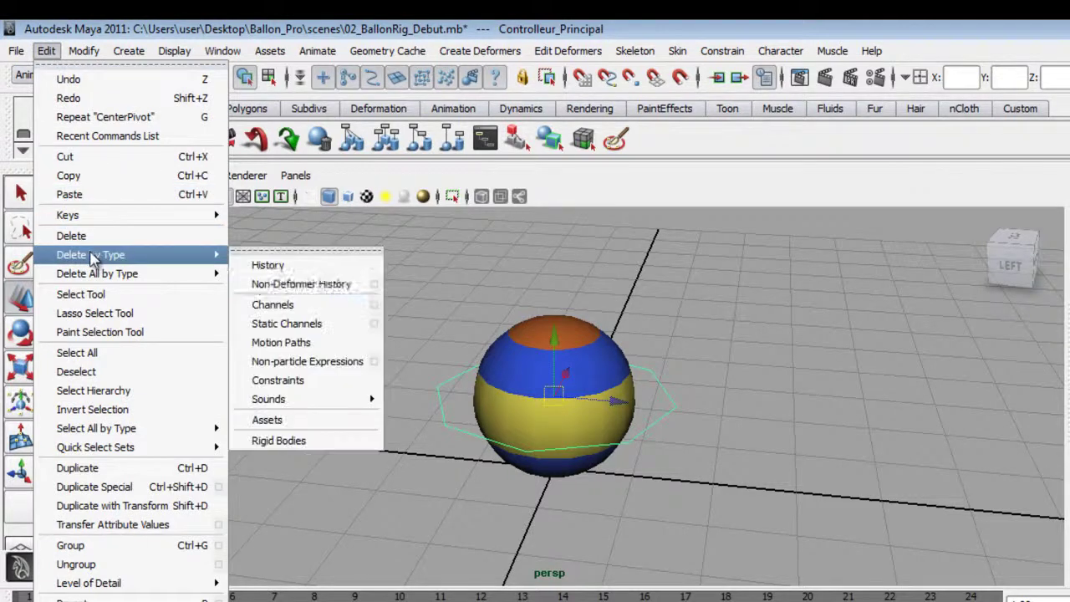
left_click(269, 266)
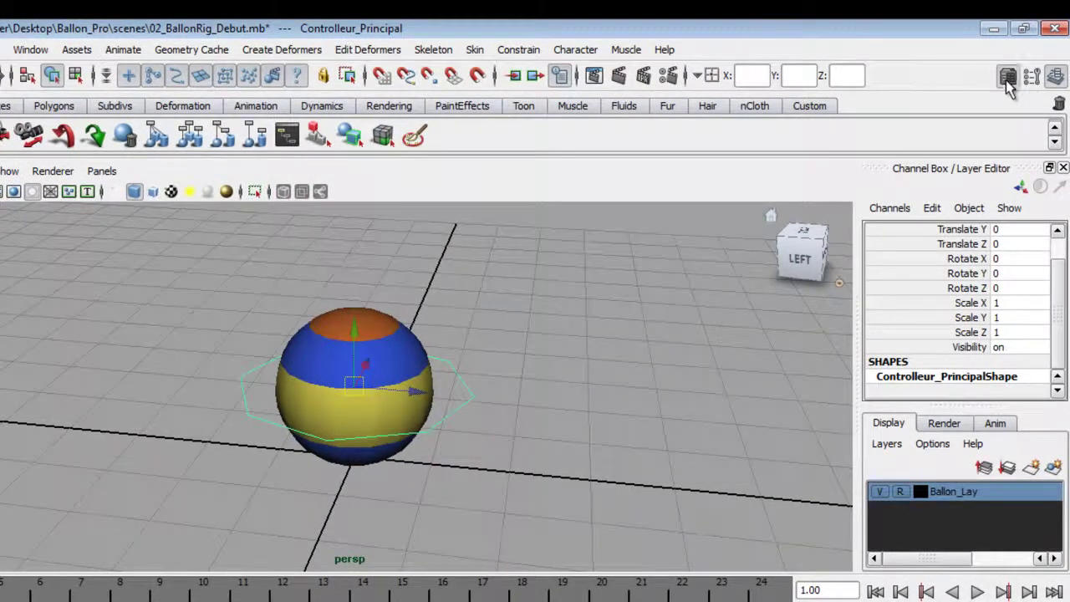
Step: Enable drawing overrides on Controlleur_PrincipalShape, set the override color to yellow, and deselect the curve
left_click(1007, 77)
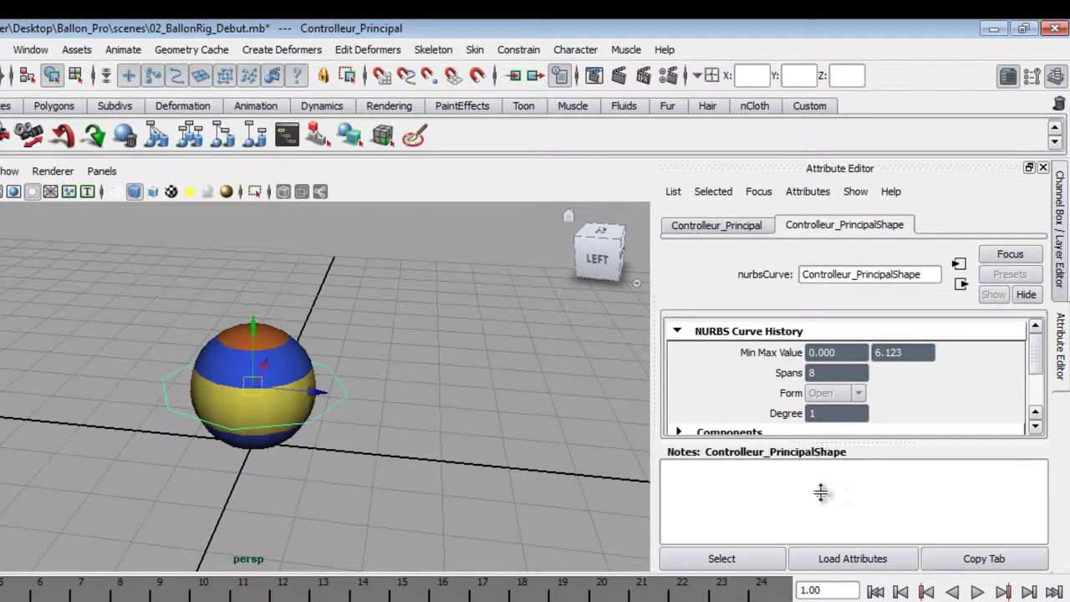
left_click_drag(818, 462, 815, 539)
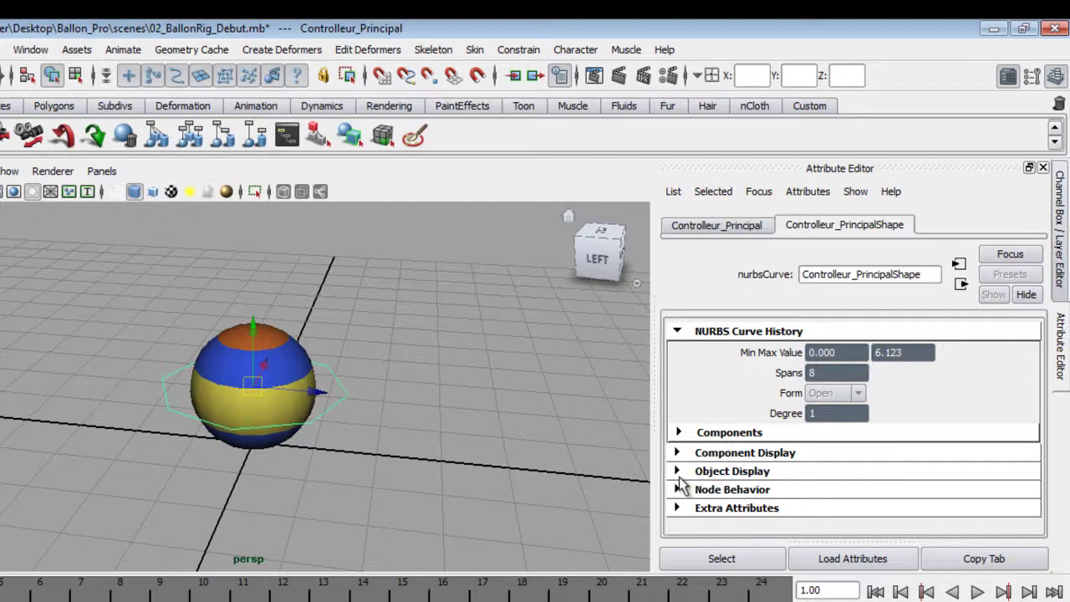
left_click(679, 472)
scroll(766, 456, "down", 2)
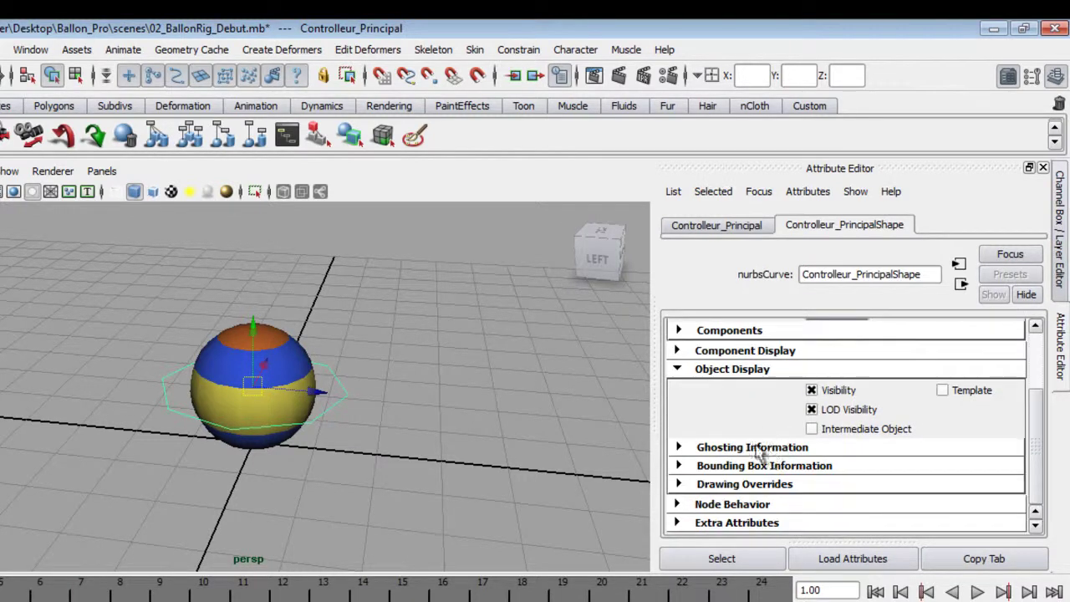
left_click(679, 488)
scroll(878, 418, "down", 3)
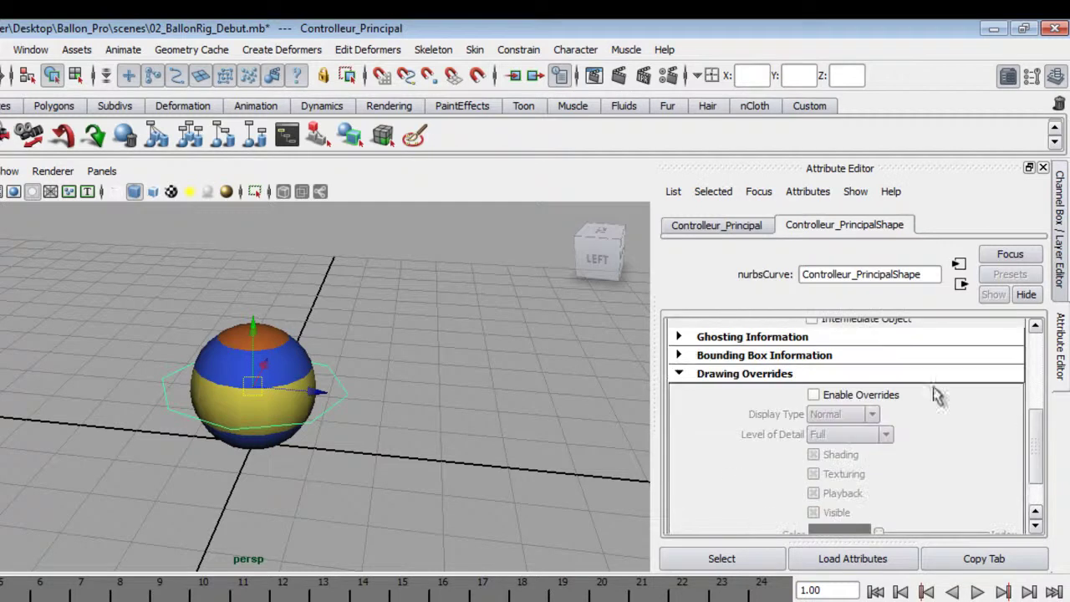
left_click(813, 395)
scroll(877, 486, "down", 2)
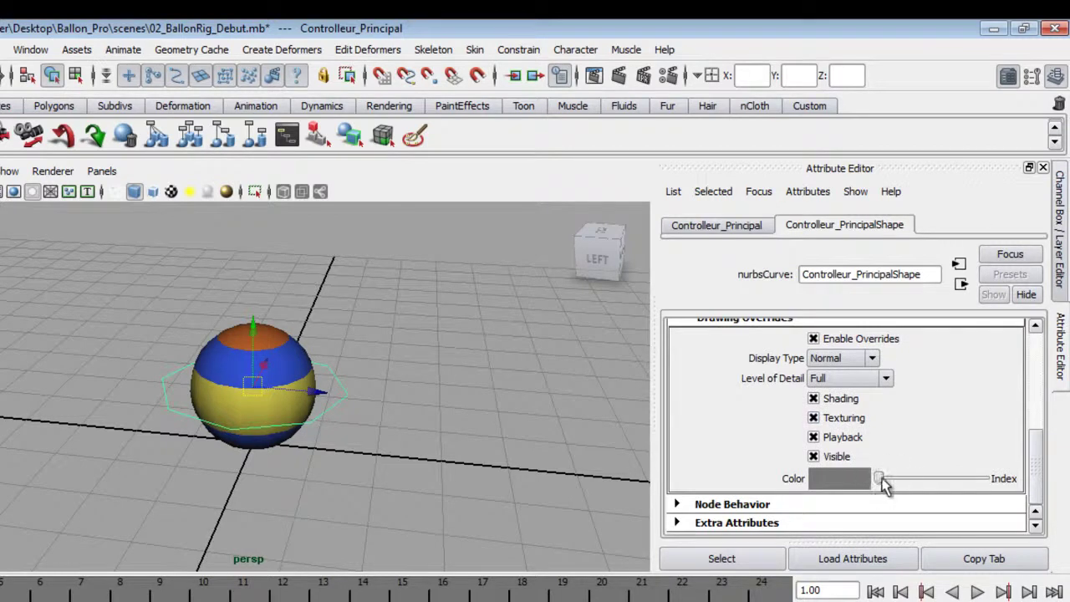
left_click_drag(879, 481, 955, 482)
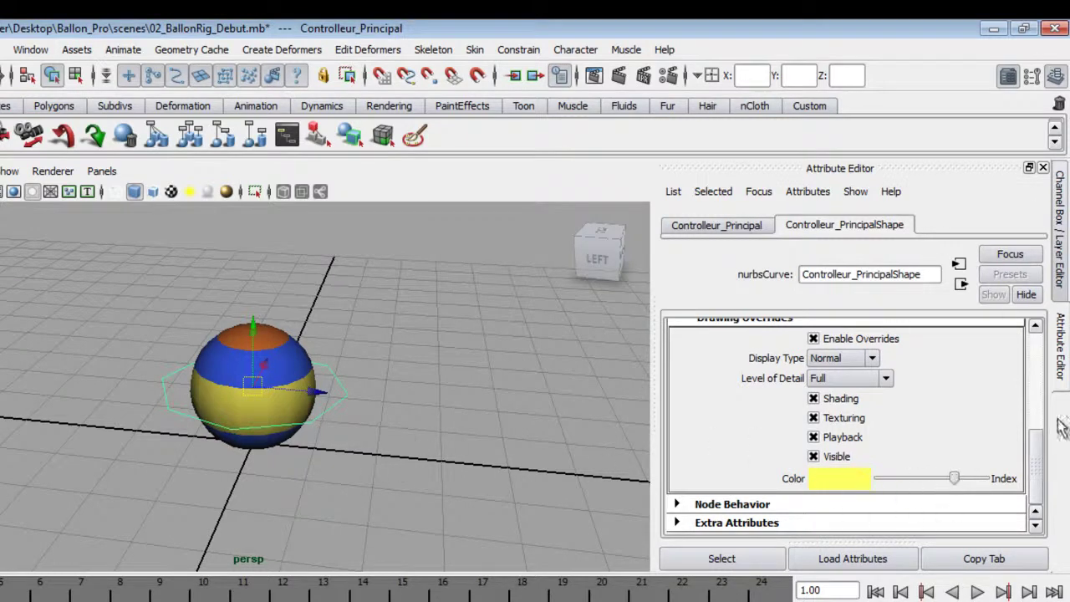
left_click(1043, 168)
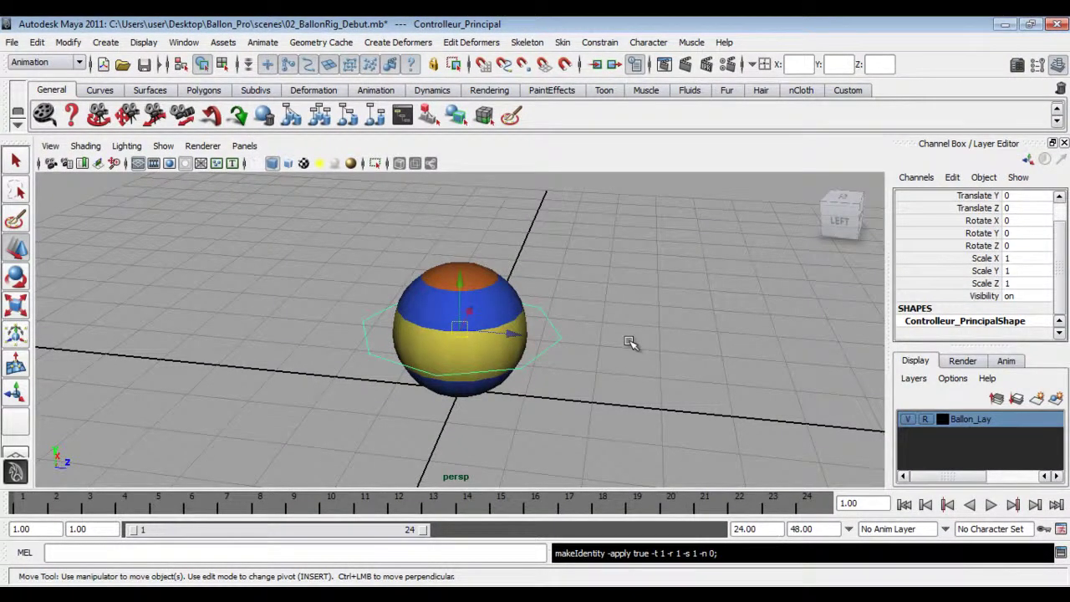
left_click(630, 342)
left_click_drag(635, 354, 778, 334, "alt")
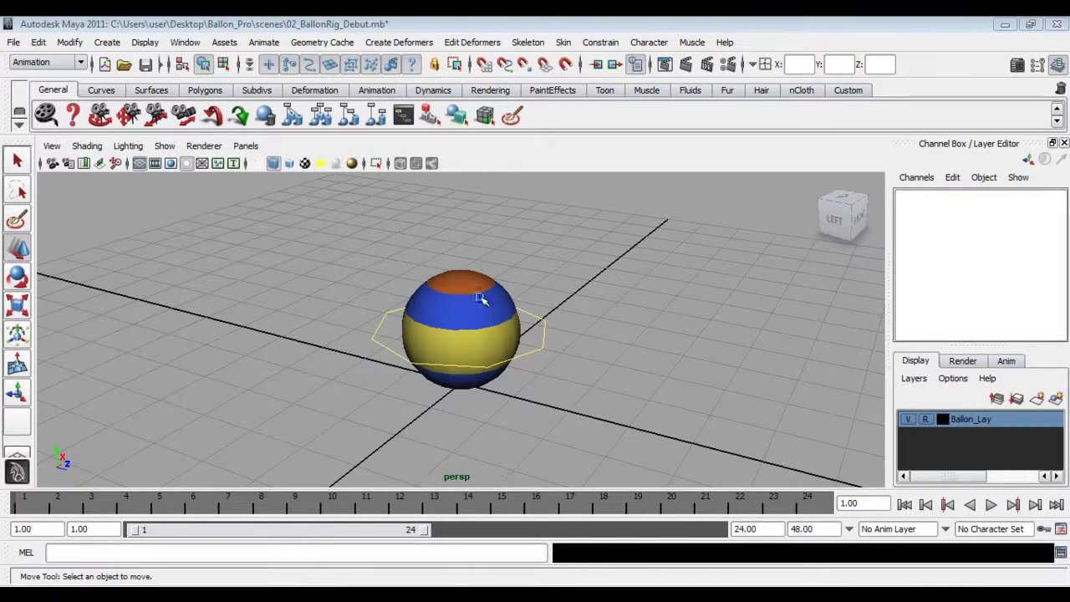
Step: Make the Ballon_Lay layer's geometry selectable and add a Lattice deformer to the ball
left_click_drag(451, 312, 470, 324)
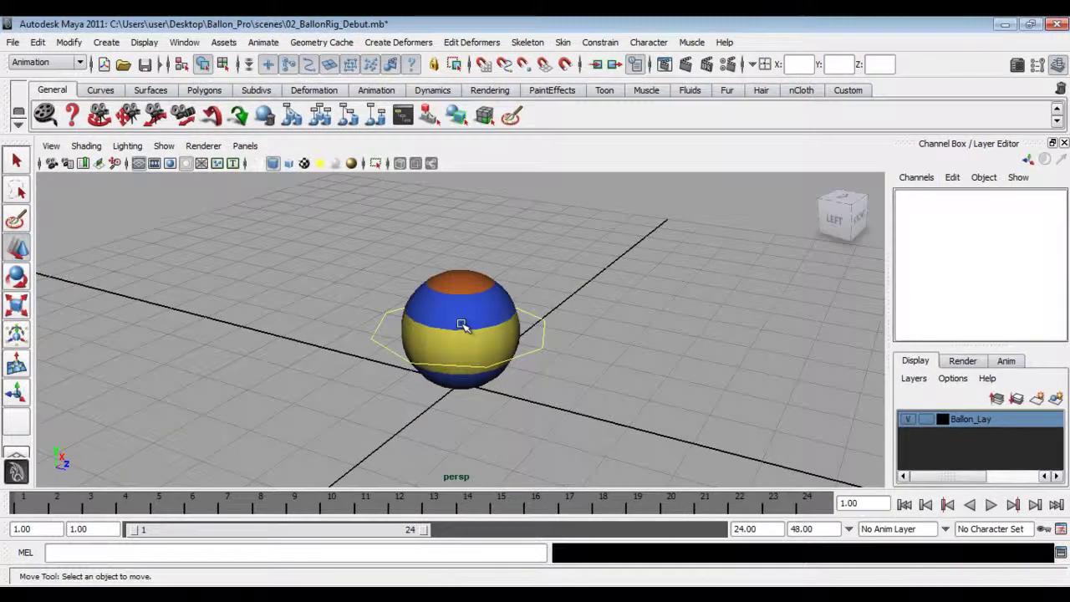
left_click(462, 326)
left_click(394, 42)
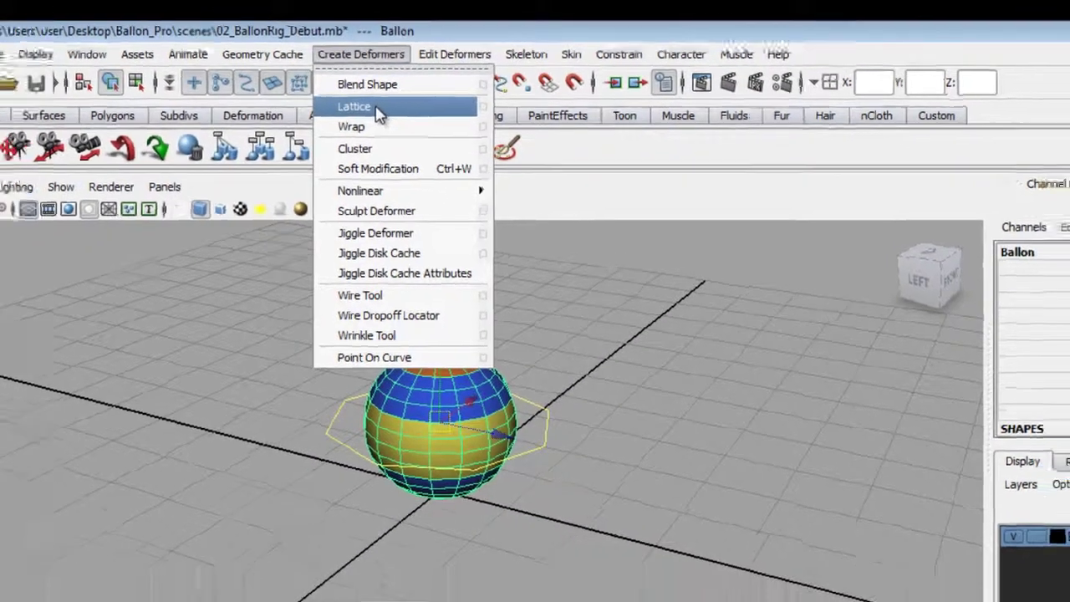
left_click(368, 113)
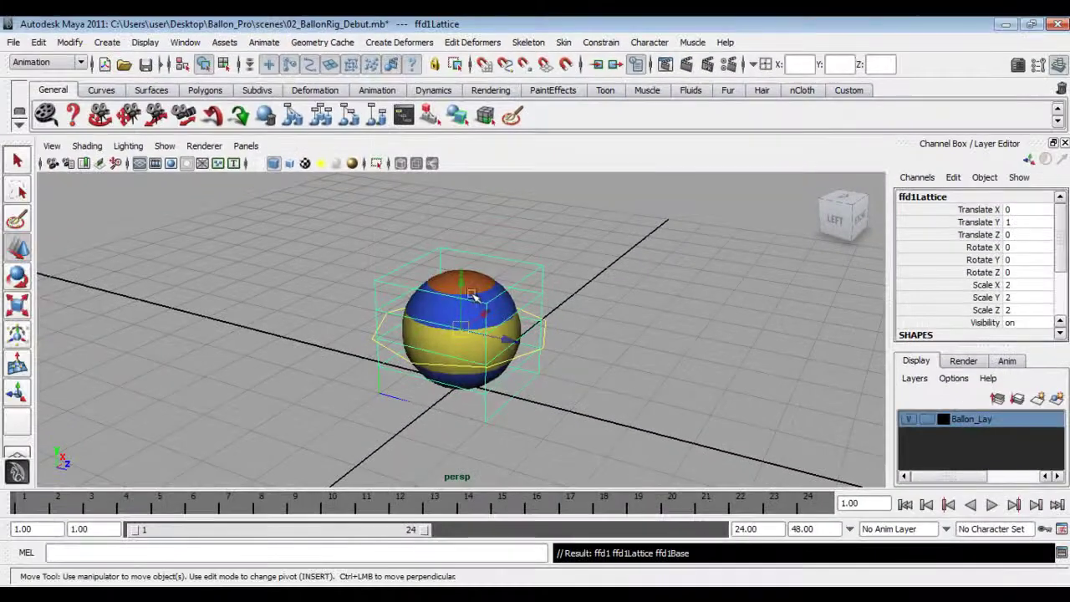
Step: Set the ball lattice's T Divisions to 2
left_click_drag(563, 372, 574, 346, "alt")
scroll(577, 370, "up", 3)
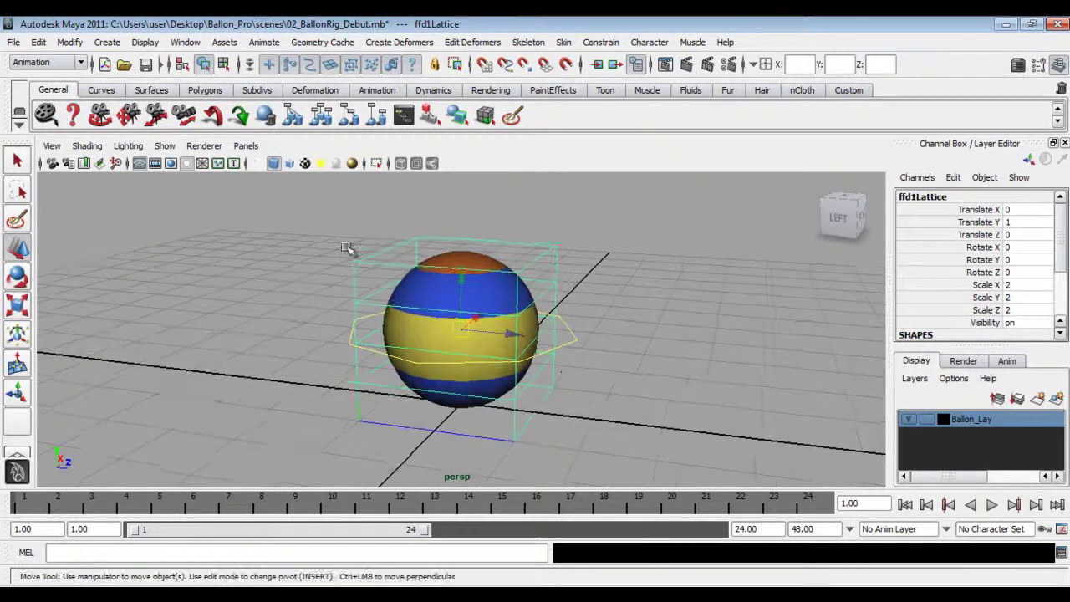
scroll(950, 282, "down", 3)
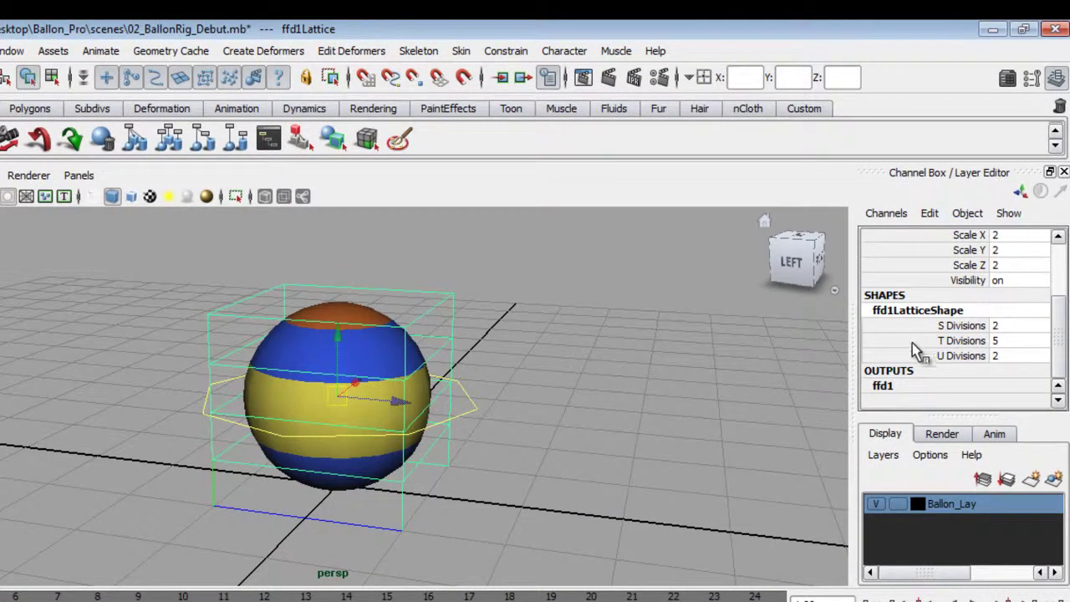
left_click(1013, 341)
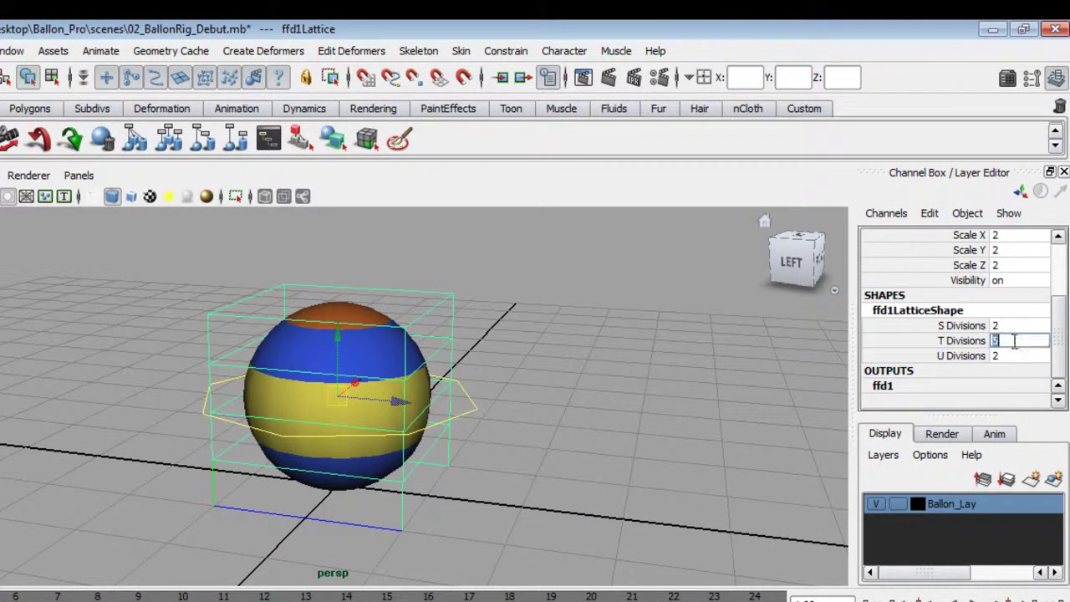
type("2")
key("Return")
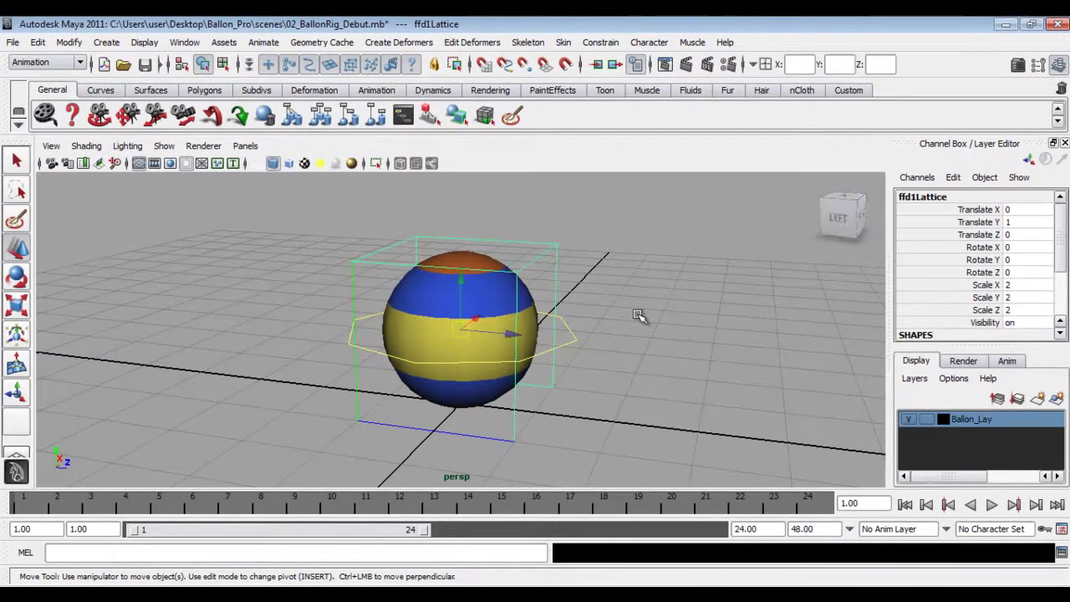
Step: Deselect and reselect the ball's lattice, try moving it about 3.03 units along Z, and undo the move
left_click(636, 305)
left_click(559, 245)
left_click(664, 294)
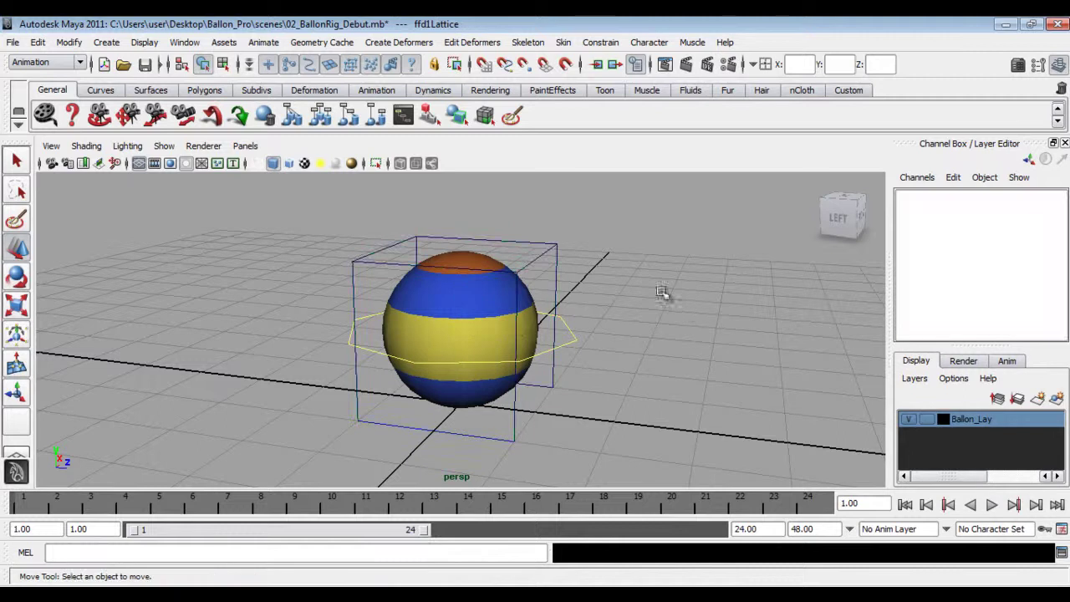
left_click(553, 245)
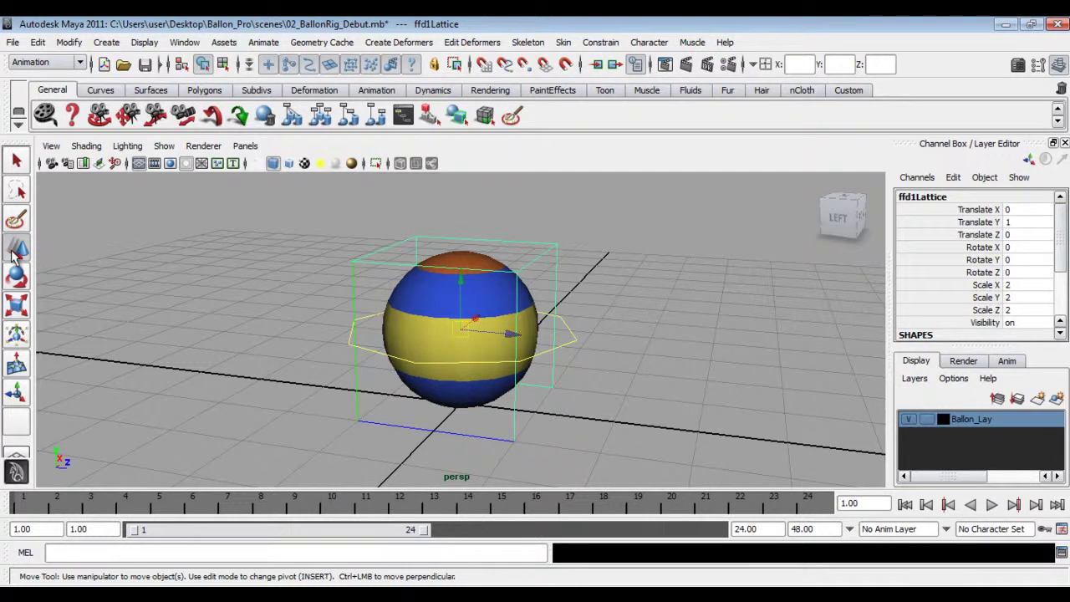
left_click_drag(512, 334, 776, 337)
key("ctrl+z")
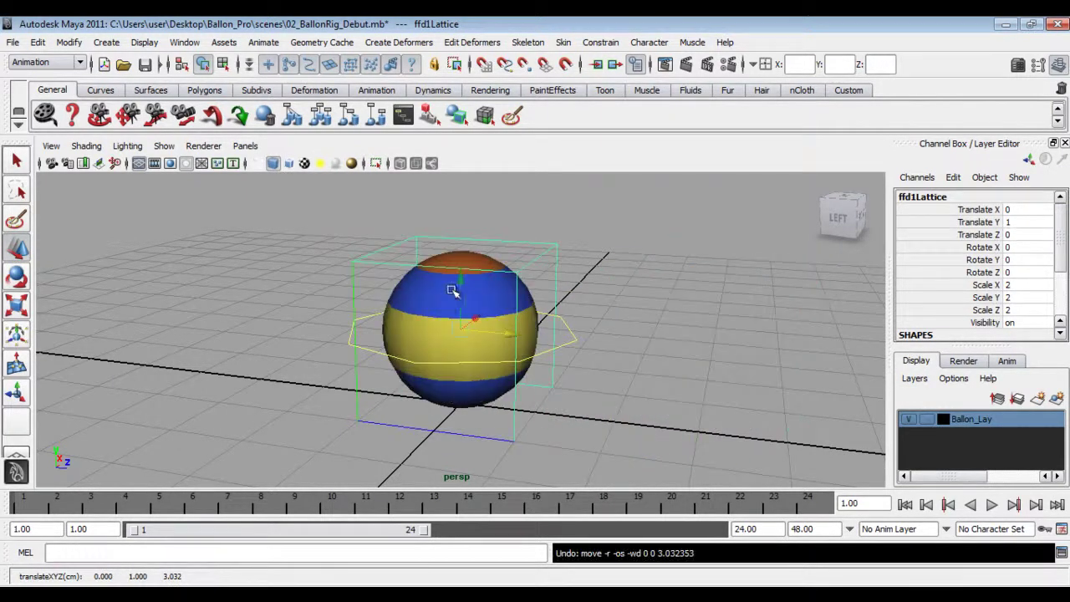
Step: Try moving ffd1Lattice alone along Z, up along Y to about 2.186, and along Z again, undoing each move
right_click_drag(651, 377, 611, 349, "alt")
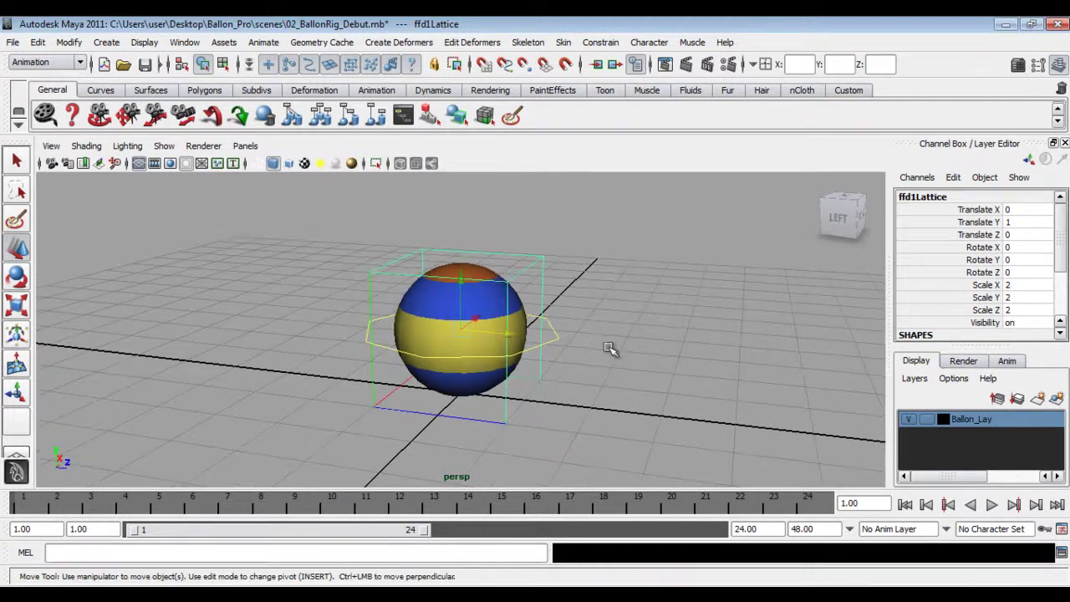
left_click_drag(504, 335, 738, 337)
key("ctrl+z")
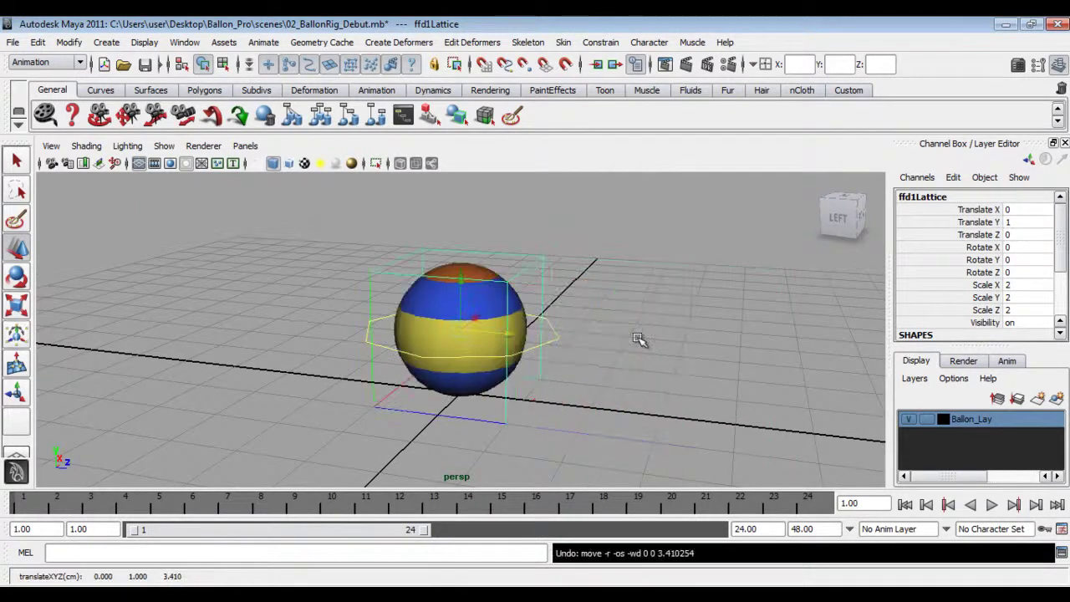
left_click_drag(456, 285, 460, 209)
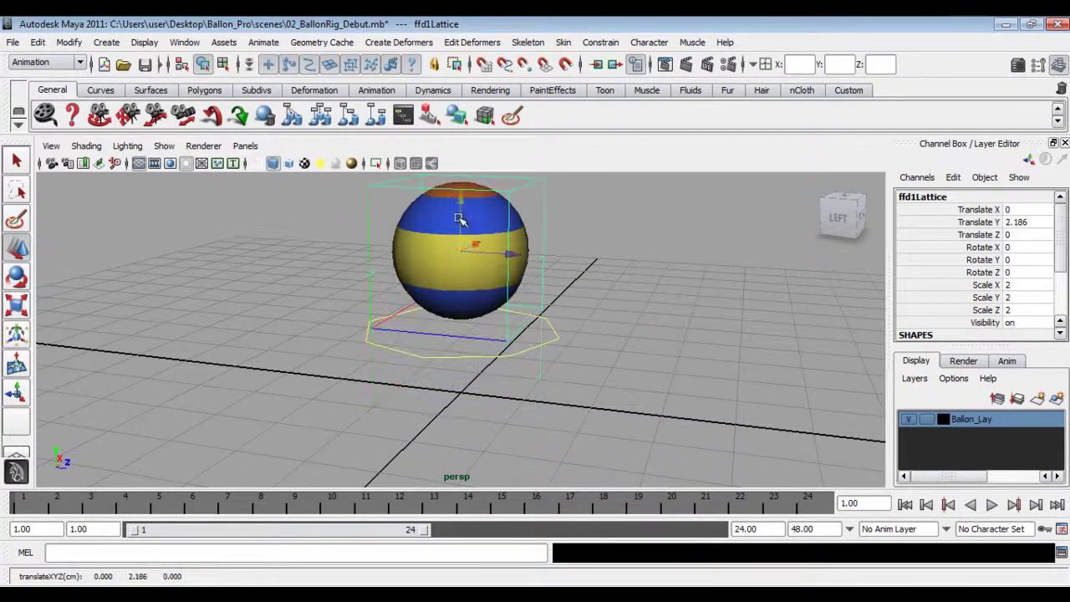
key("ctrl+z")
right_click_drag(500, 315, 535, 333, "alt")
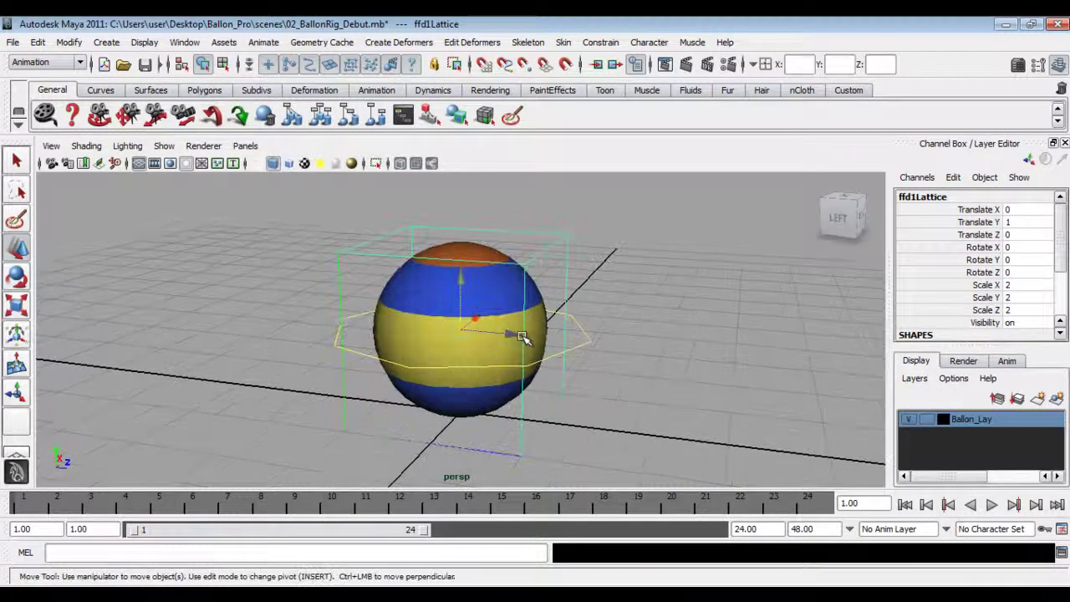
left_click_drag(509, 333, 755, 342)
key("ctrl+z")
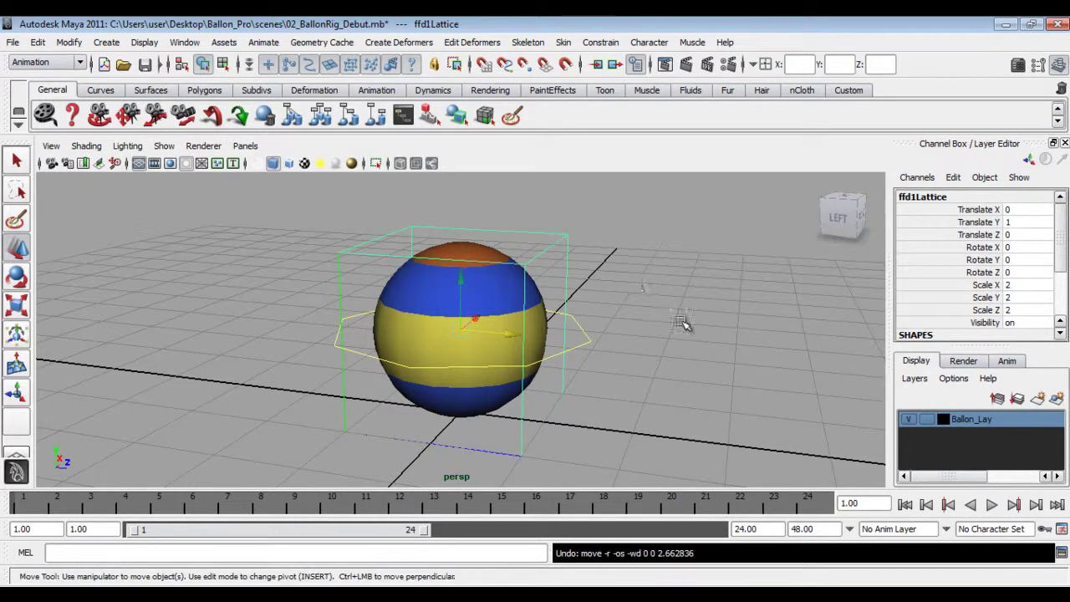
Step: Open the Outliner and select ffd1Lattice and ffd1Base together
left_click(187, 45)
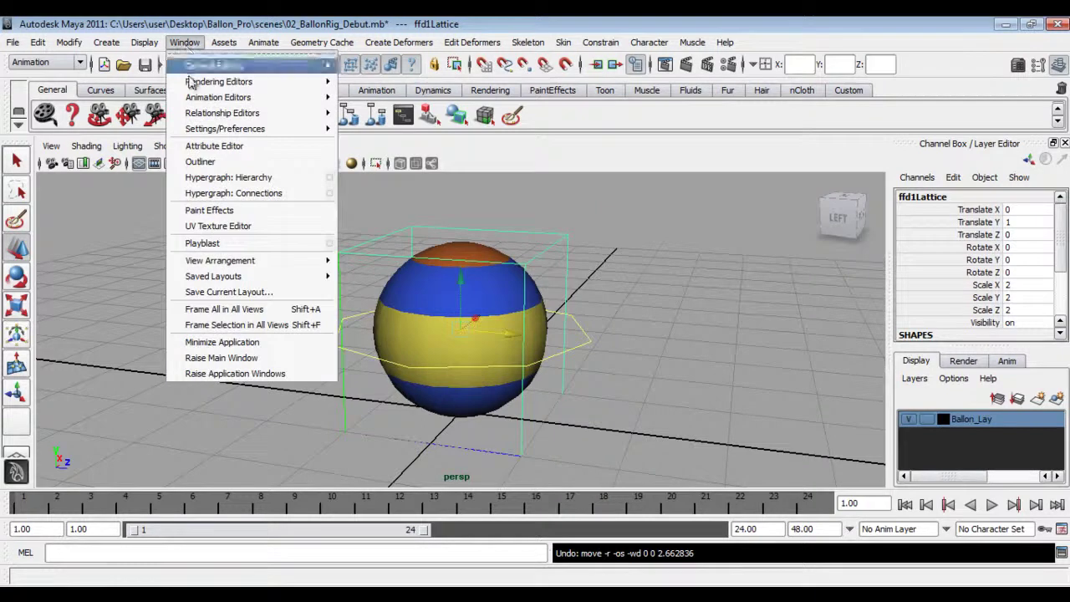
left_click(205, 161)
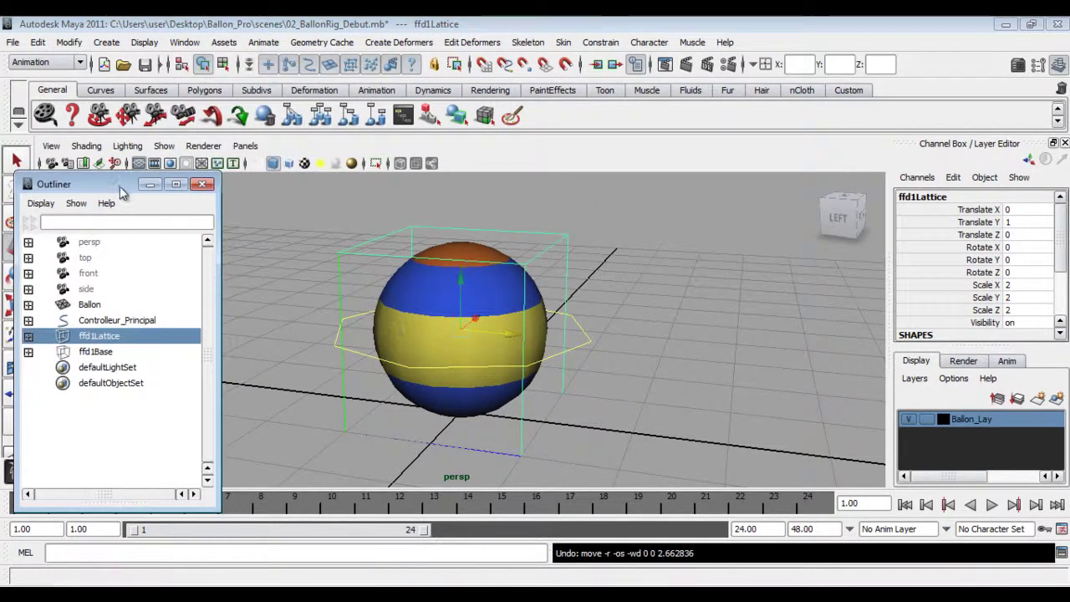
left_click_drag(121, 192, 208, 159)
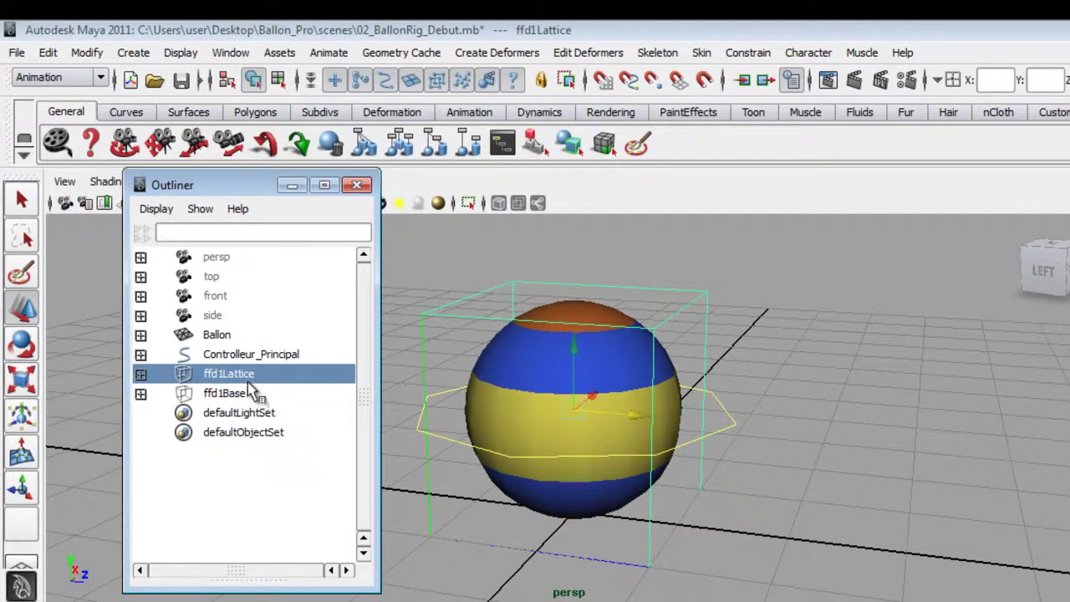
left_click(248, 391)
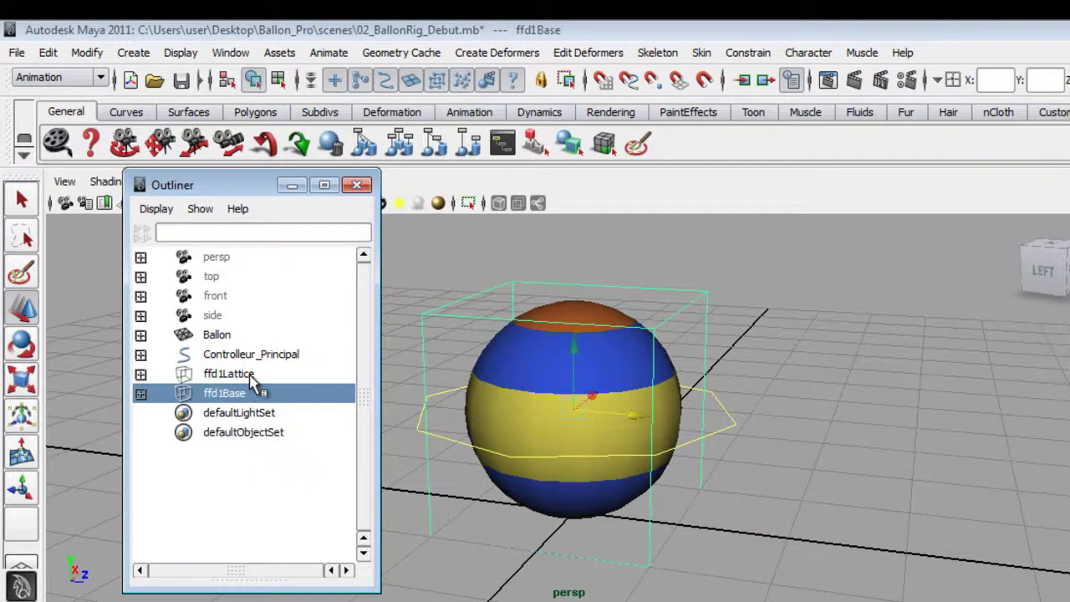
left_click(251, 376)
left_click(248, 393)
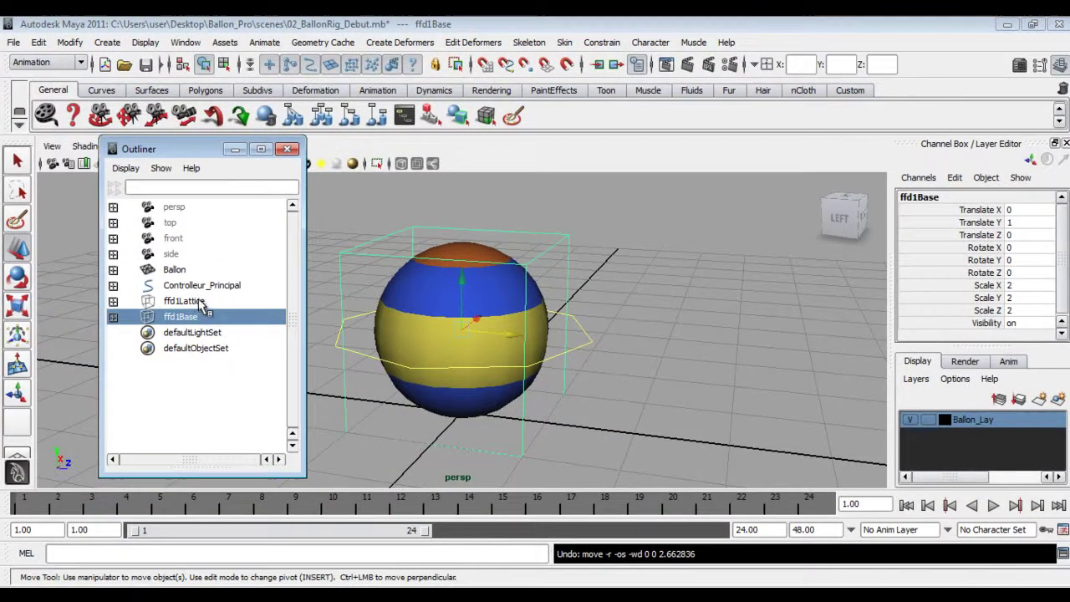
left_click(199, 302, "ctrl")
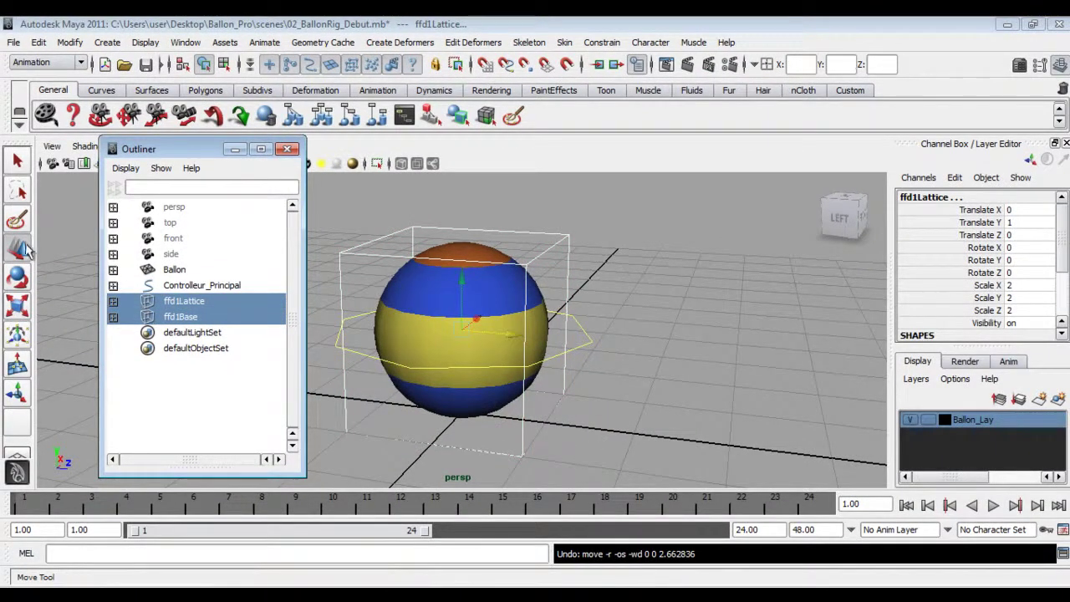
Step: Try moving ffd1Lattice and ffd1Base together about 2.83 units along Z, try rotating them, and undo both transformations
left_click_drag(513, 334, 769, 358)
key("ctrl+z")
key("e")
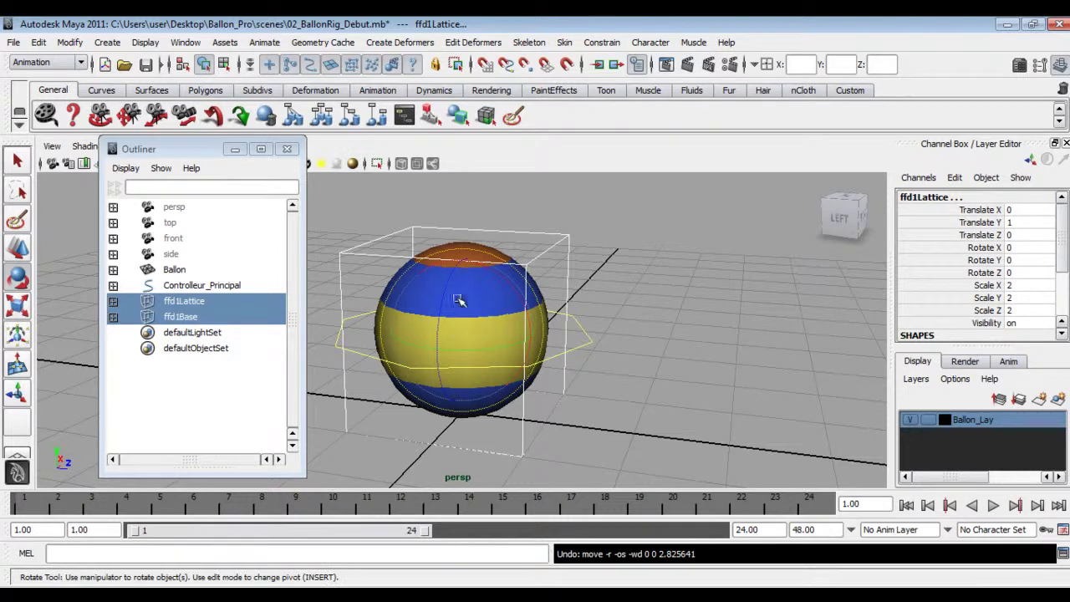
left_click_drag(545, 351, 526, 366, "alt")
left_click_drag(461, 298, 473, 334)
key("ctrl+z")
scroll(517, 366, "down", 3)
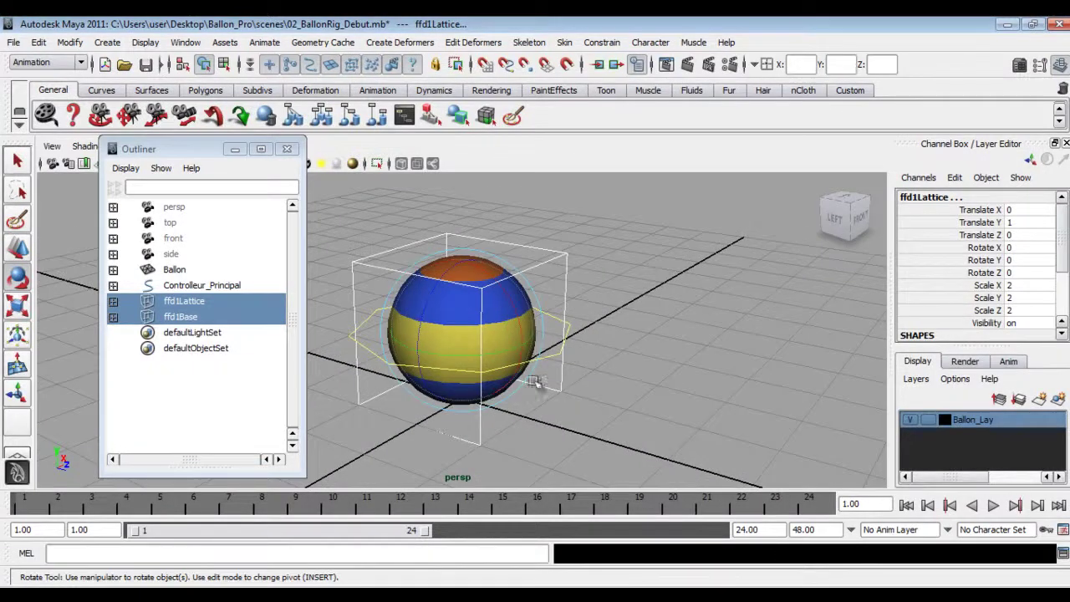
Step: Try scaling ffd1Lattice and ffd1Base together uniformly and undo the scaling
left_click_drag(510, 398, 558, 345, "alt")
key("r")
left_click_drag(493, 328, 324, 299)
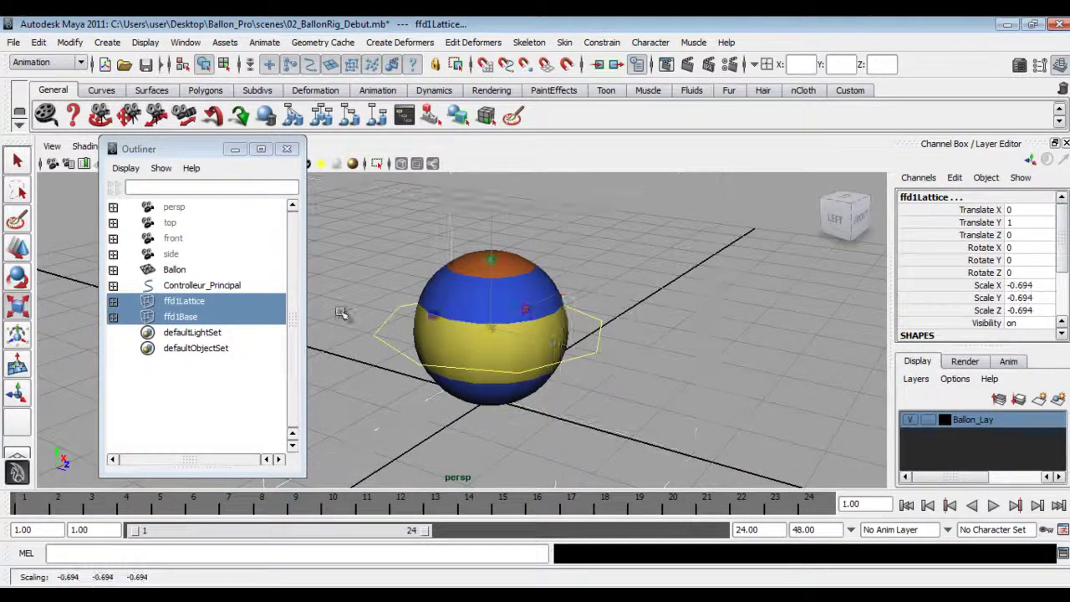
key("ctrl+z")
right_click_drag(556, 339, 526, 315, "alt")
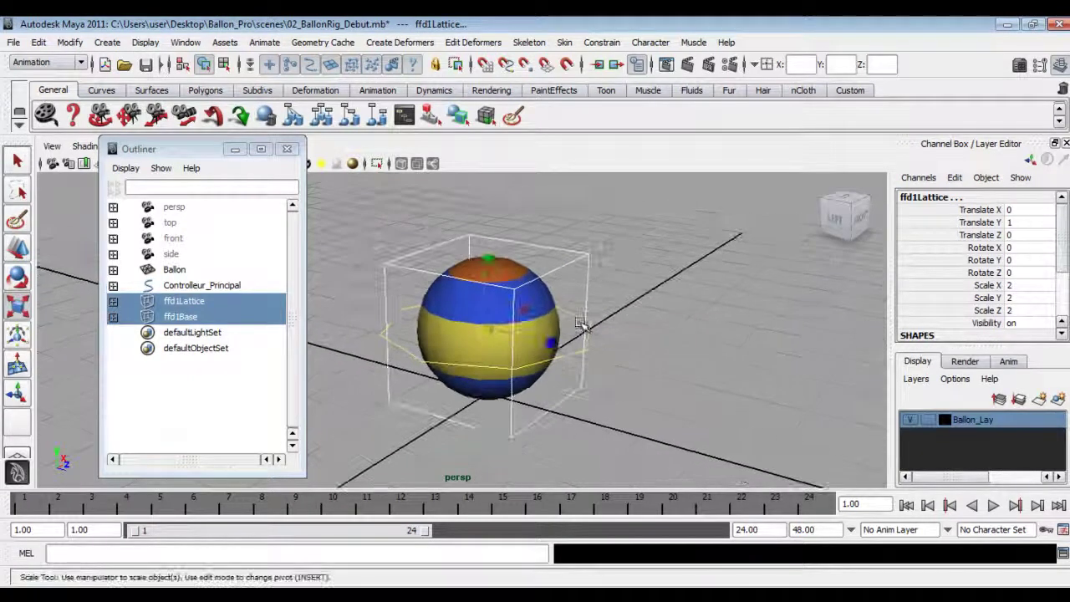
middle_click_drag(610, 327, 601, 335, "alt")
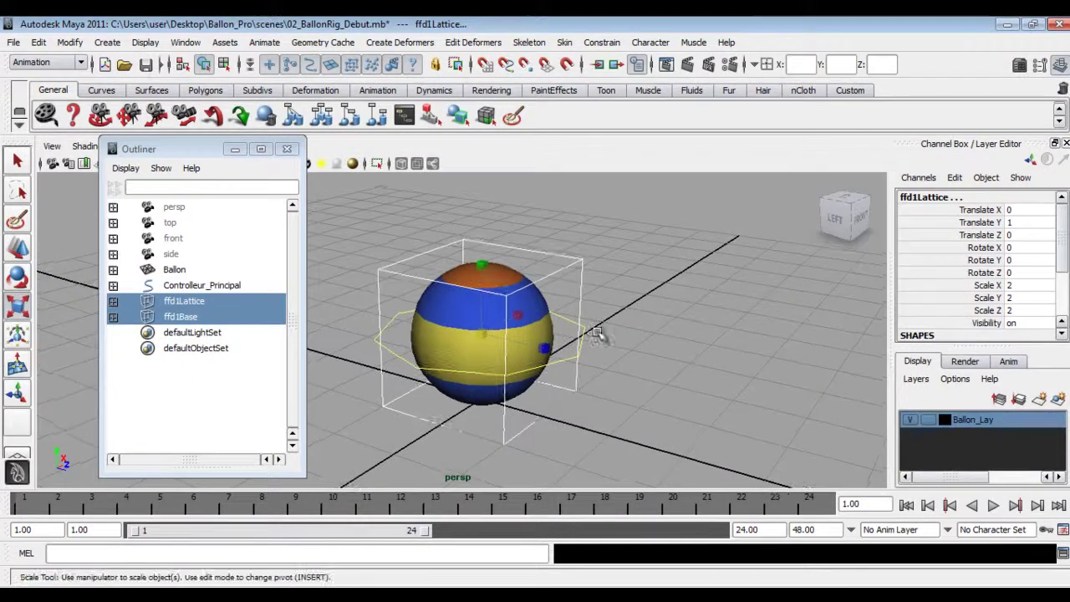
Step: Select ffd1Lattice and ffd1Base in turn to compare the two lattice objects
left_click(213, 302)
left_click(206, 321)
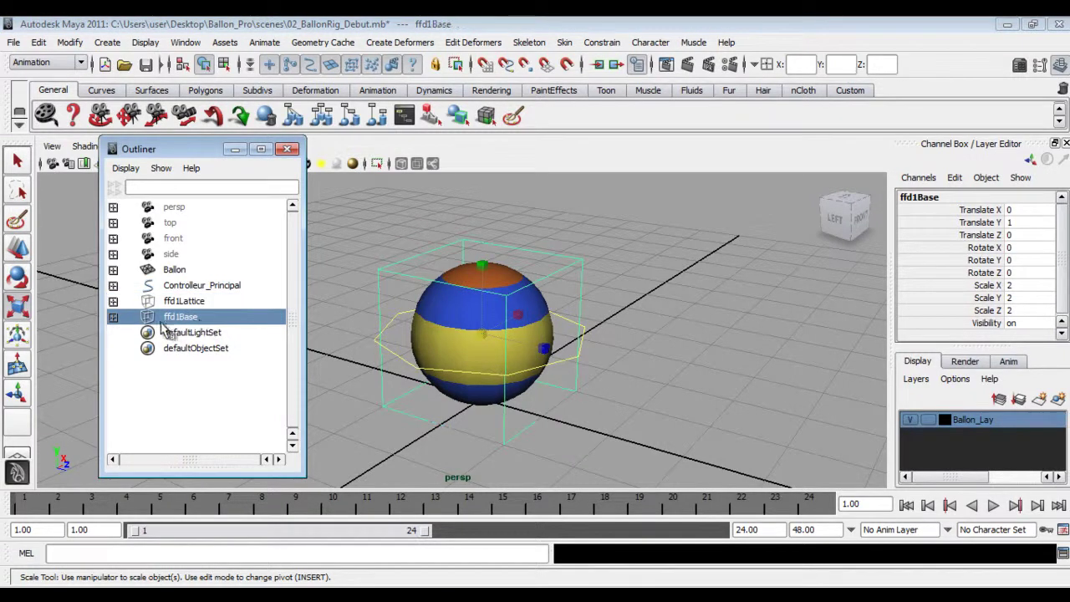
scroll(552, 459, "up", 1)
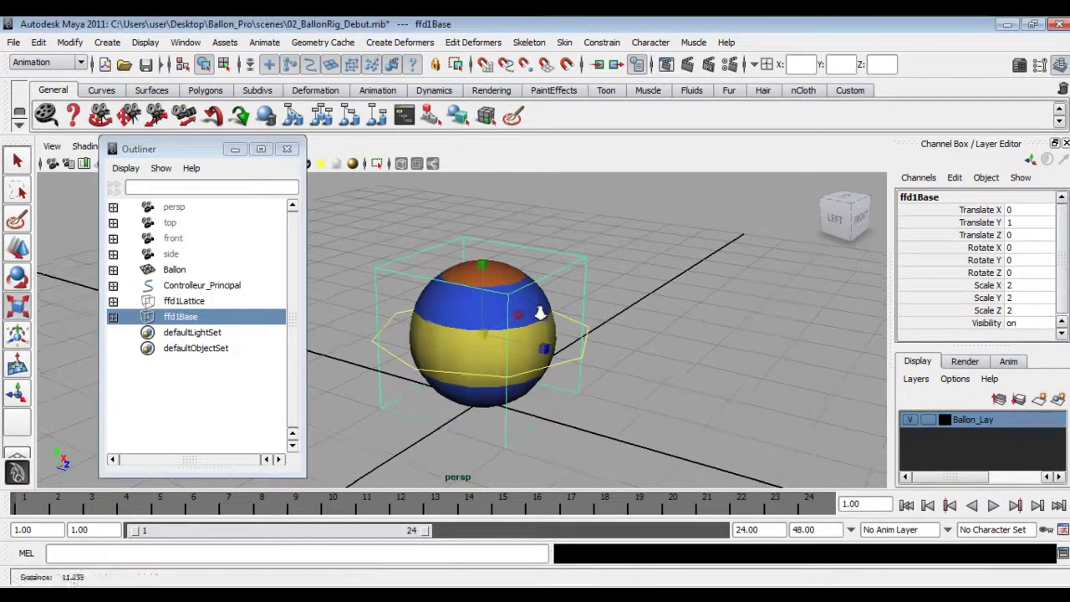
left_click(176, 302)
left_click(186, 318)
Step: Set the Outside Lattice option of ffd1Lattice's ffd1 deformer to All and close the Attribute Editor
left_click(186, 301)
left_click(1019, 65)
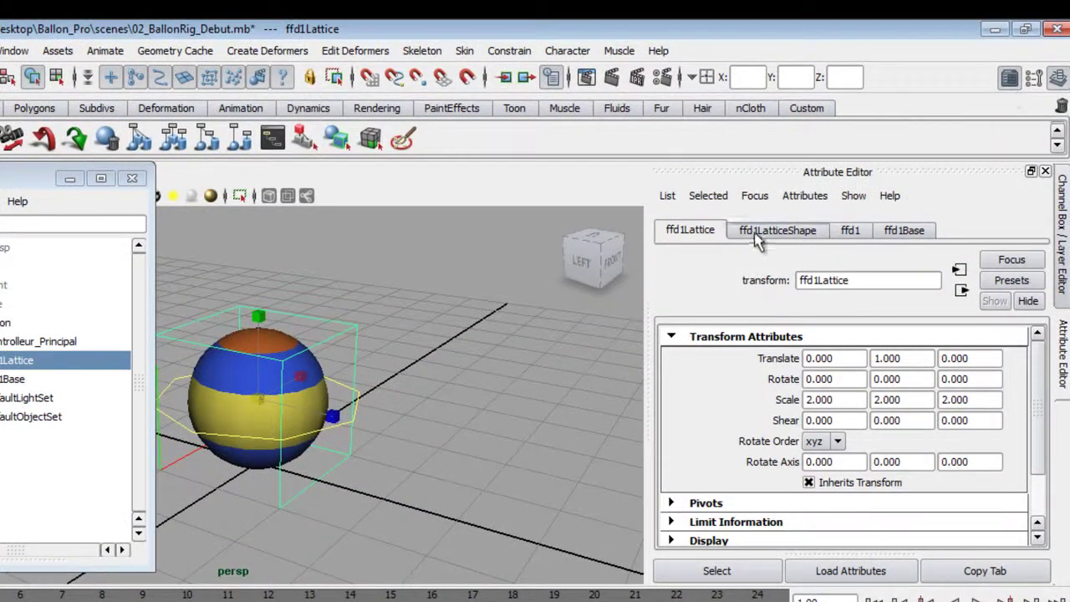
left_click(850, 231)
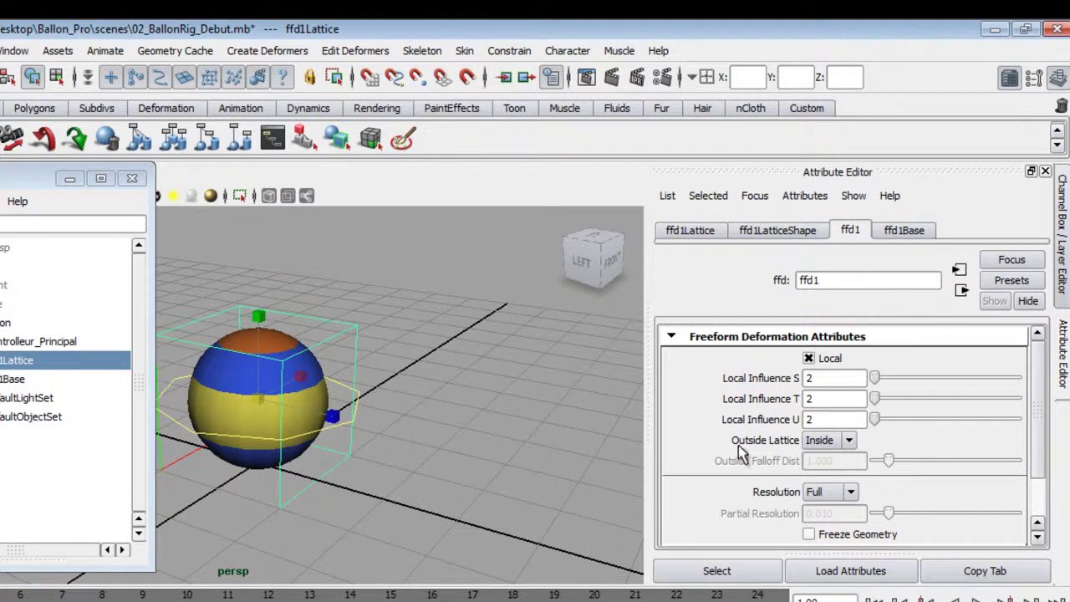
left_click(848, 440)
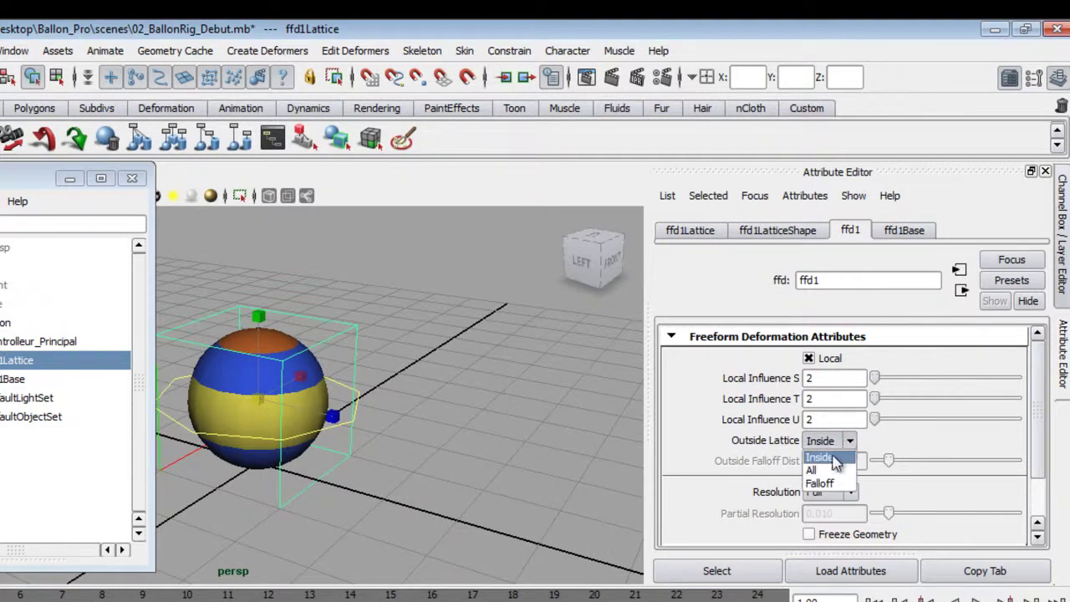
left_click(829, 471)
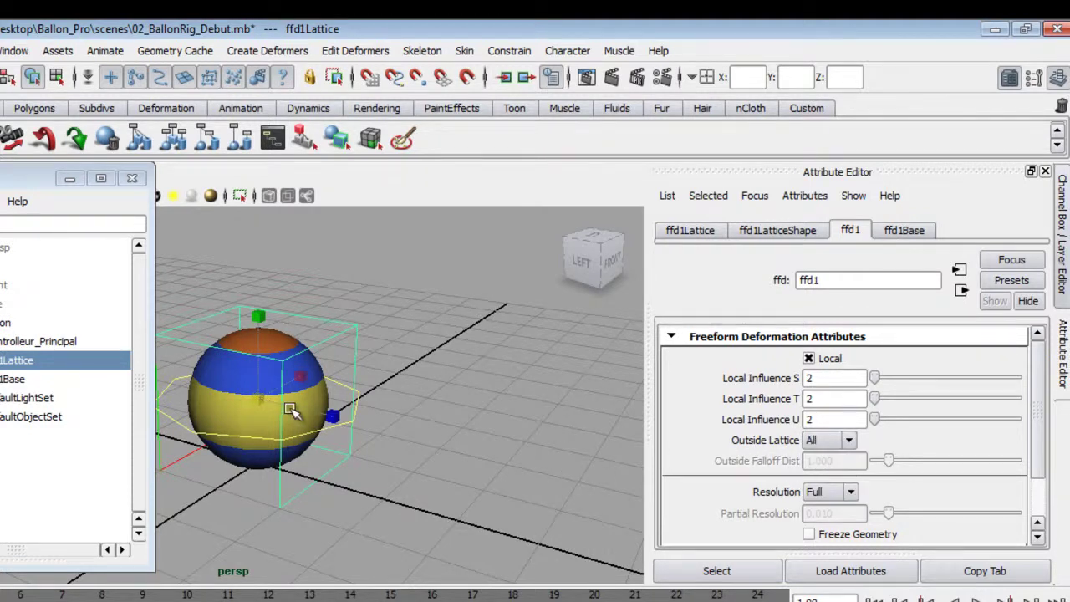
middle_click_drag(290, 409, 311, 410, "alt")
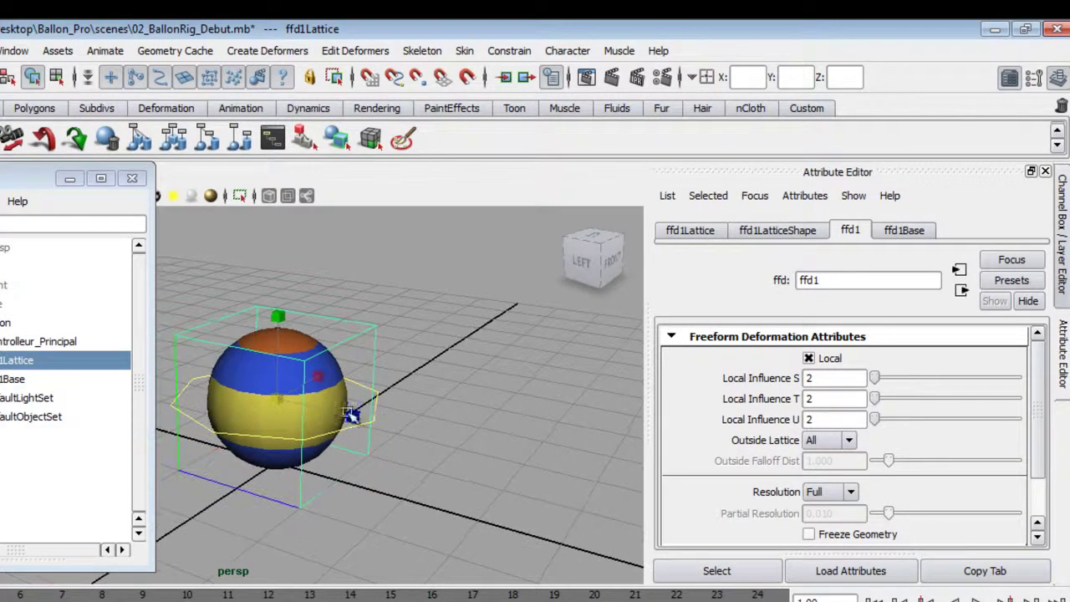
left_click(1045, 171)
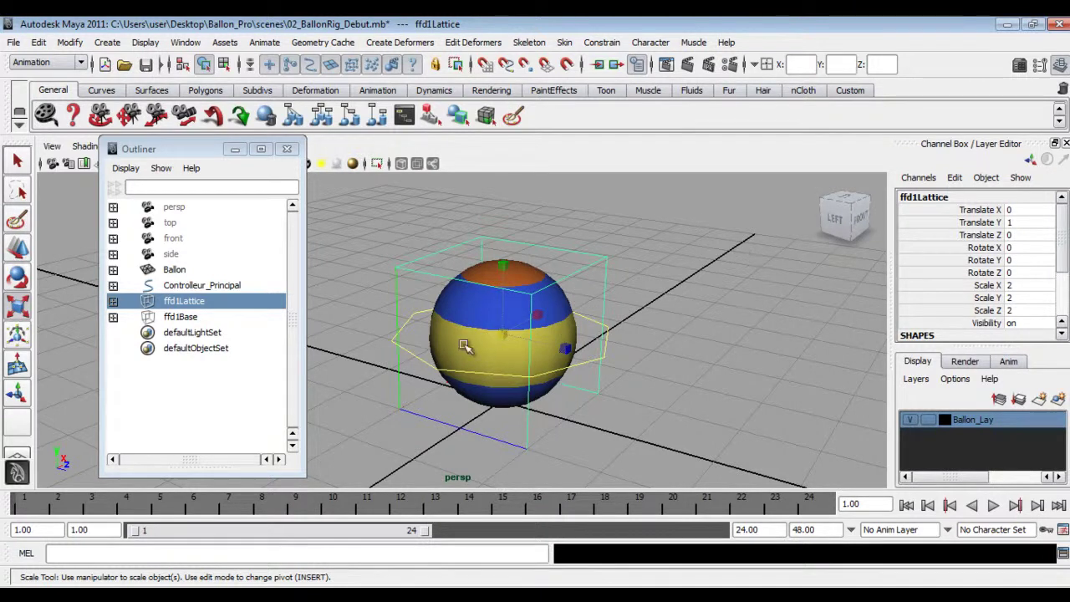
Step: Select ffd1Base and ffd1Lattice together and scale them uniformly down to about 1.249
left_click_drag(642, 369, 571, 361, "alt")
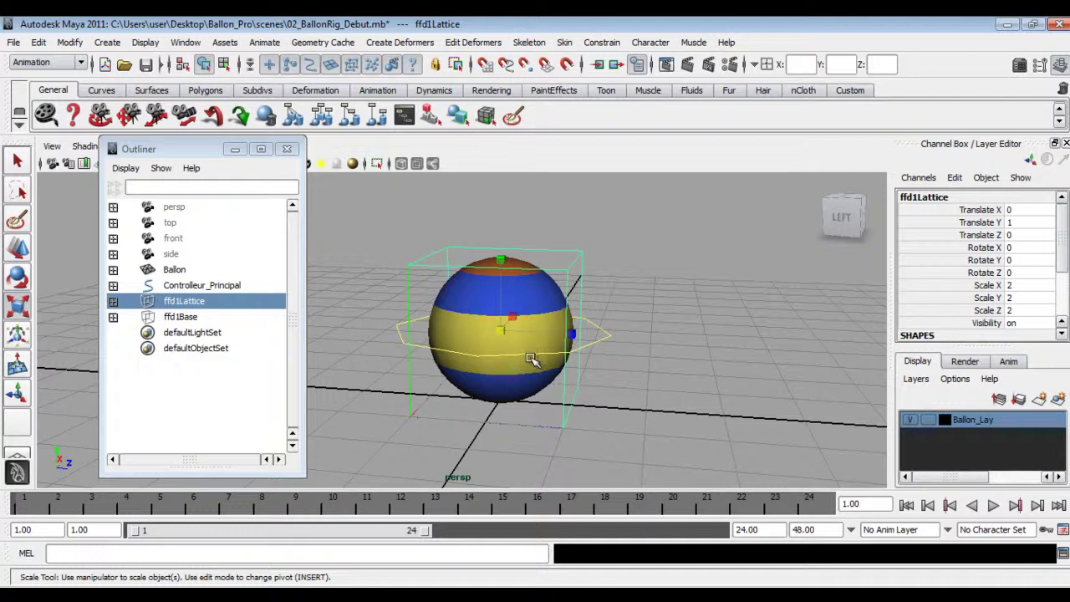
left_click(207, 317)
left_click_drag(591, 353, 374, 346, "alt")
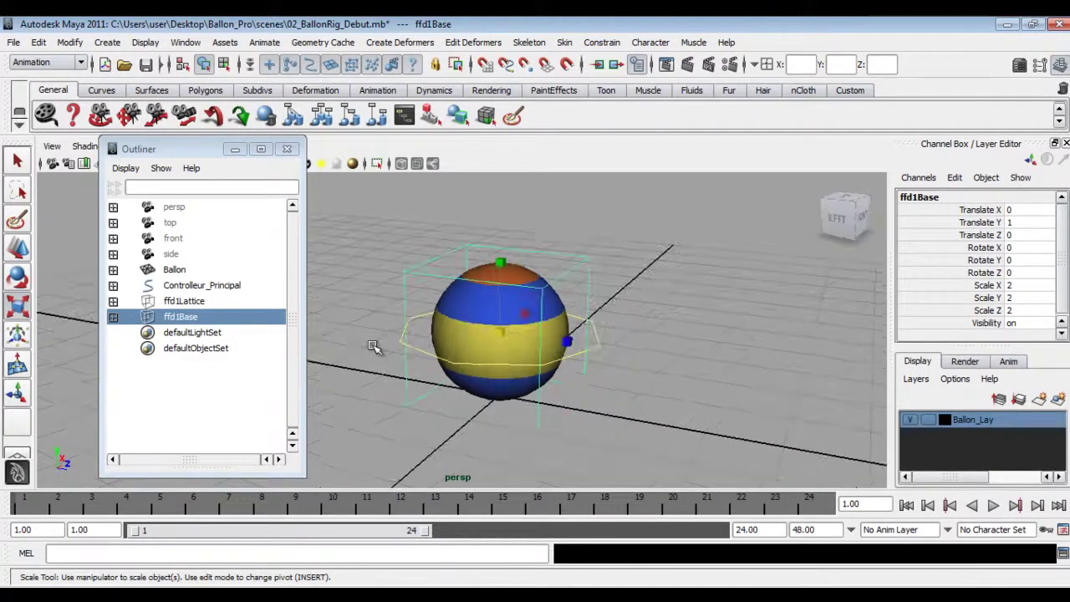
middle_click_drag(207, 312, 191, 306)
left_click(185, 301, "ctrl")
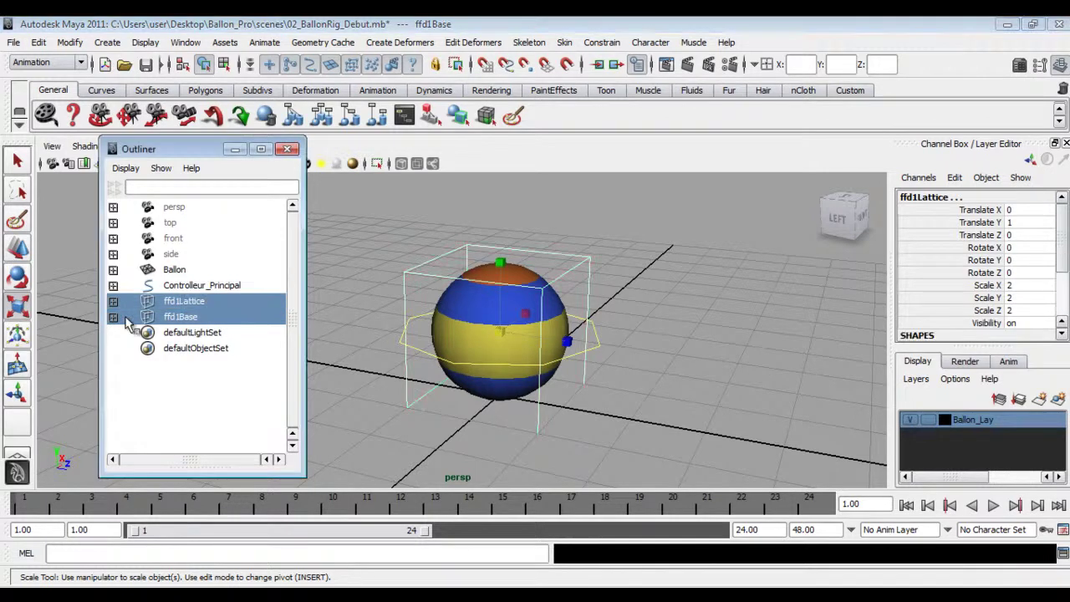
left_click_drag(501, 334, 460, 328)
Step: Try moving ffd1Lattice alone about 2.24 along Z, and undo the move
left_click(191, 302)
key("w")
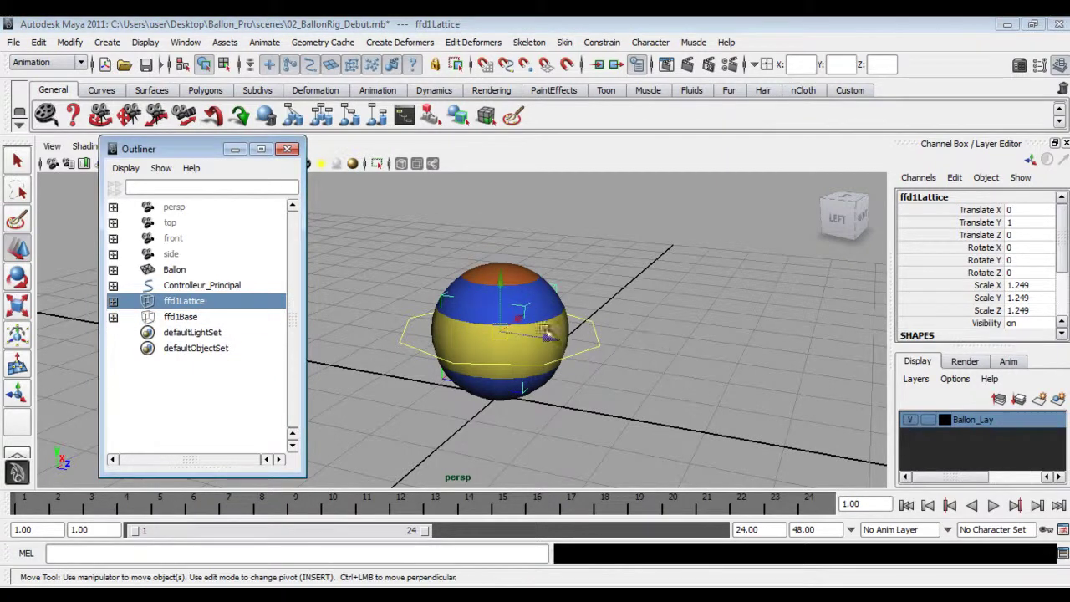
left_click_drag(551, 338, 735, 357)
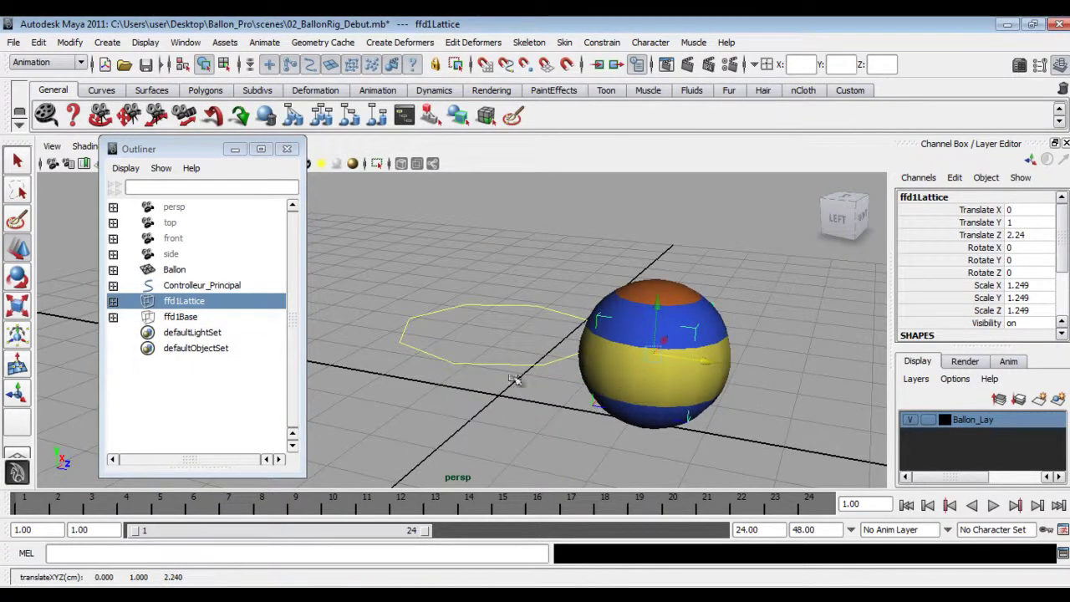
key("ctrl+z")
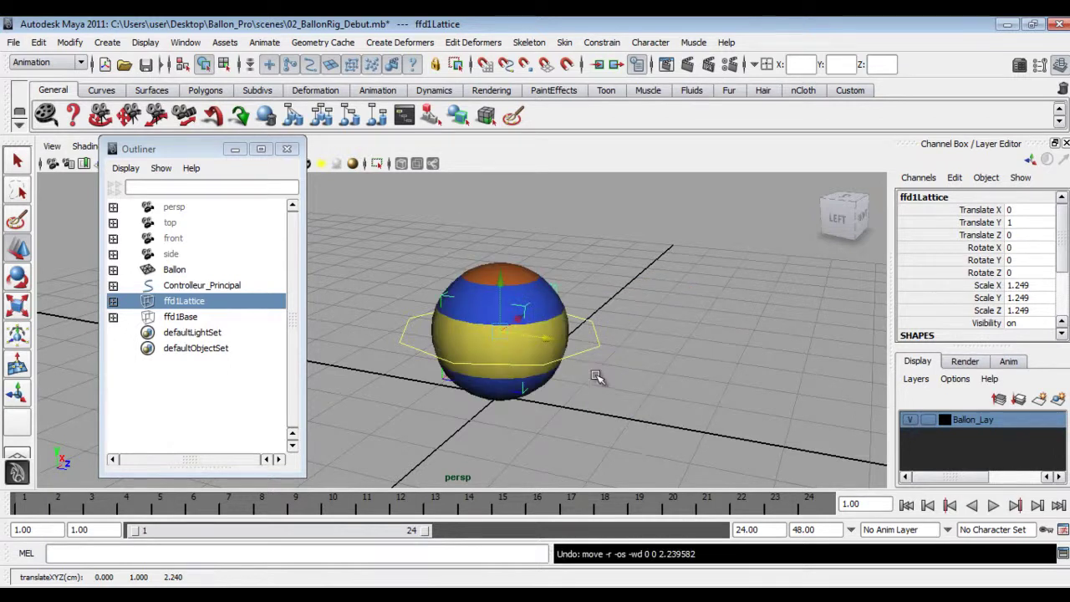
Step: Set the Outside Lattice option of ffd1Lattice's ffd1 deformer to Inside and close the Attribute Editor
left_click(1019, 64)
left_click(869, 369)
left_click(869, 383)
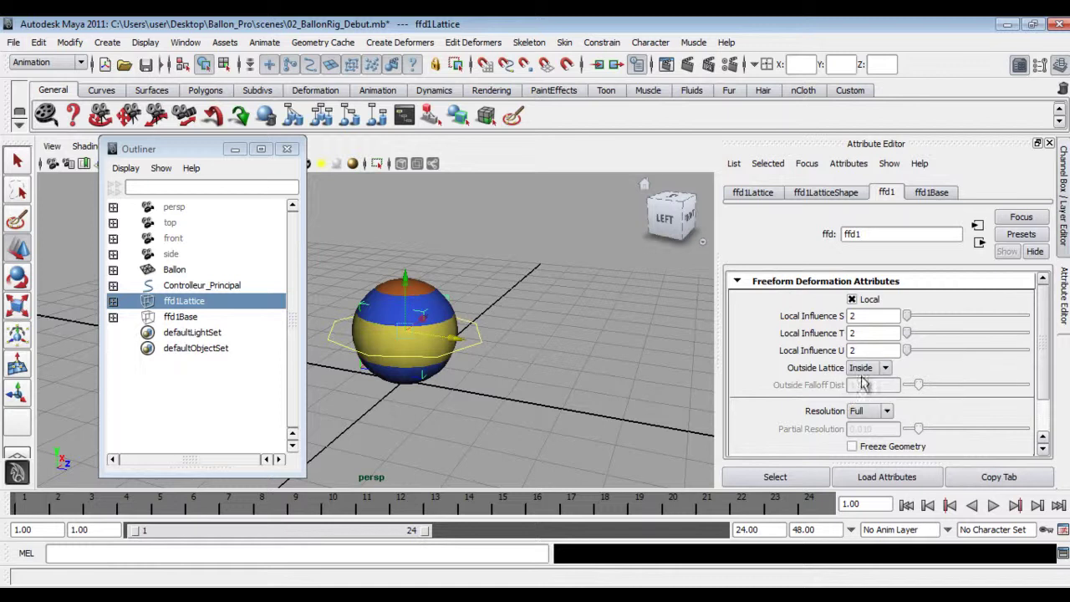
left_click(1050, 143)
left_click_drag(493, 333, 482, 326, "alt")
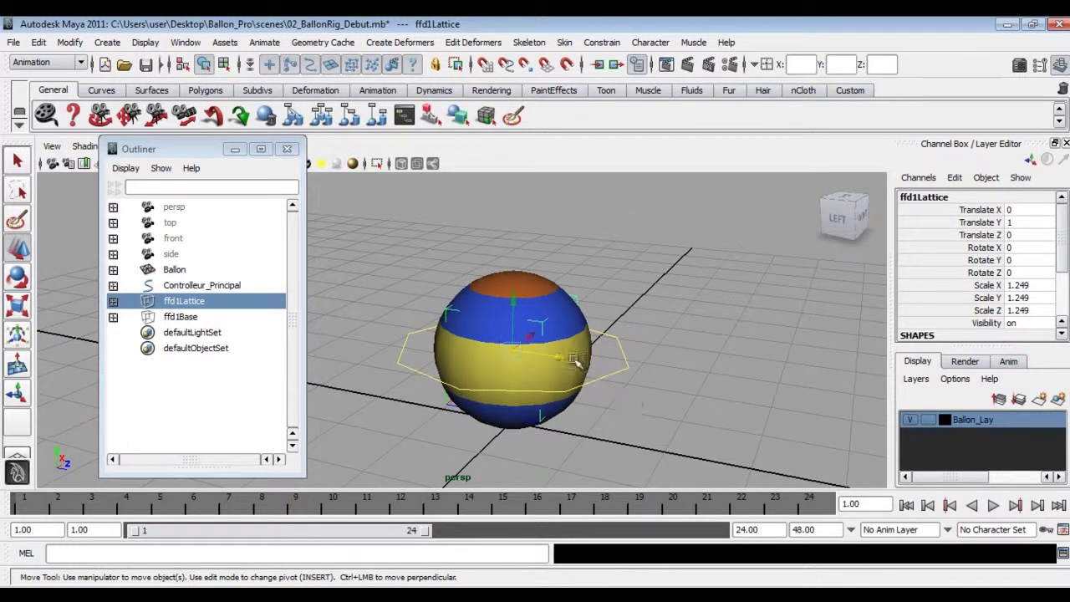
Step: Try moving ffd1Lattice along Z to about -1.513 and to about 0.511, undoing each move
left_click_drag(557, 358, 452, 334)
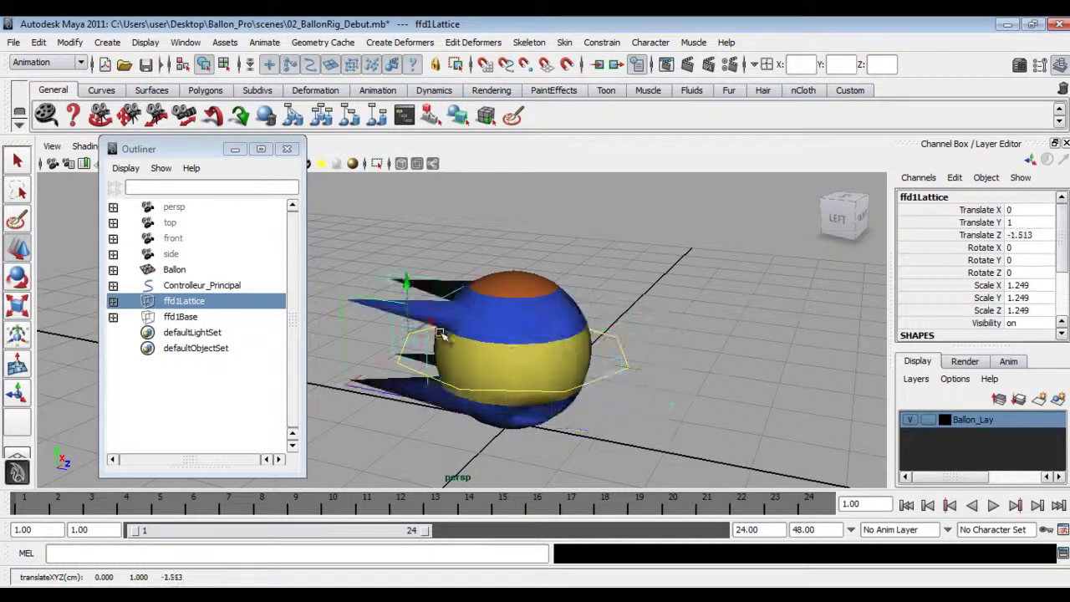
key("ctrl+z")
left_click_drag(537, 358, 534, 358, "alt")
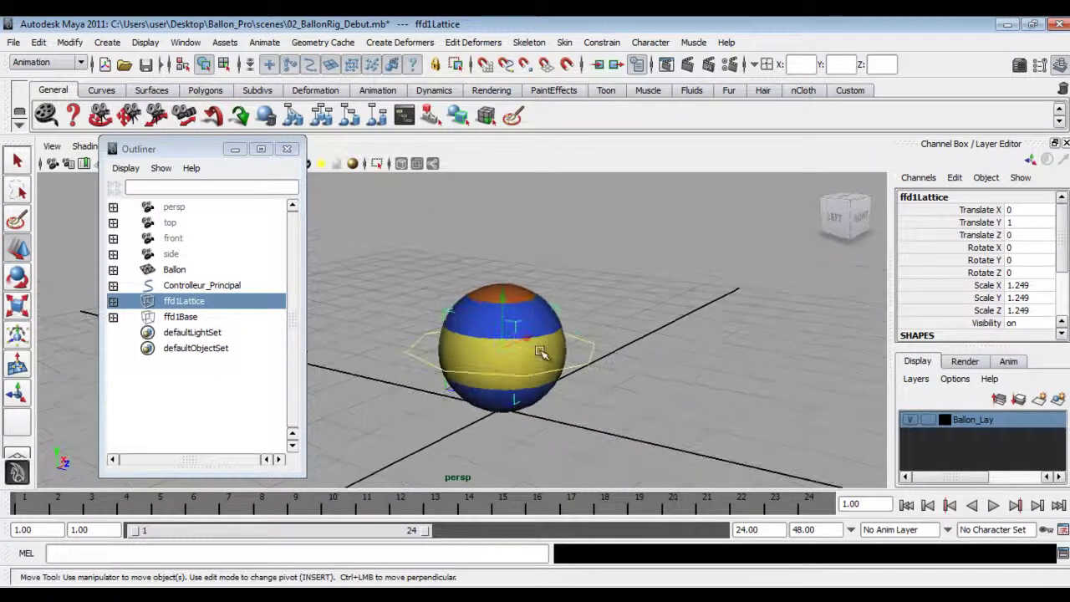
right_click_drag(535, 357, 604, 390, "alt")
left_click_drag(577, 370, 610, 384)
key("ctrl+z")
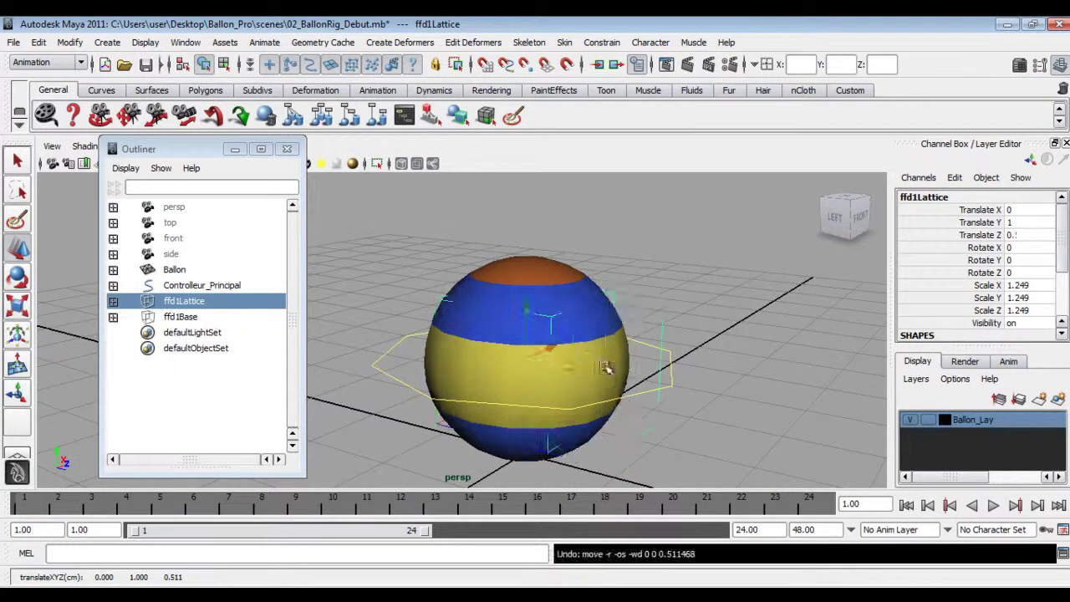
Step: Undo the Outside Lattice change and the uniform downscaling of ffd1Lattice and ffd1Base
key("ctrl+z")
key("ctrl+z")
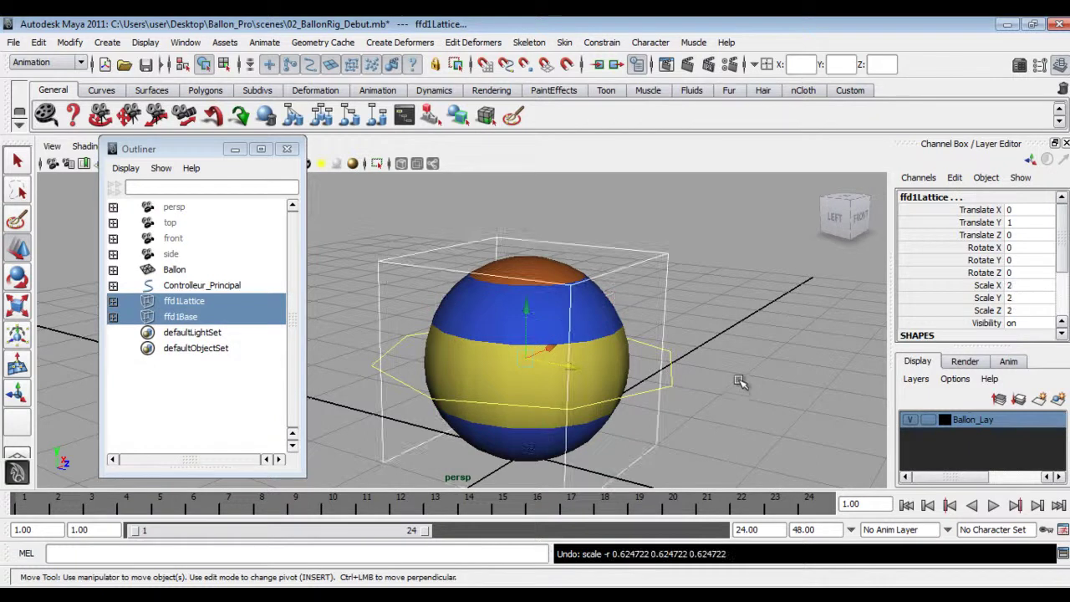
right_click_drag(672, 383, 564, 359, "alt")
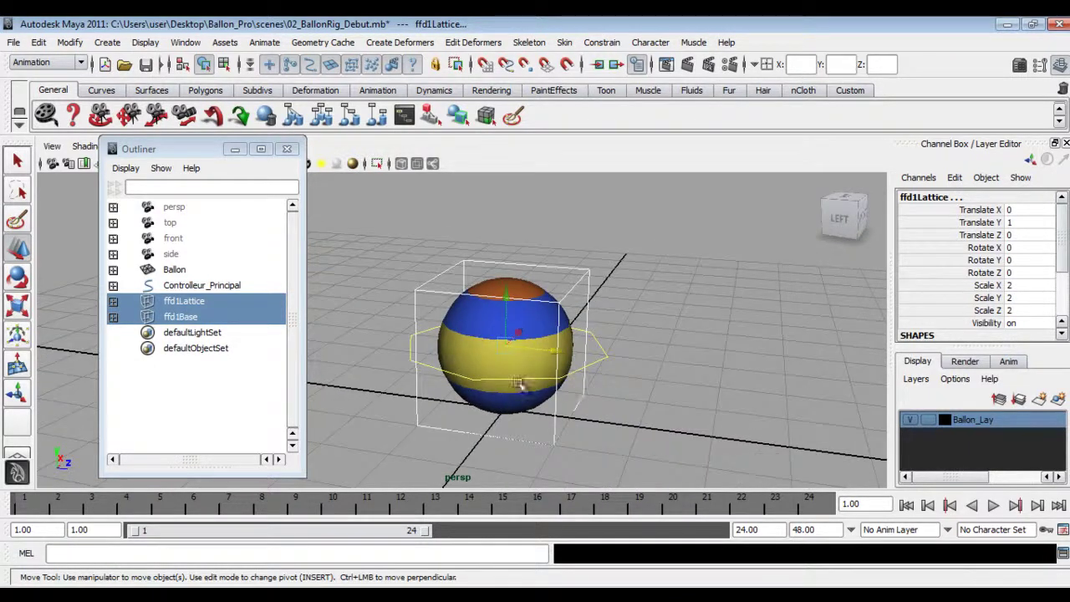
Step: Check the Outside Lattice option of ffd1Lattice's ffd1 deformer, keep it at All, and close the Attribute Editor
left_click(209, 301)
key("ctrl+a")
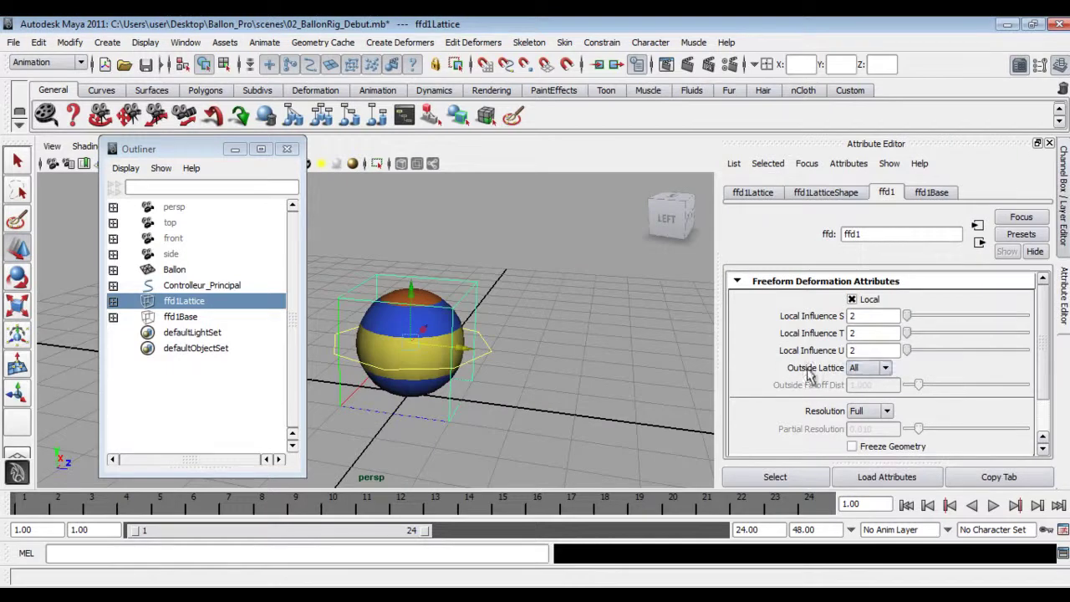
left_click(876, 368)
left_click(867, 378)
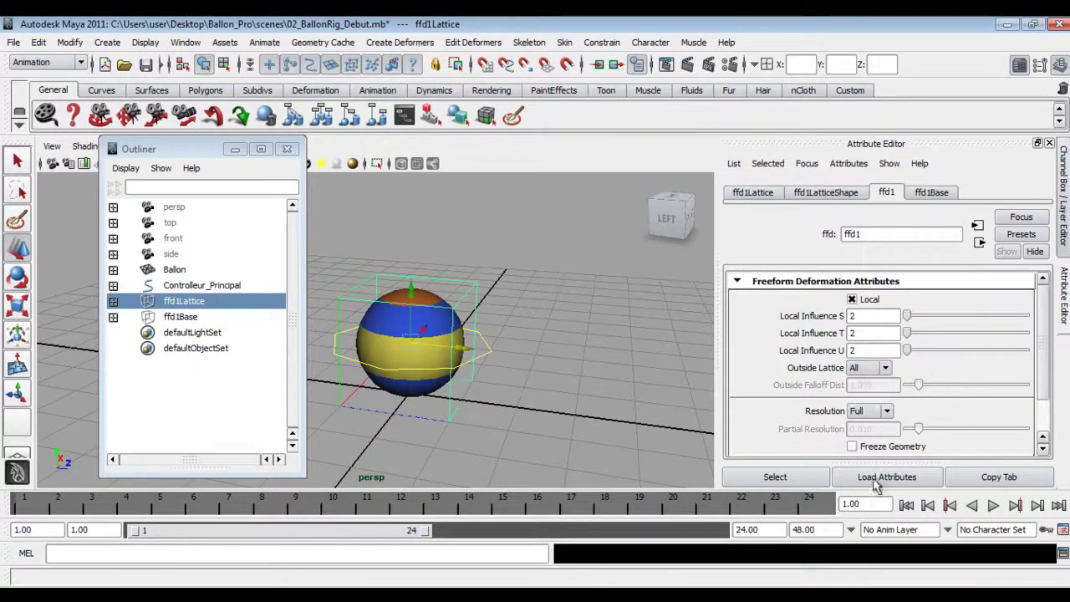
left_click(1050, 143)
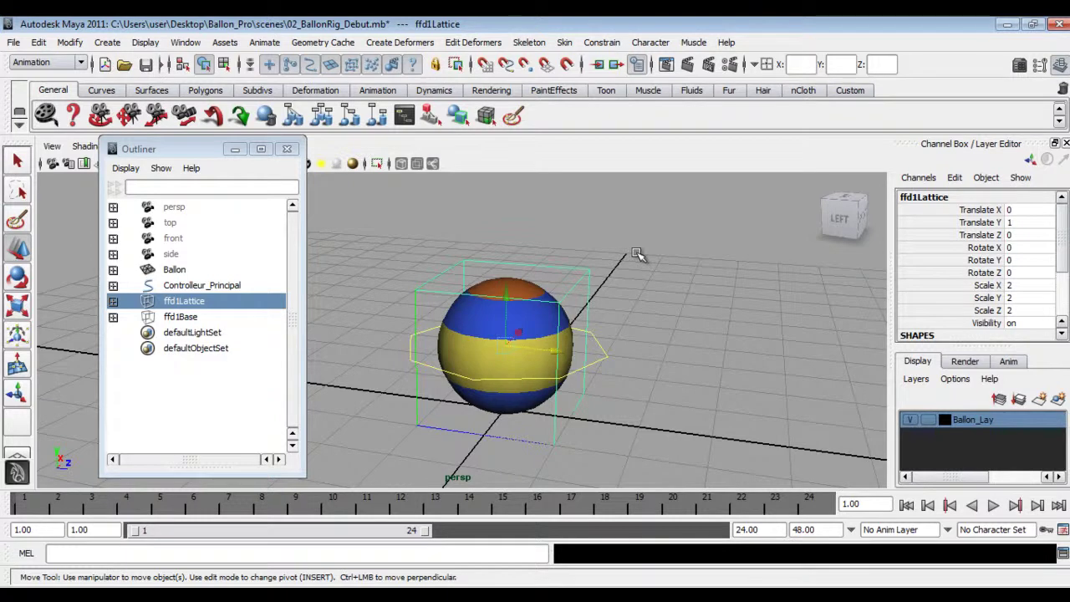
Step: Show ffd1Lattice's points, minimize the Outliner, and try raising the upper points on the +Z side about 1.26, undoing the change
key("F8")
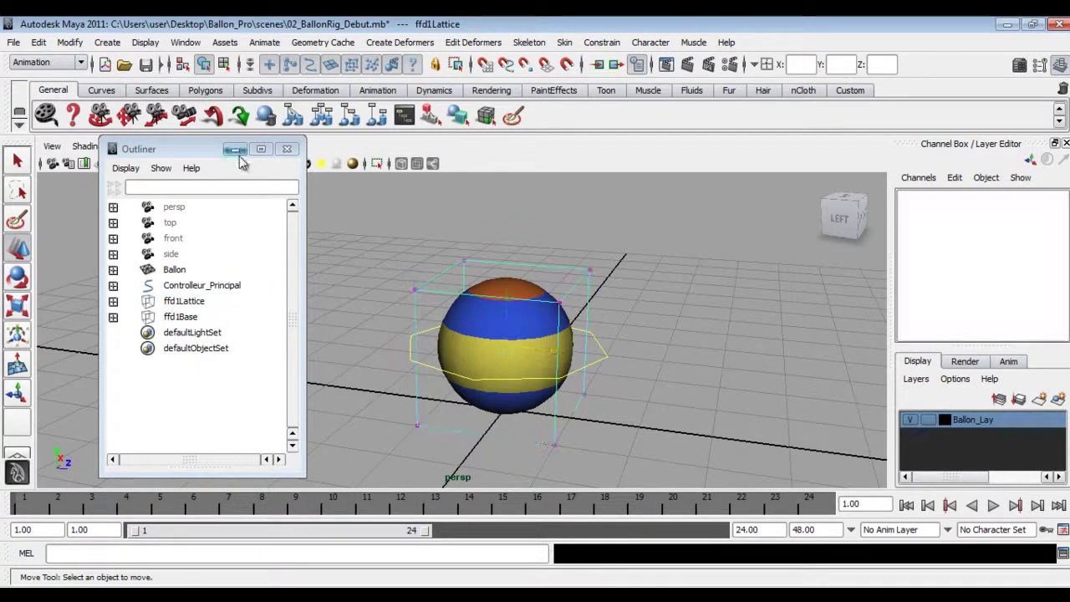
left_click(235, 149)
left_click_drag(601, 388, 623, 380, "alt")
left_click_drag(520, 245, 598, 300)
left_click_drag(565, 248, 594, 276)
key("ctrl+z")
key("ctrl+z")
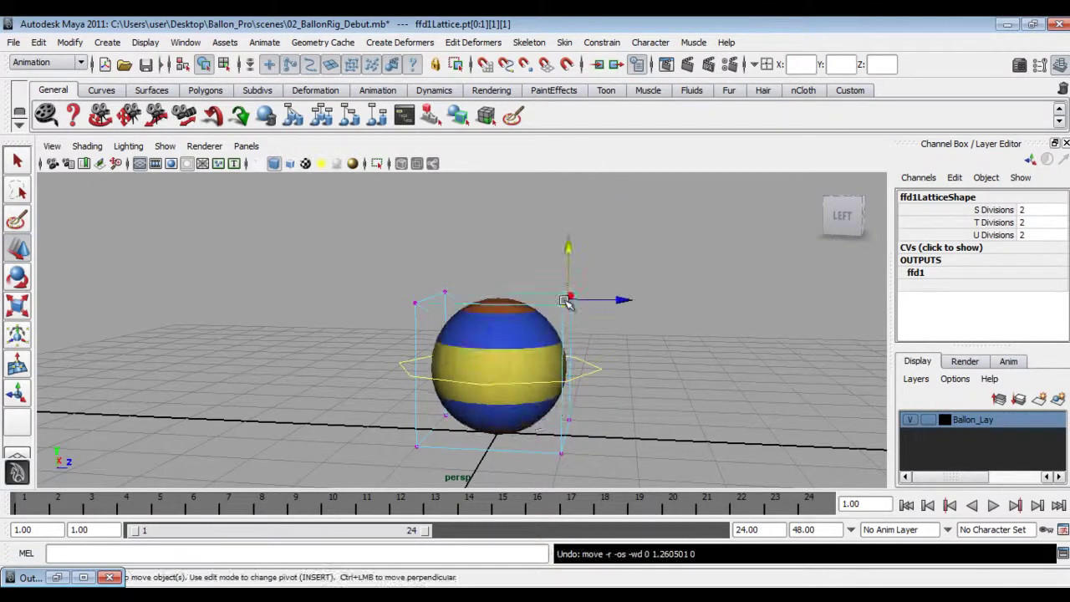
Step: Examine the lattice's upper and lower point groups around the ball by selecting them, and return to object mode
right_click_drag(432, 385, 425, 356, "alt")
left_click_drag(332, 236, 696, 328)
left_click_drag(502, 232, 583, 303)
left_click_drag(598, 442, 382, 371, "alt")
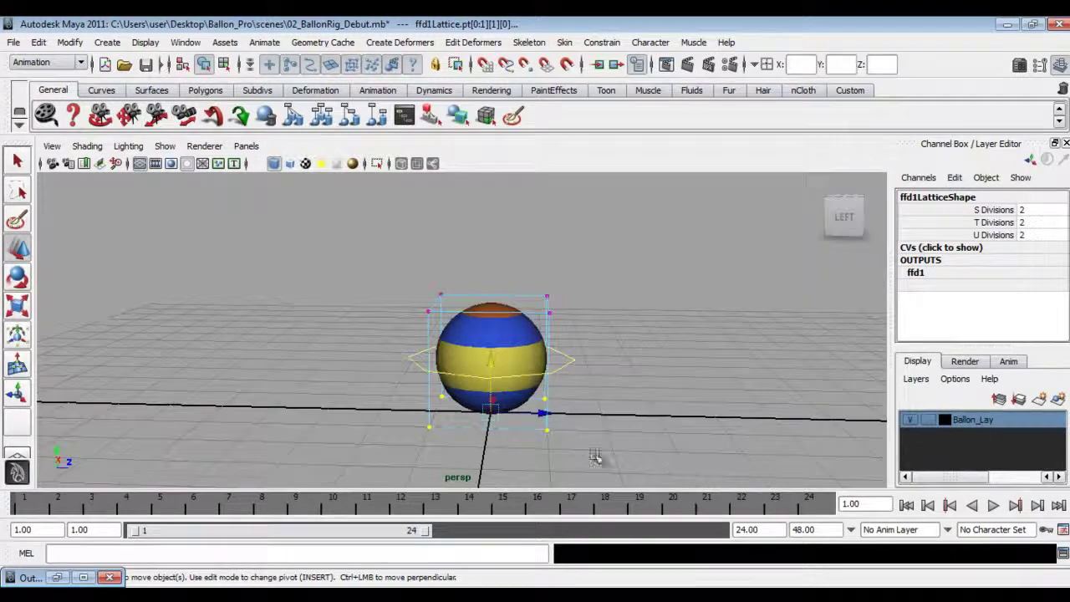
left_click_drag(673, 469, 568, 422, "alt")
left_click_drag(493, 369, 408, 393)
left_click_drag(643, 382, 581, 374, "alt")
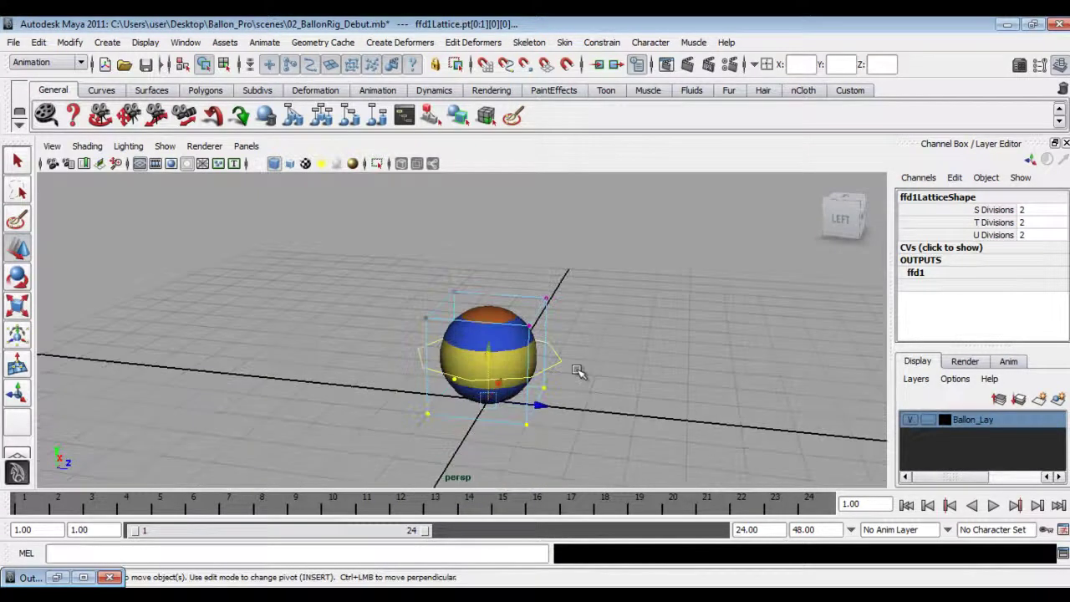
key("F8")
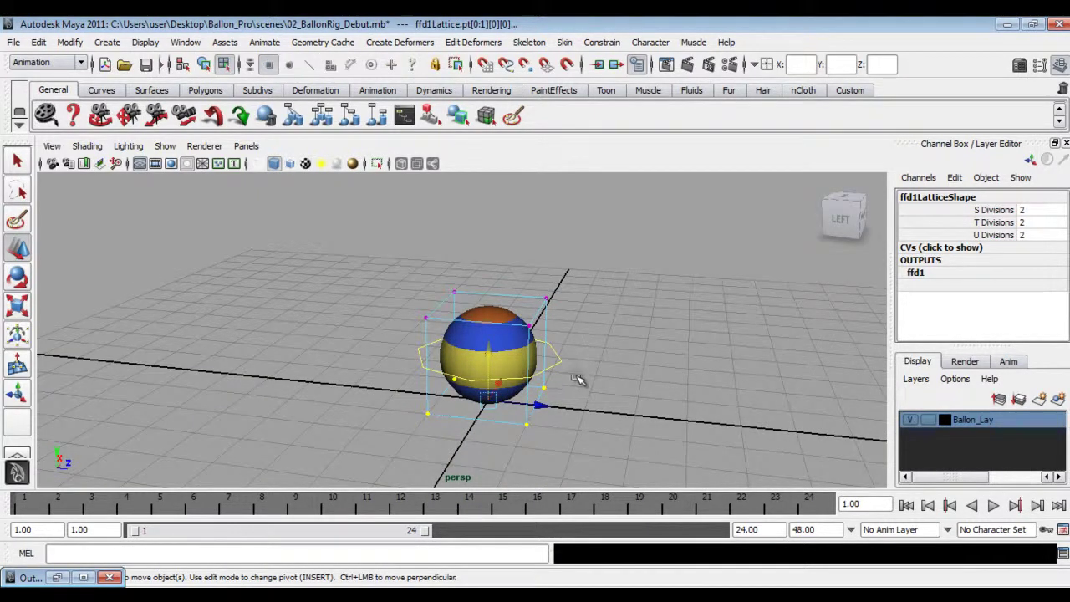
key("F8")
Step: Clear the selection and create a NURBS circle at the origin under the ball
left_click_drag(567, 319, 477, 289, "alt")
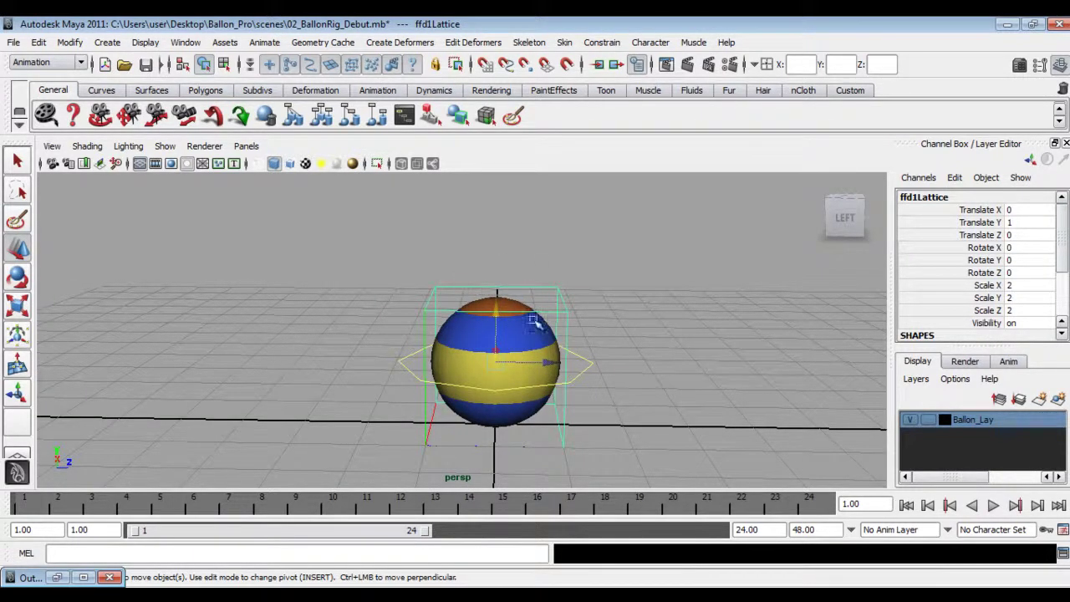
left_click_drag(511, 413, 489, 276, "alt")
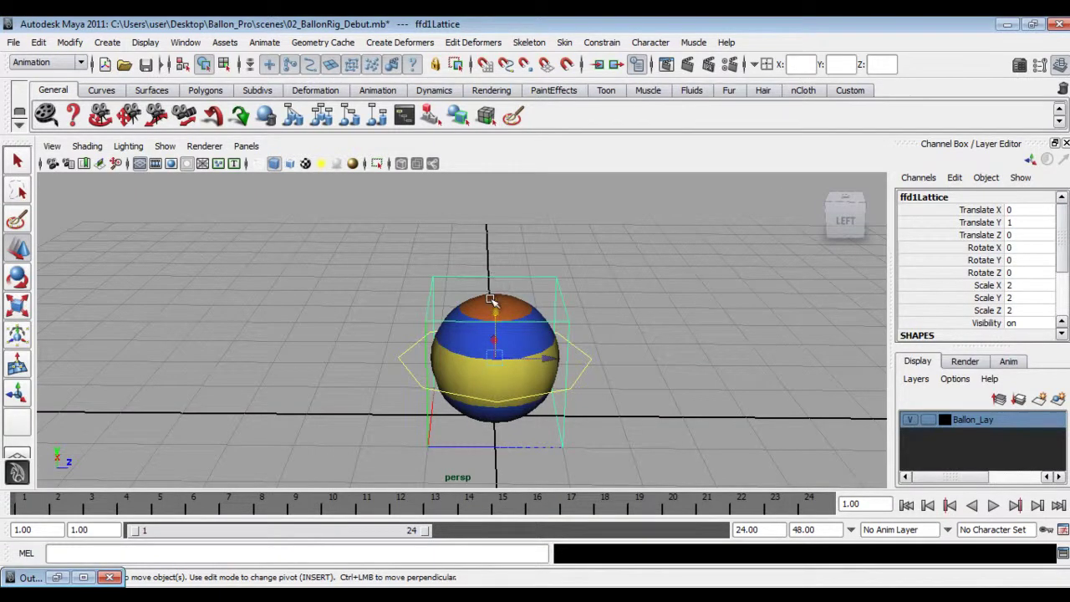
left_click_drag(518, 322, 536, 382, "alt")
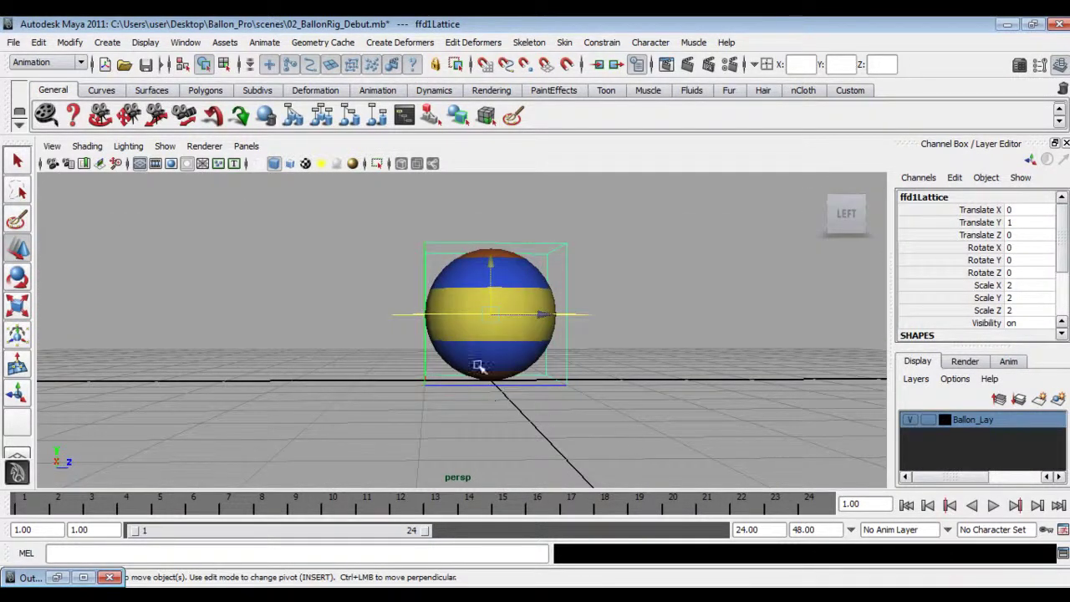
left_click(623, 297)
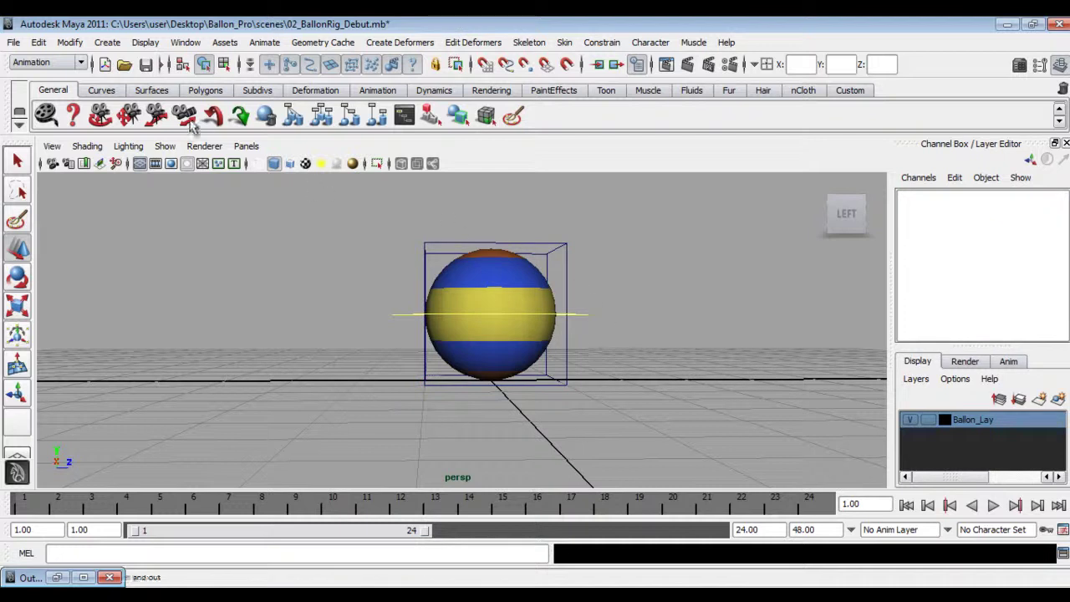
left_click_drag(554, 312, 523, 327, "alt")
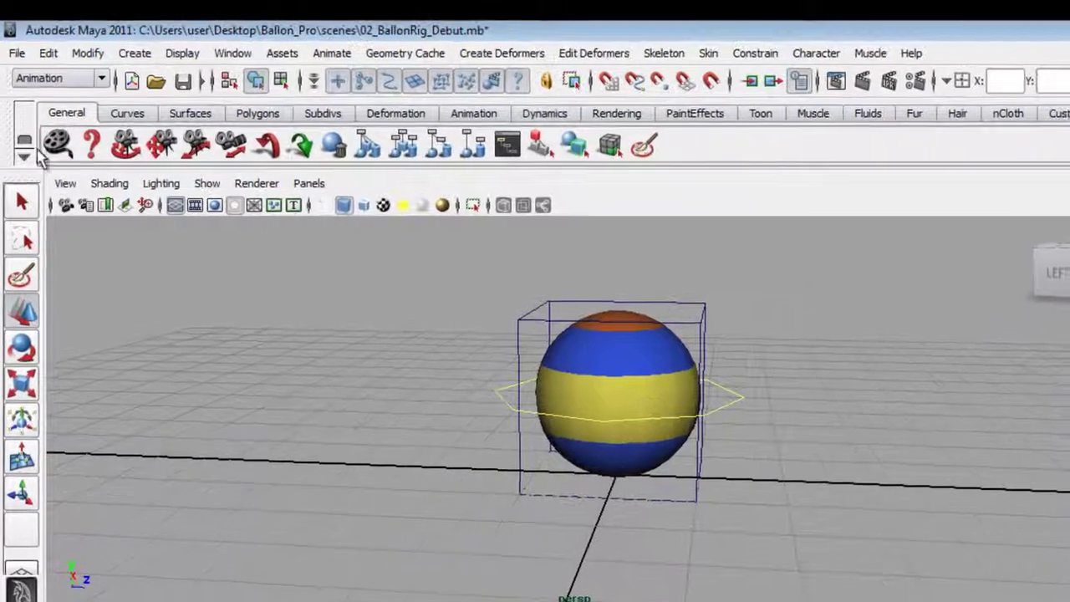
left_click(129, 55)
mouse_move(152, 81)
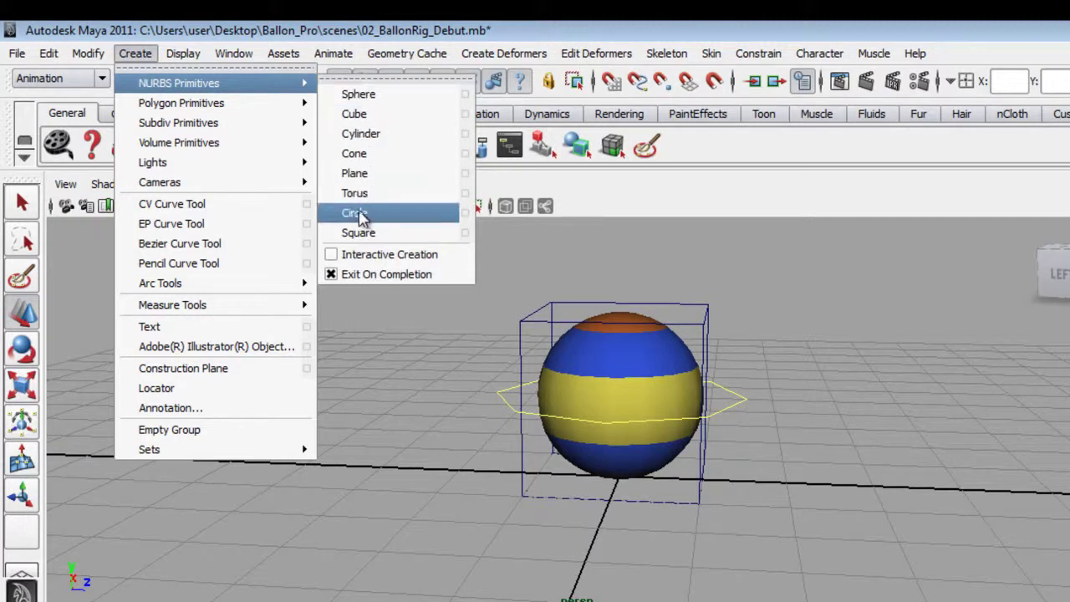
left_click(395, 219)
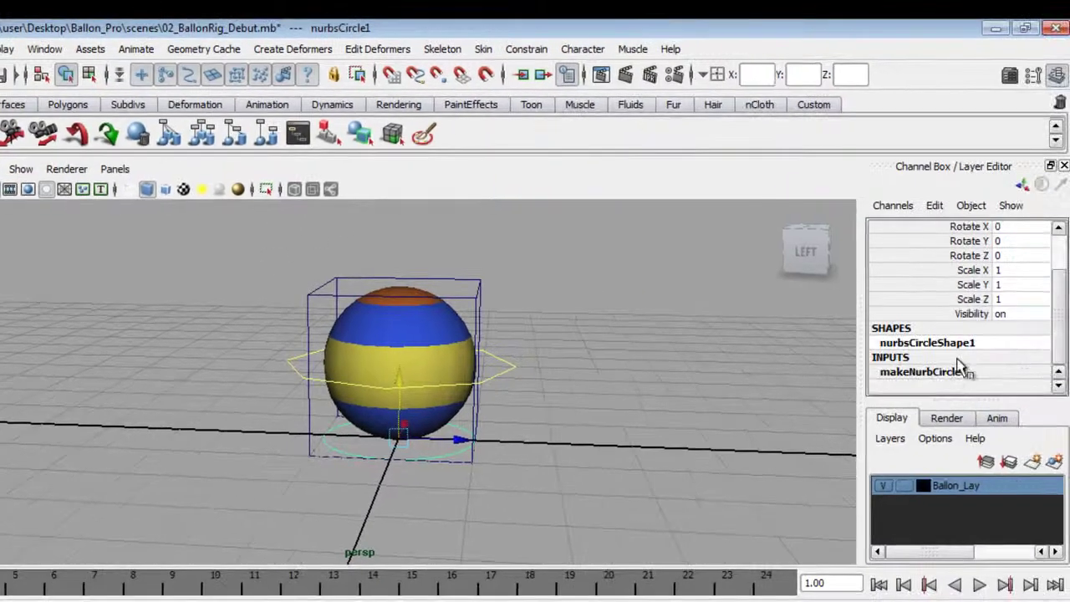
Step: Set the new NURBS circle's radius to 0.3 in its makeNurbCircle1 input
left_click(918, 373)
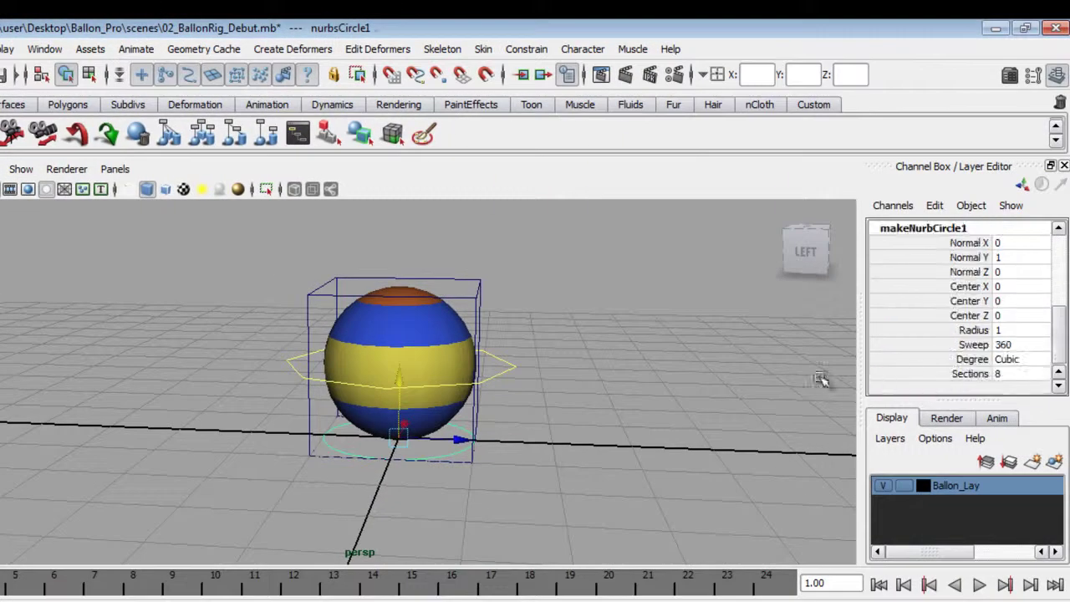
left_click(972, 330)
scroll(652, 440, "up", 2)
middle_click_drag(648, 438, 643, 434)
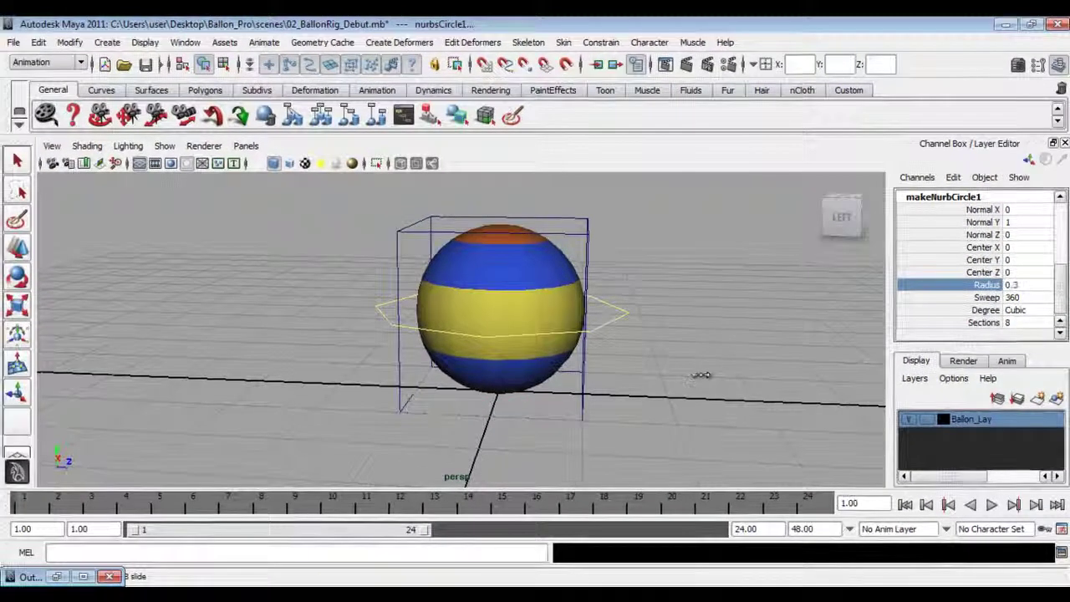
left_click_drag(586, 399, 618, 251, "alt")
left_click_drag(742, 299, 819, 365, "alt")
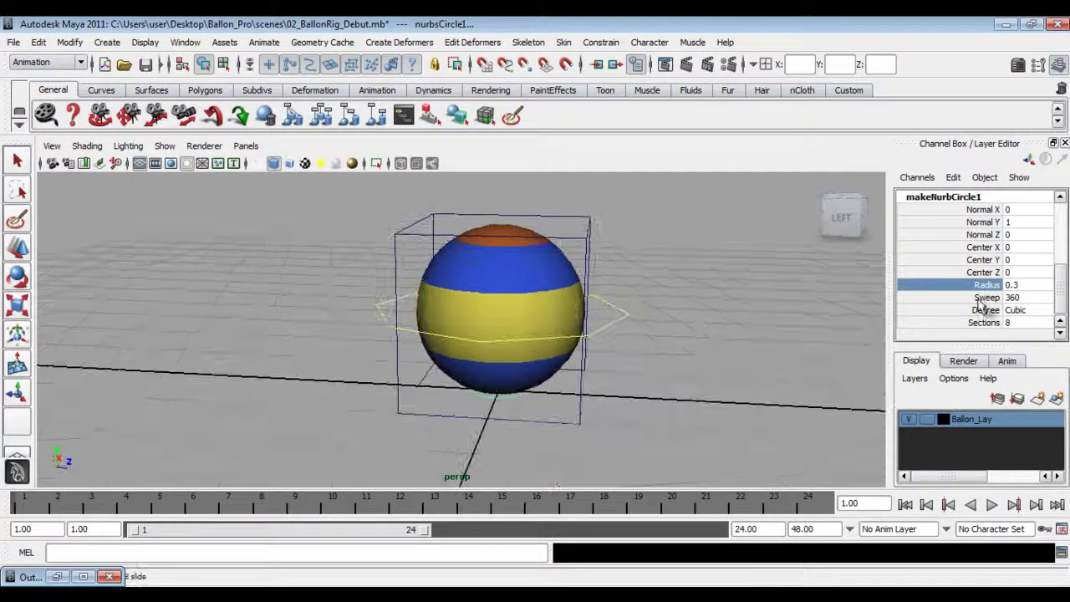
scroll(986, 297, "up", 5)
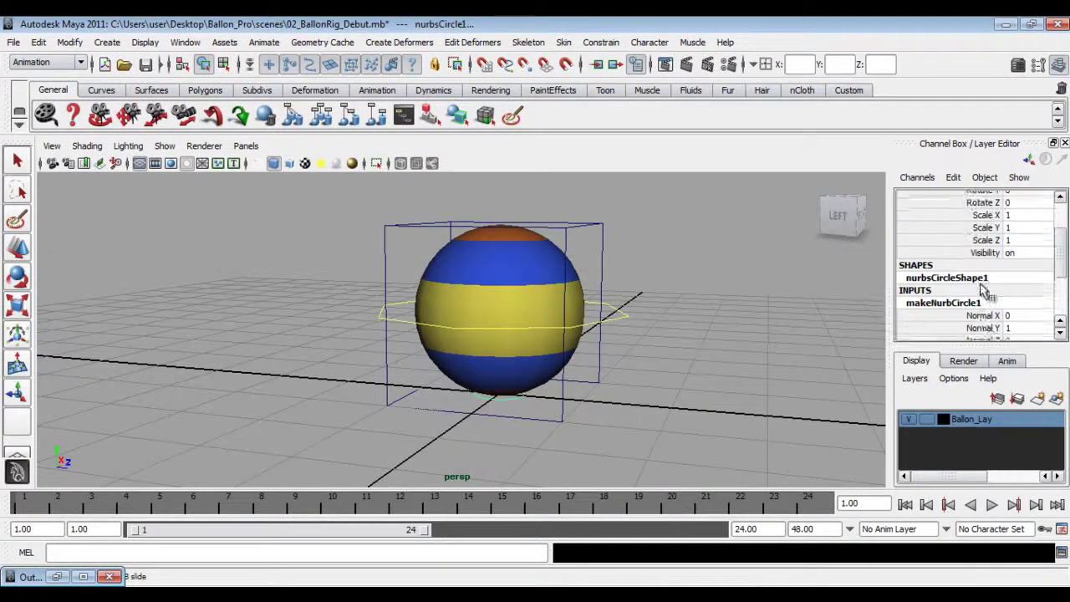
Step: Duplicate the small circle under the ball and raise the copy to about 2.31 in Translate Y in the front view
key("space")
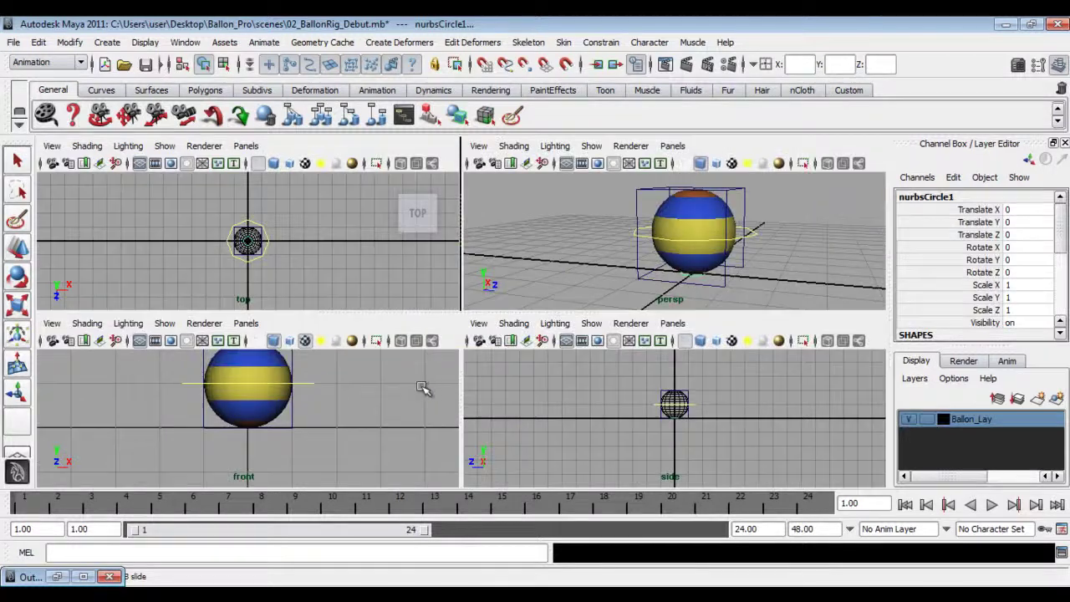
key("space")
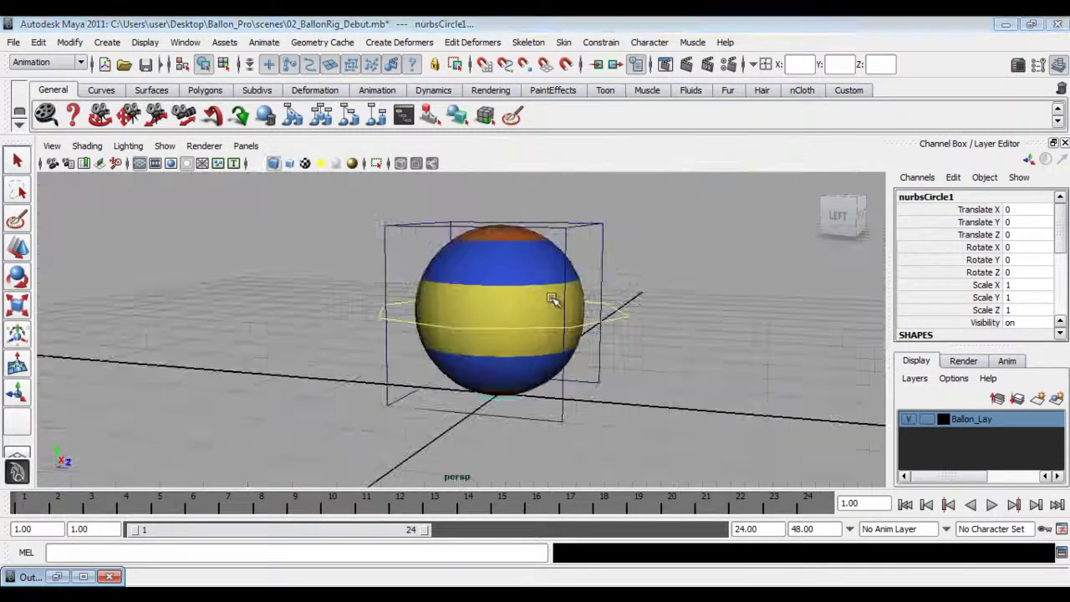
key("space")
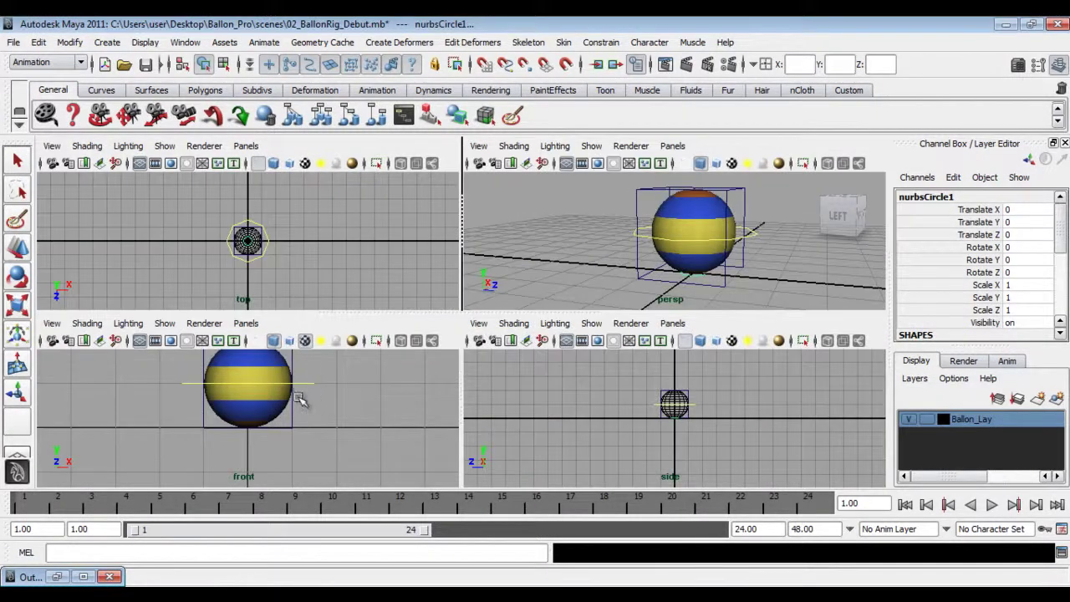
key("space")
middle_click_drag(486, 264, 501, 373, "alt")
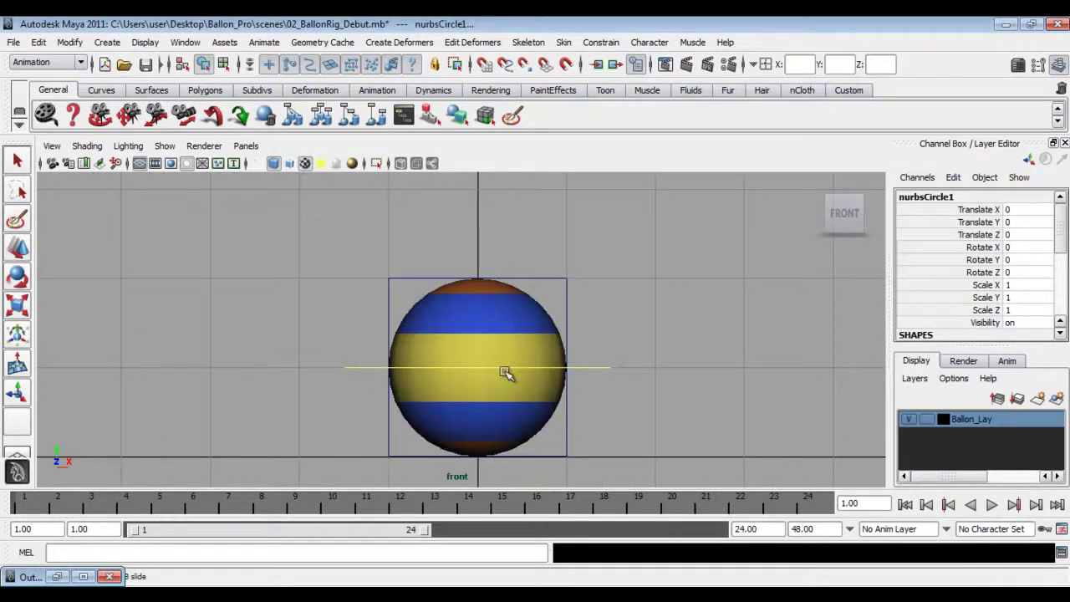
middle_click_drag(471, 408, 472, 395, "alt")
right_click_drag(546, 413, 542, 408, "alt")
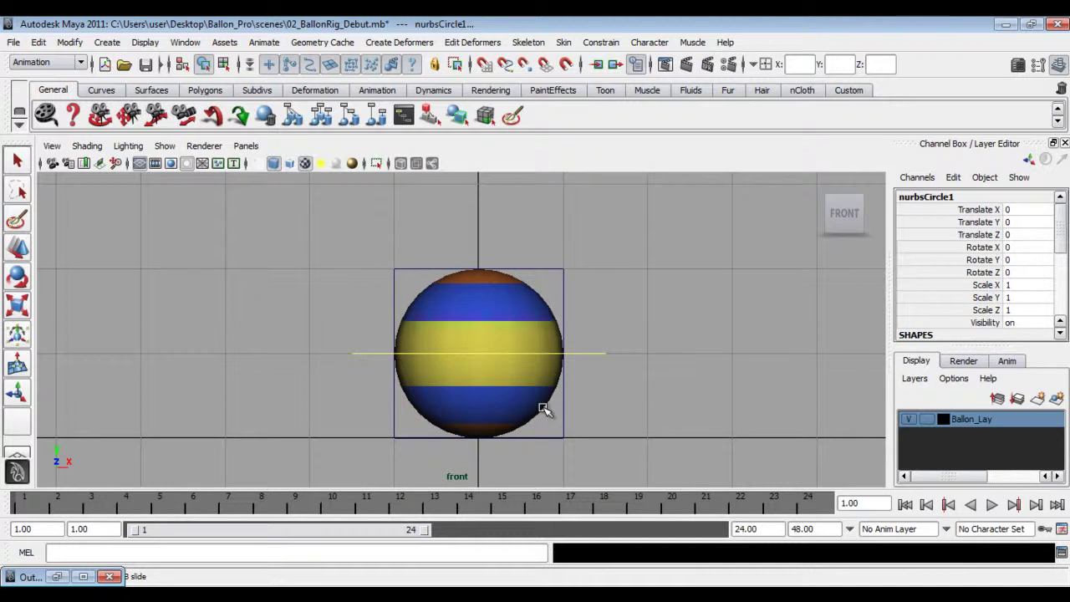
key("ctrl+d")
left_click(18, 247)
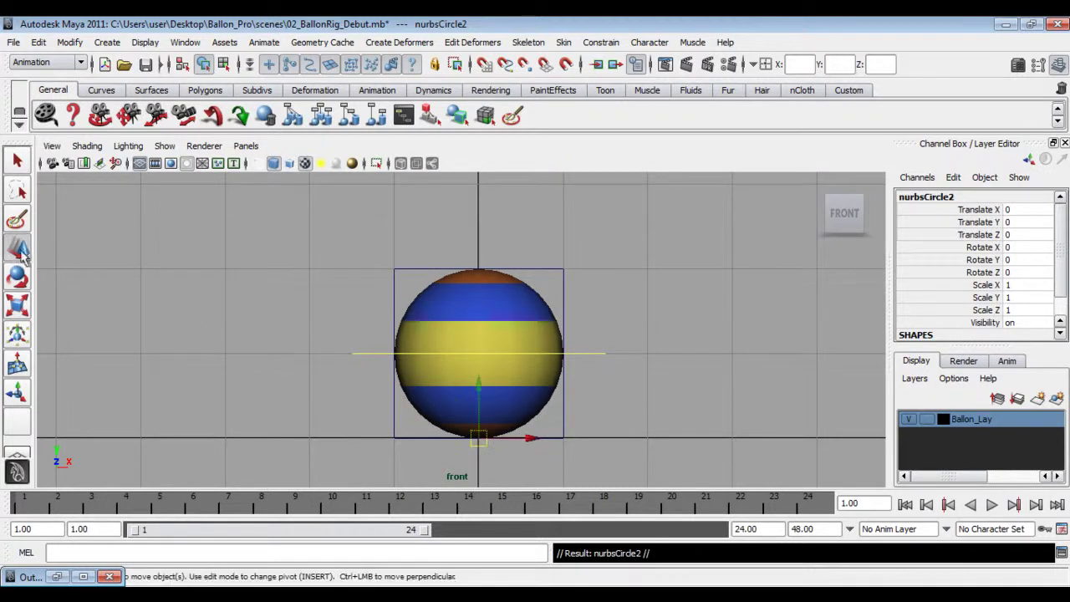
left_click_drag(476, 391, 487, 211)
middle_click_drag(487, 212, 489, 235, "alt")
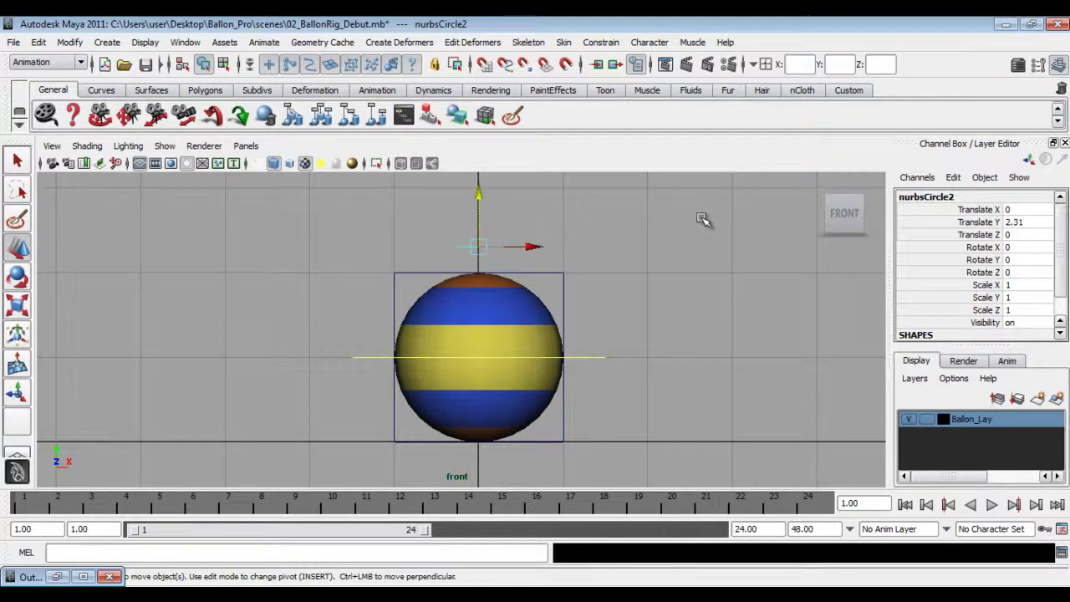
Step: Examine the placement of the two small circles above and below the ball in the perspective view
key("space")
key("space")
left_click_drag(681, 313, 502, 301, "alt")
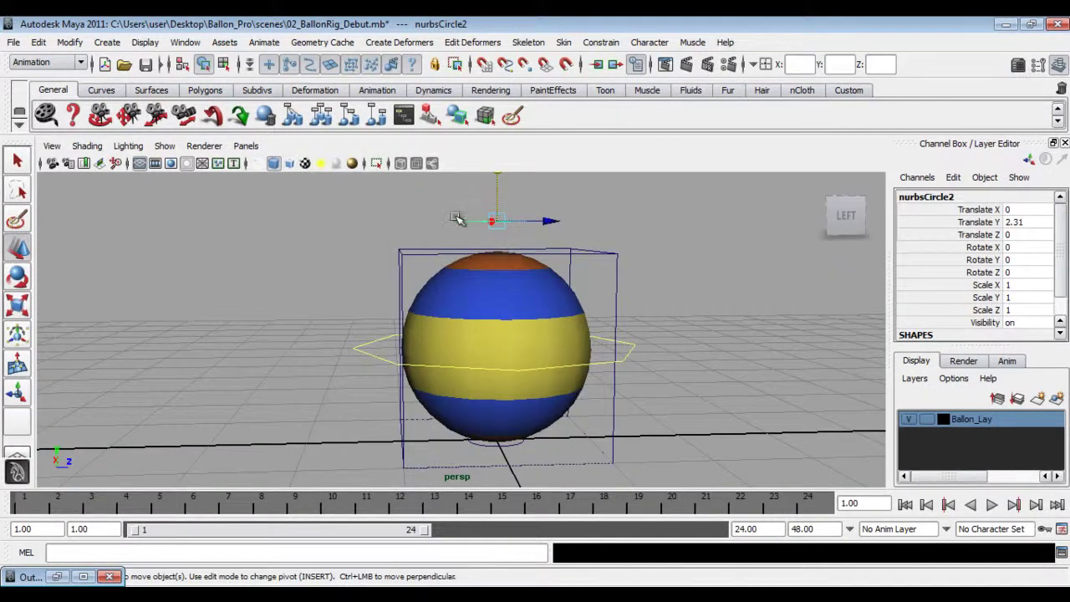
left_click_drag(513, 235, 488, 476, "alt")
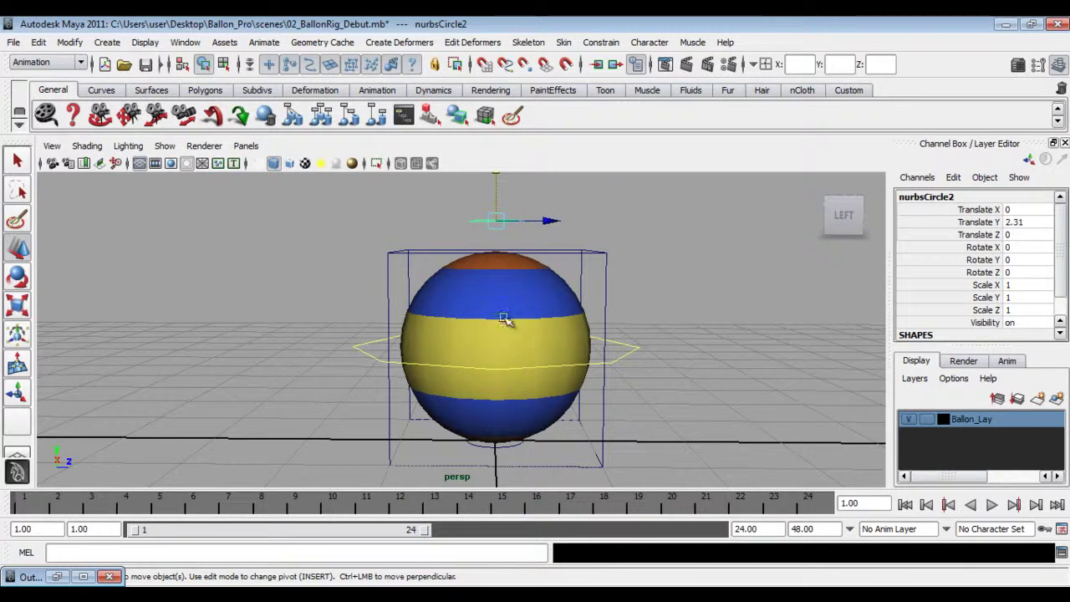
right_click_drag(440, 326, 530, 242, "alt")
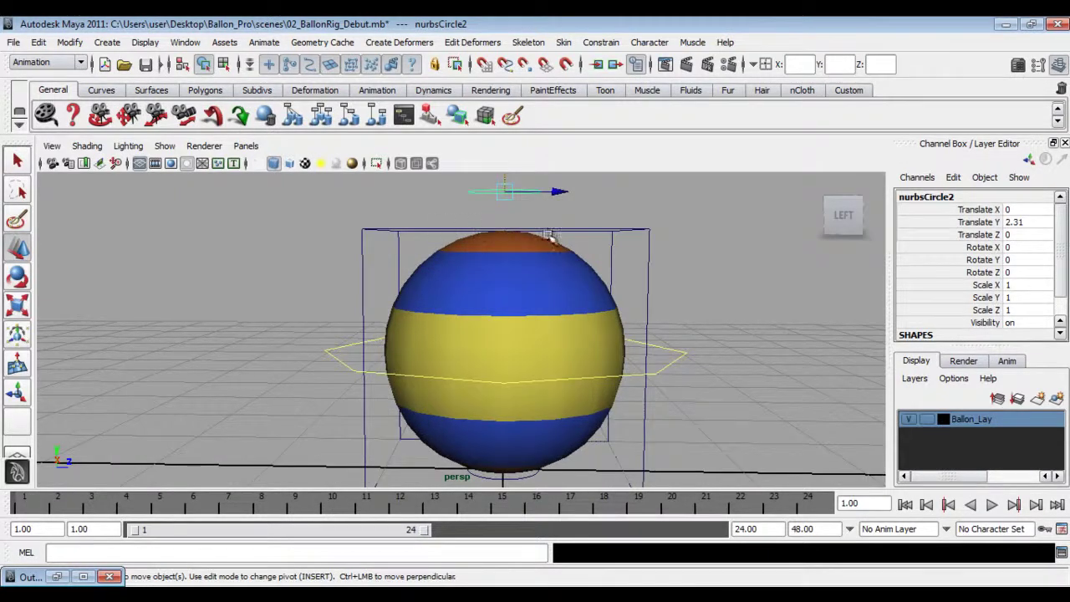
left_click_drag(521, 387, 485, 478, "alt")
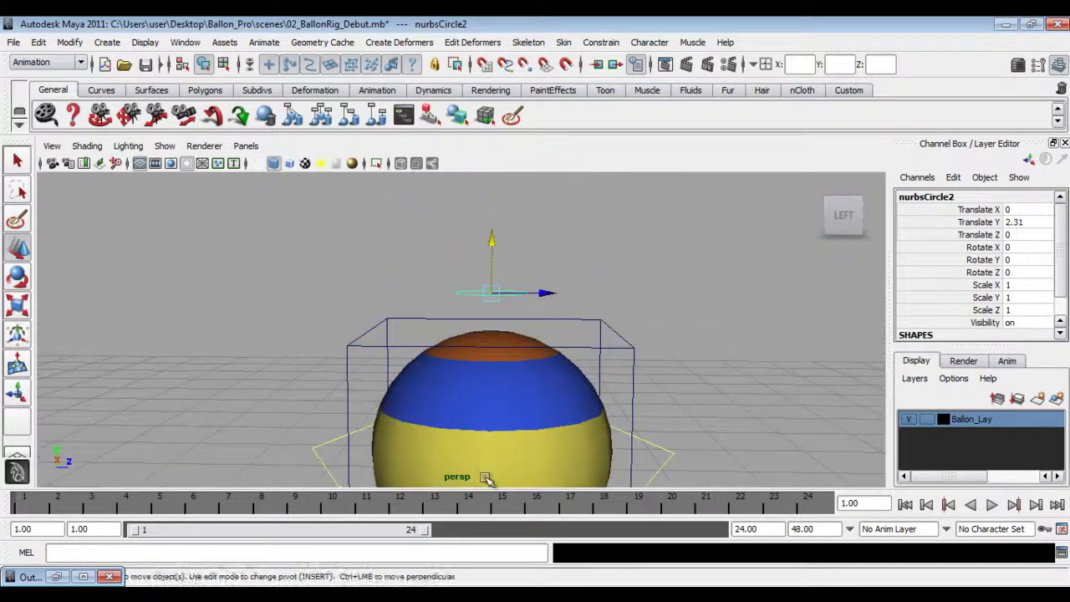
left_click_drag(490, 349, 489, 362, "alt")
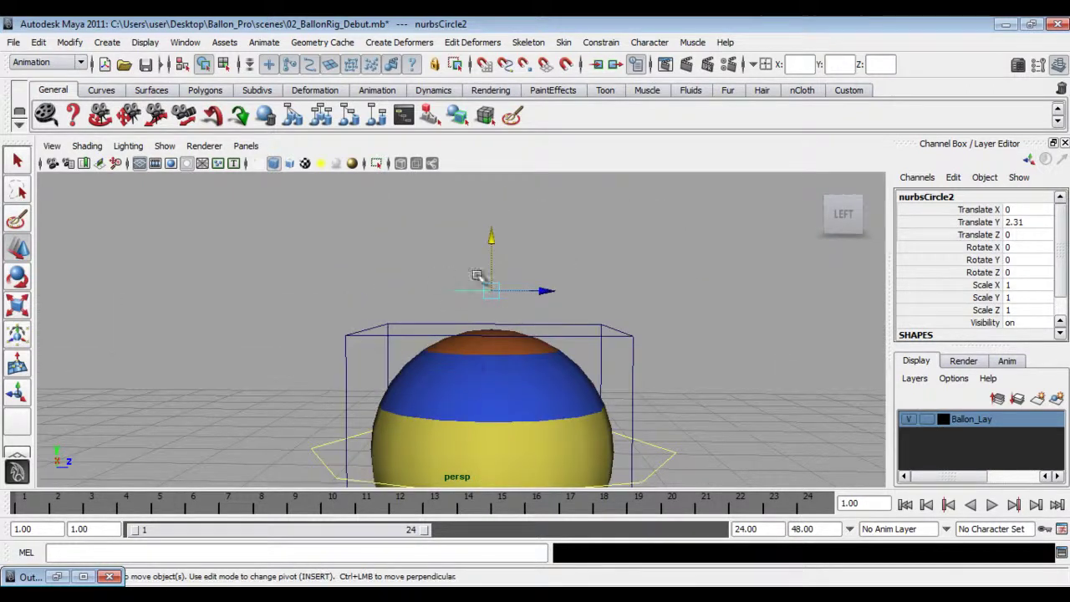
left_click_drag(404, 334, 552, 391, "alt")
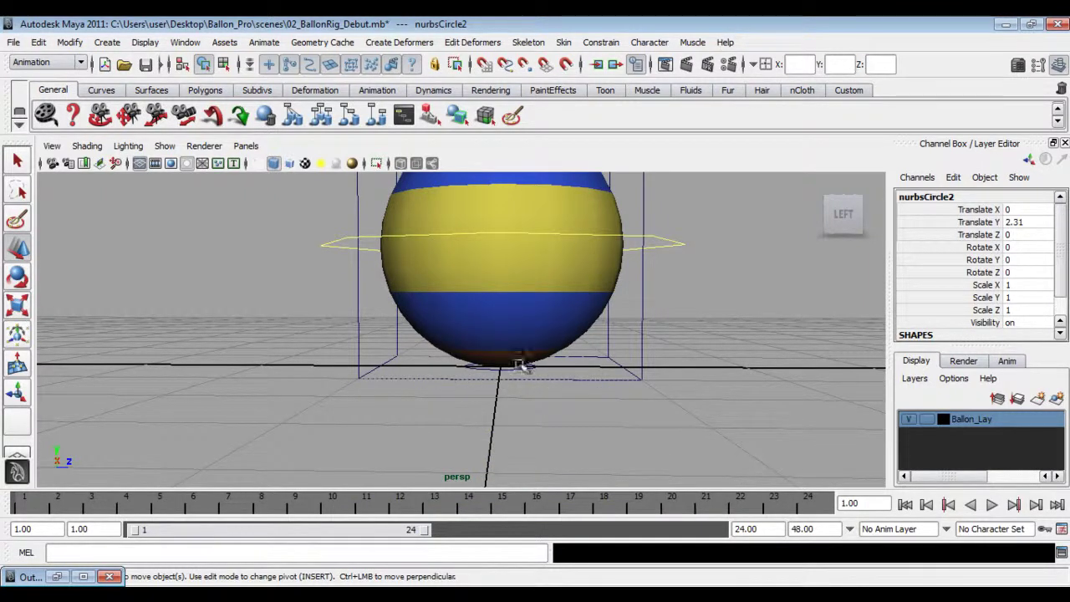
left_click_drag(510, 376, 508, 378, "alt")
left_click_drag(532, 334, 494, 342, "alt")
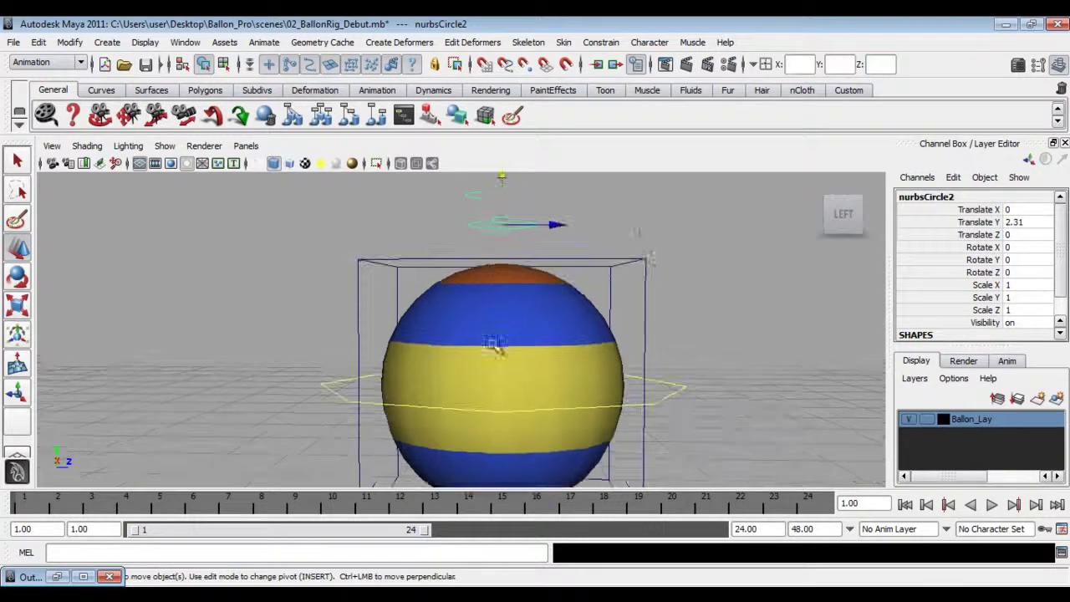
Step: Snap the duplicated circle to the grid line at the very top of the ball, at Translate Y 2
key("space")
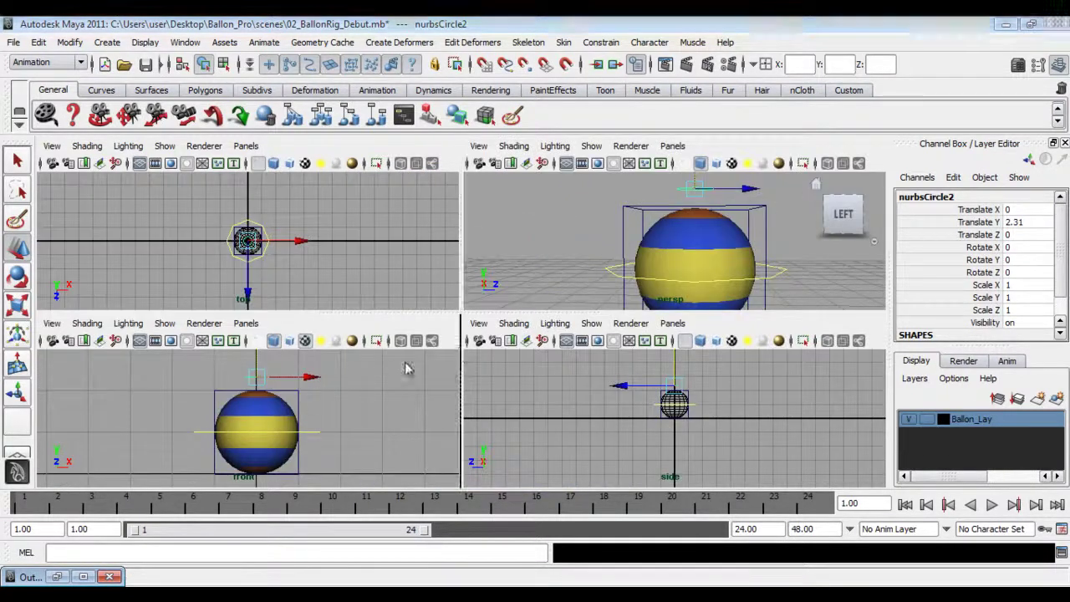
key("space")
middle_click_drag(491, 299, 401, 376, "alt")
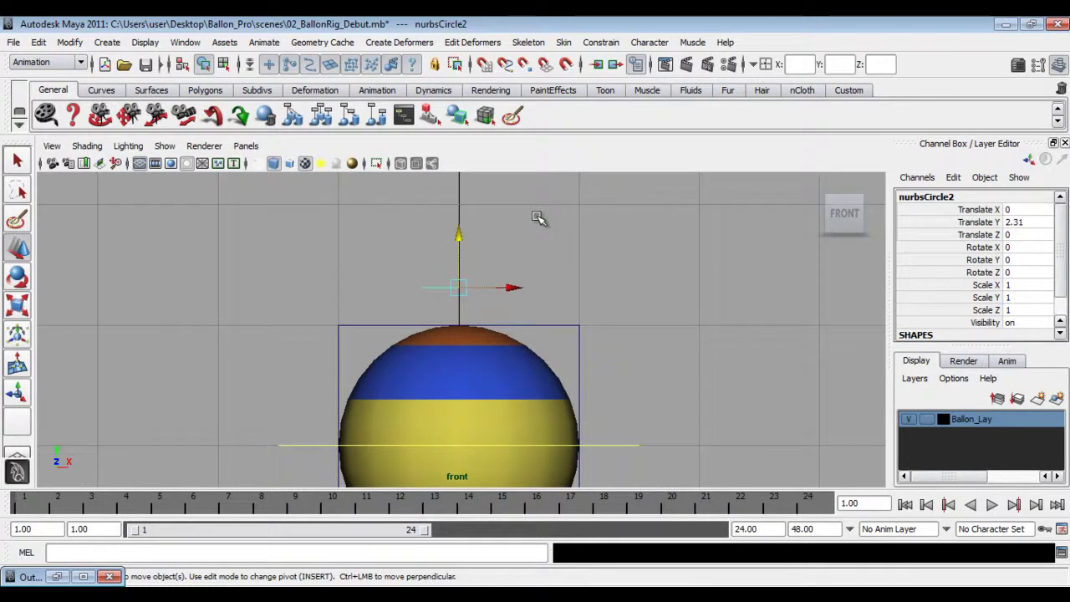
left_click_drag(458, 235, 447, 198)
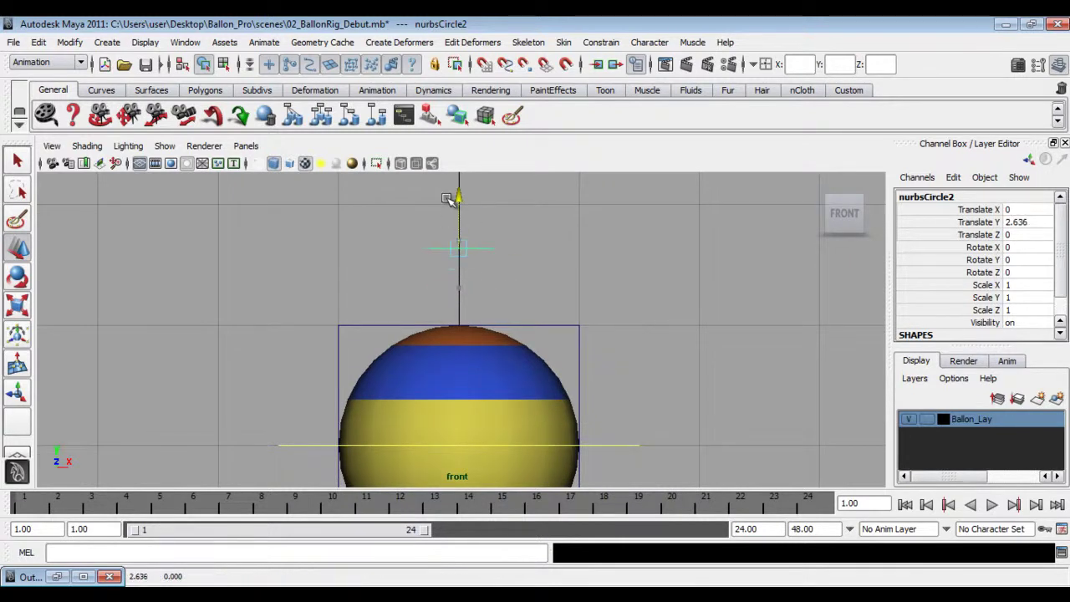
key("x")
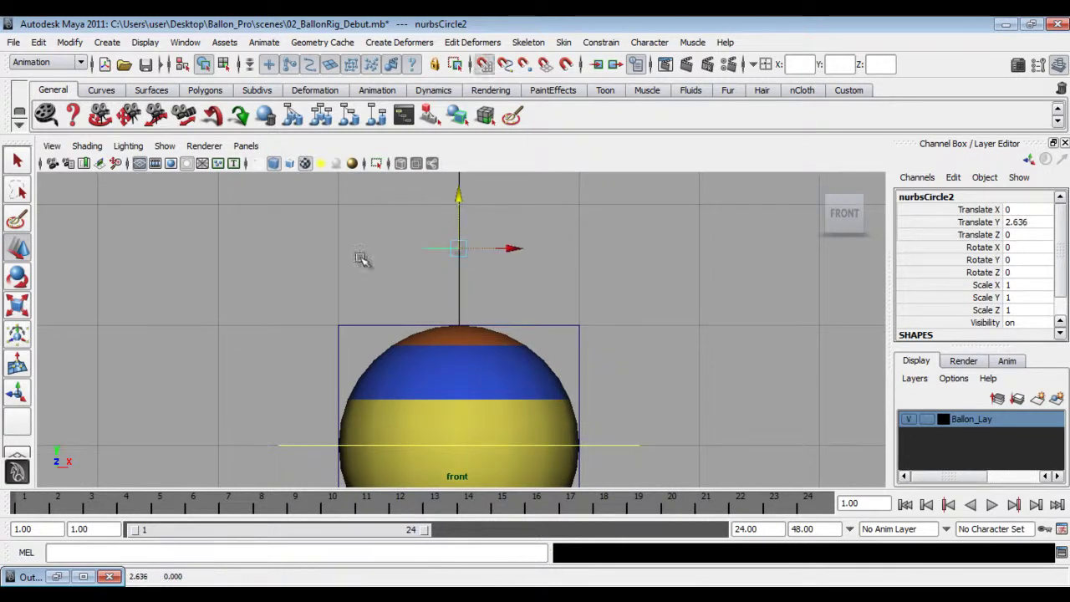
left_click_drag(458, 196, 454, 269)
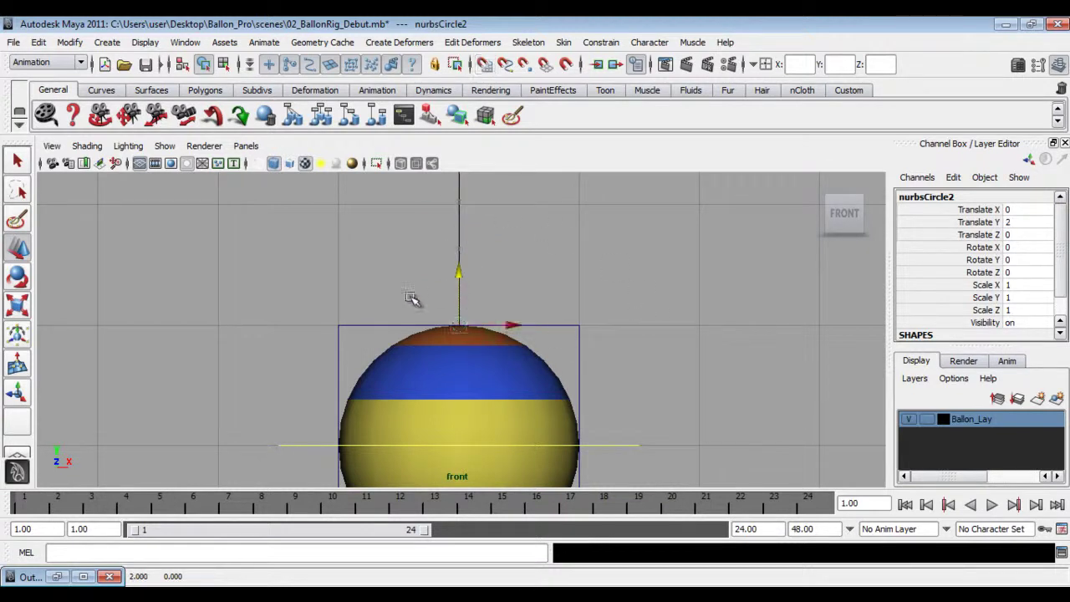
Step: Freeze the transformations of the circle at the top of the ball
key("space")
key("space")
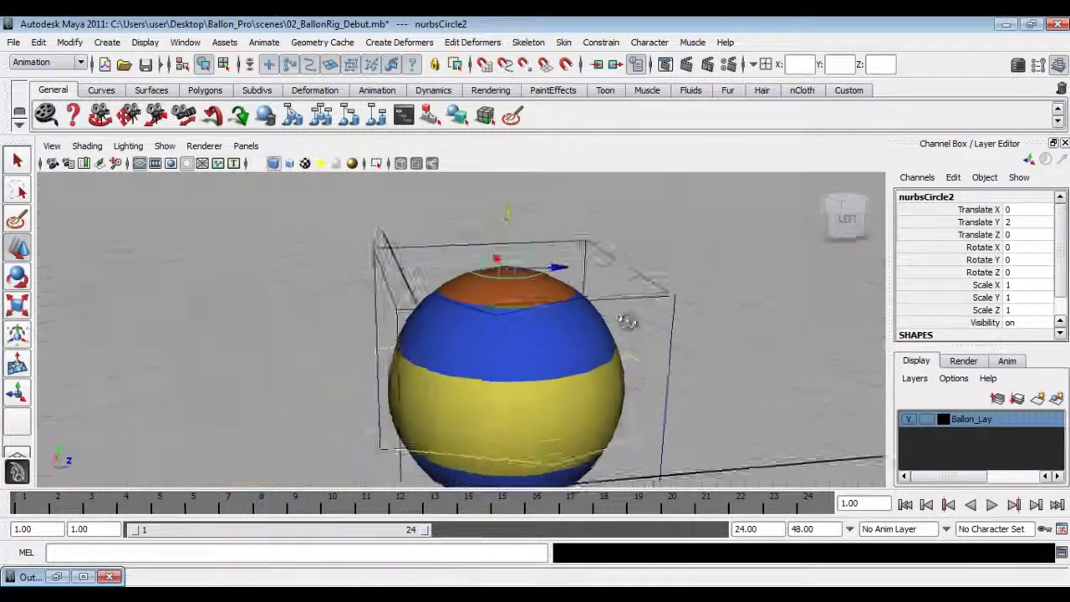
scroll(500, 308, "down", 3)
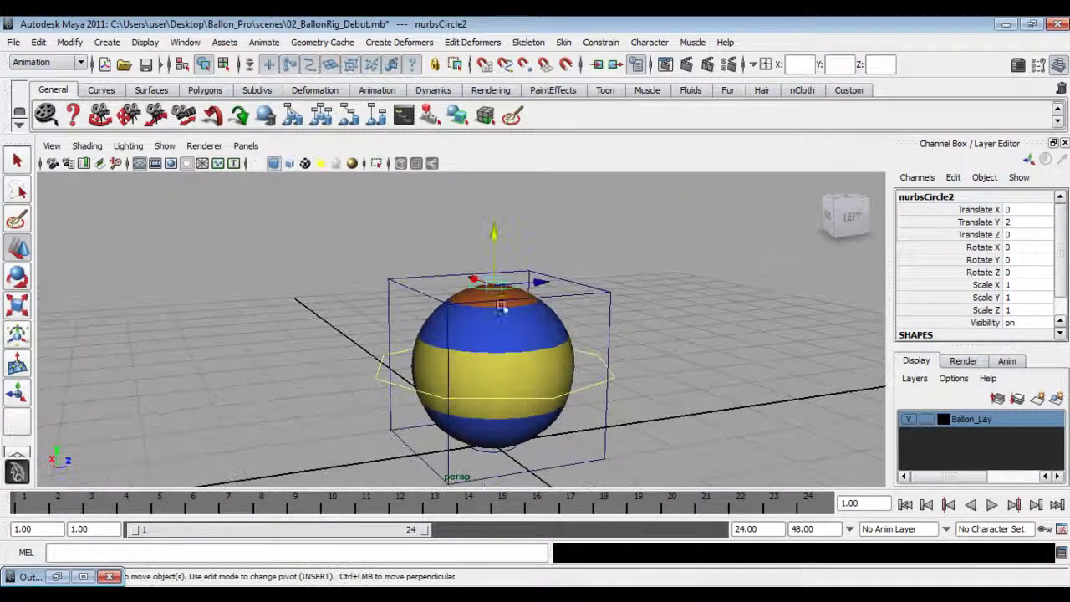
left_click_drag(558, 374, 509, 363, "alt")
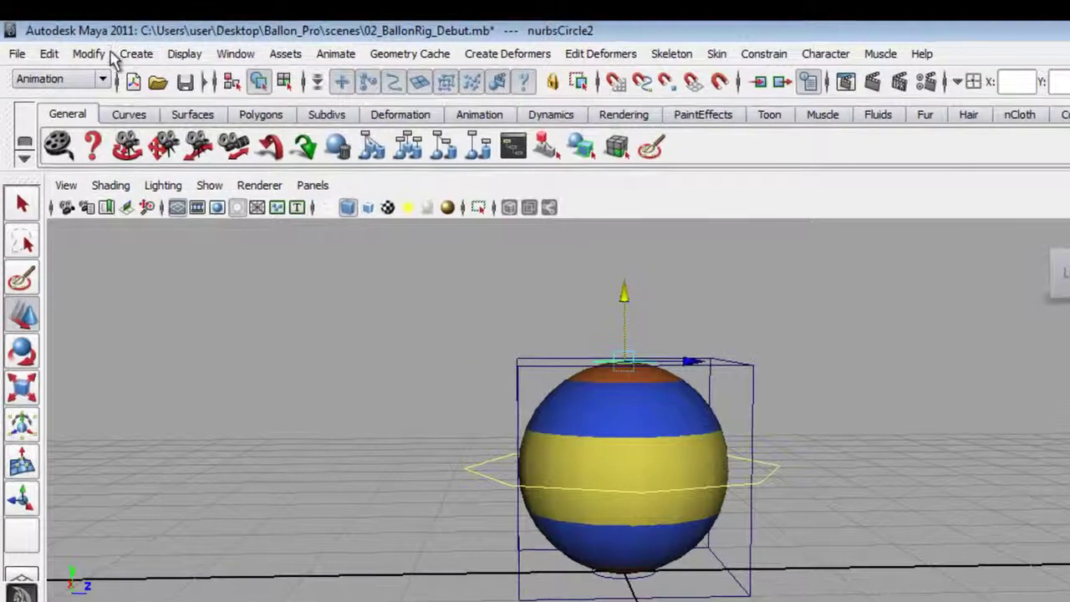
left_click(96, 55)
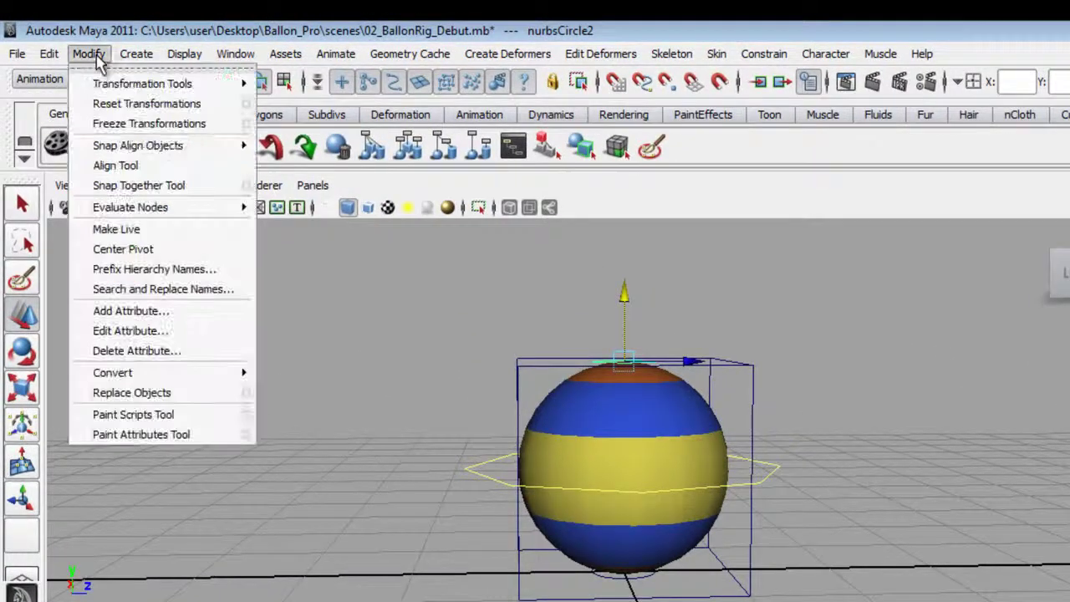
left_click(112, 127)
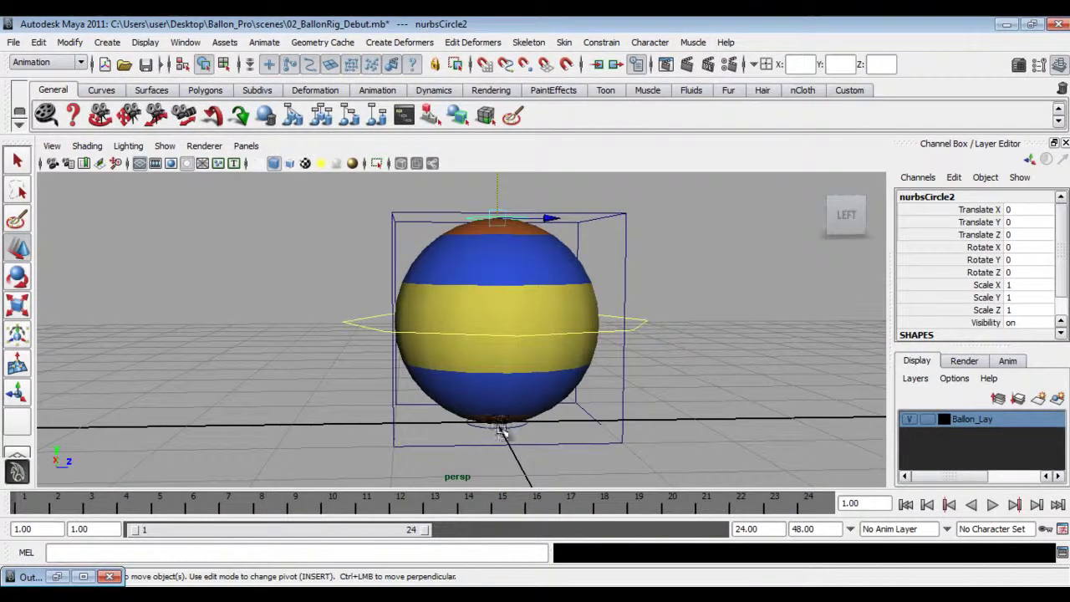
Step: Select the small circle under the ball to check its transform values, and clear the selection
left_click_drag(501, 430, 498, 420)
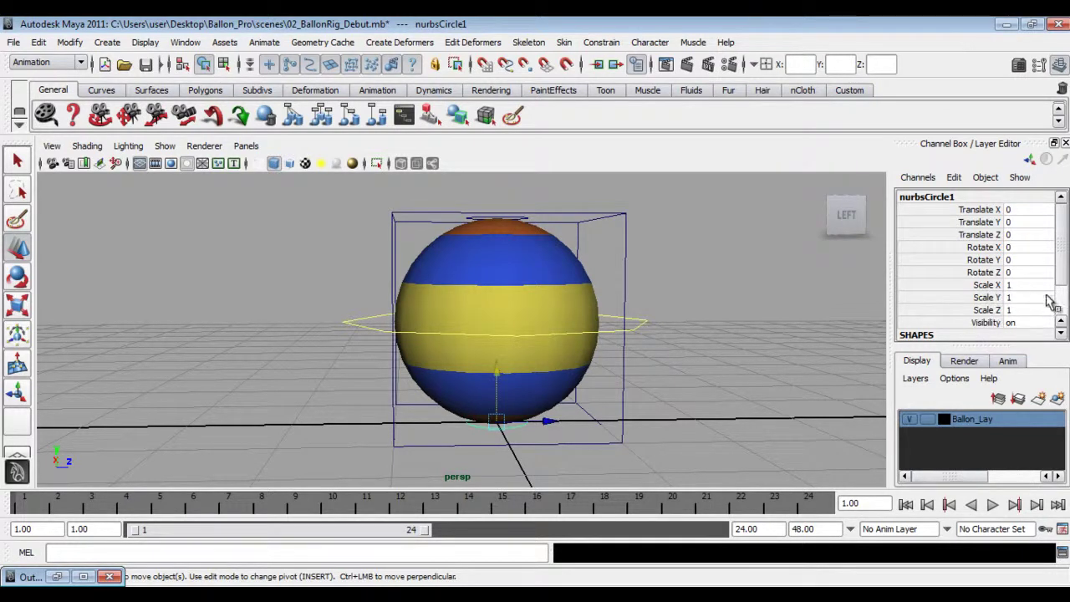
left_click_drag(663, 331, 661, 334, "alt")
left_click(669, 276)
left_click_drag(669, 276, 534, 199, "alt")
Step: Raise the upper small circle above the ball and set its Translate Y to 0.25
left_click(534, 201)
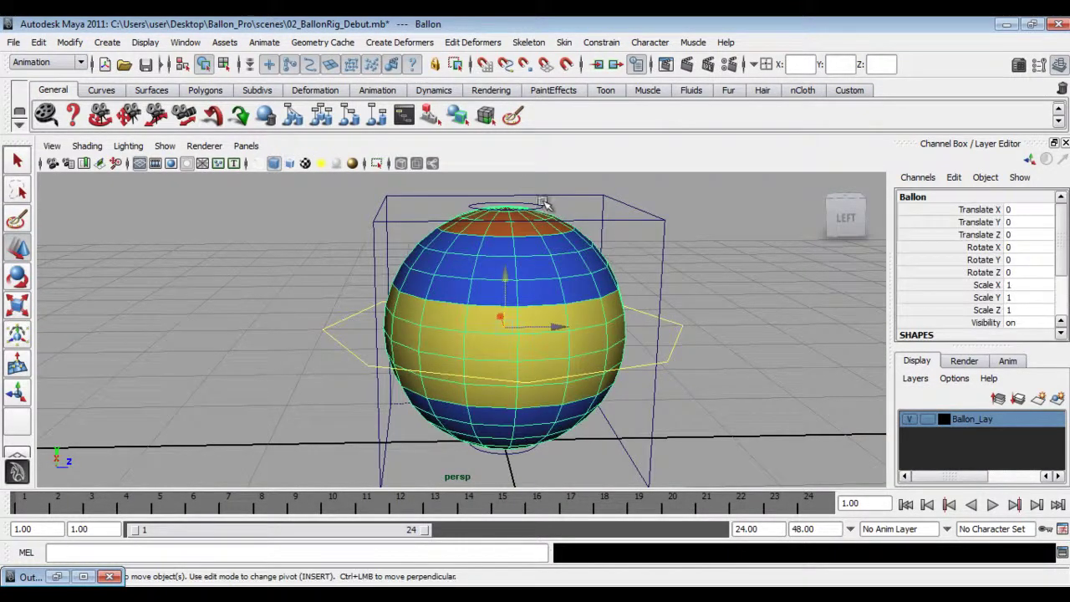
left_click(541, 205)
key("space")
key("space")
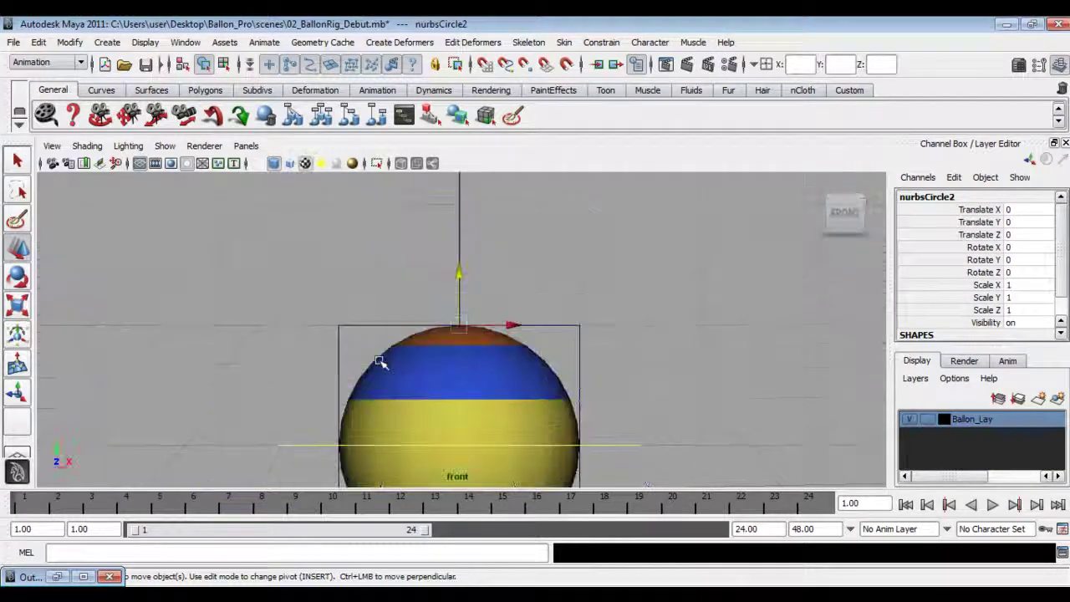
left_click_drag(458, 271, 463, 241)
double_click(1022, 256)
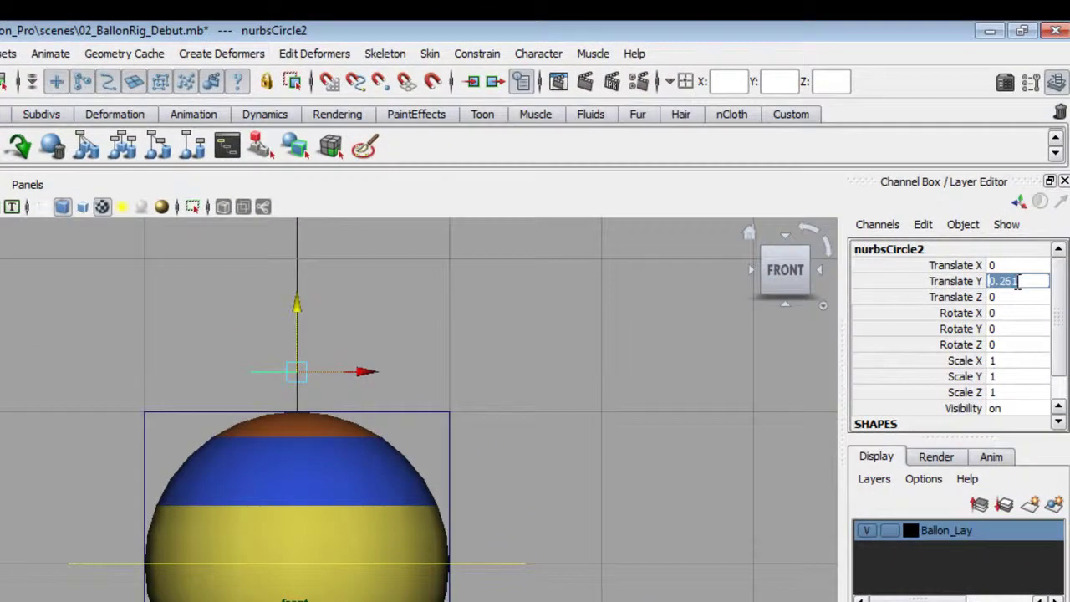
type("0.25")
key("Return")
scroll(509, 413, "down", 3)
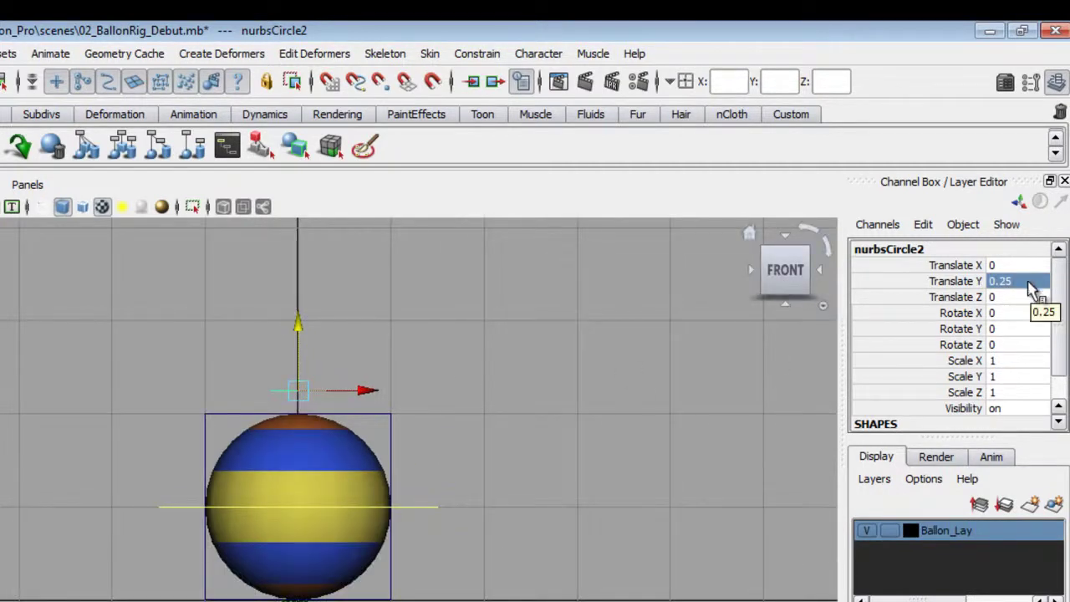
double_click(1037, 285)
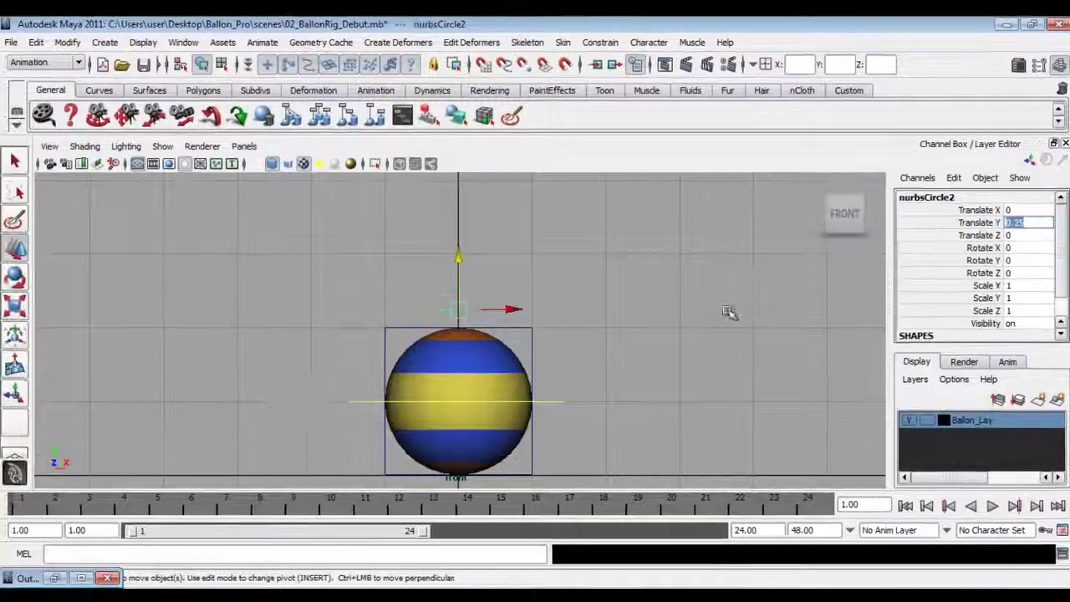
Step: Select the small circle under the ball and set its Translate Y to -0.25
left_click(405, 564)
middle_click_drag(405, 563, 351, 483, "alt")
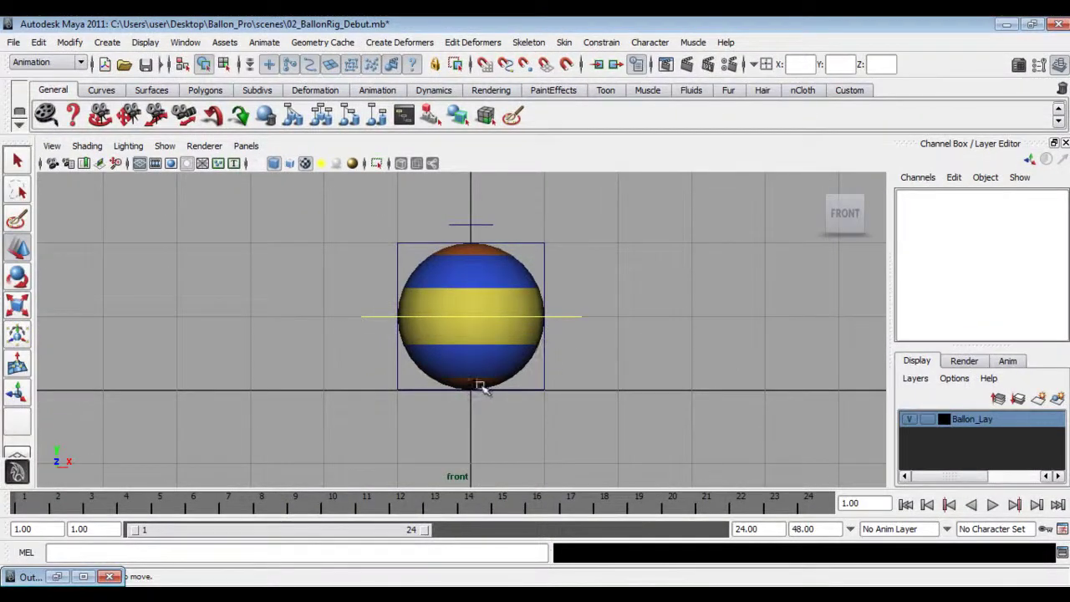
left_click(469, 393)
key("space")
key("space")
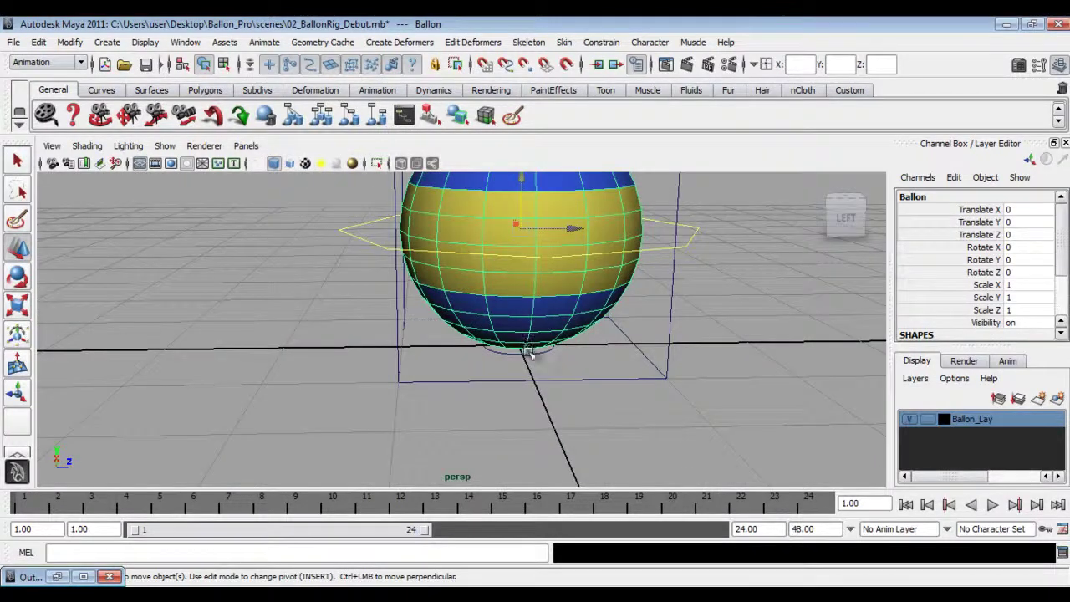
left_click(529, 351)
key("space")
key("space")
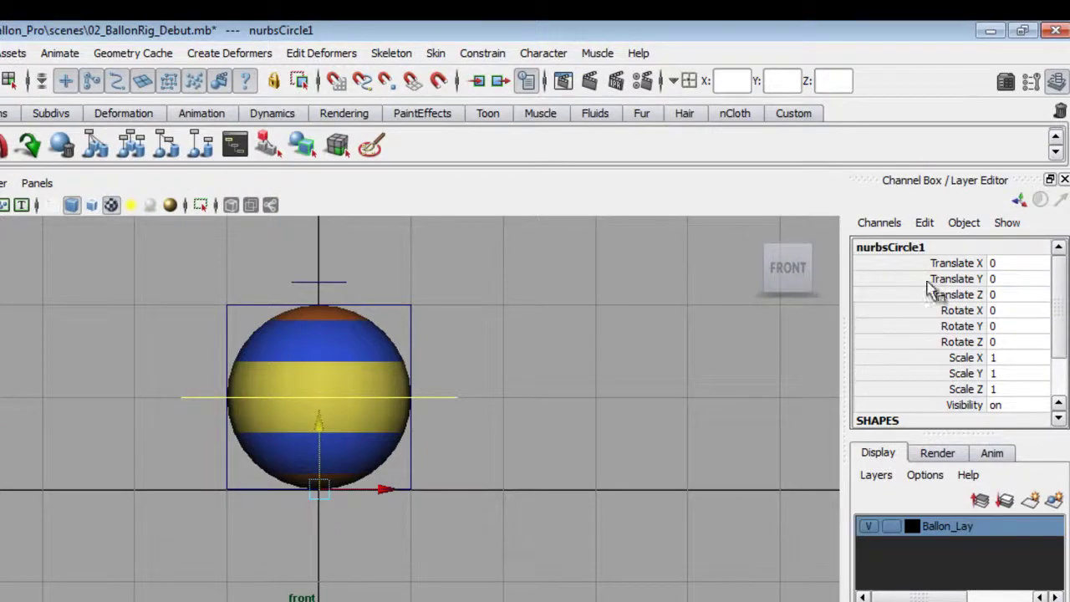
left_click(1003, 279)
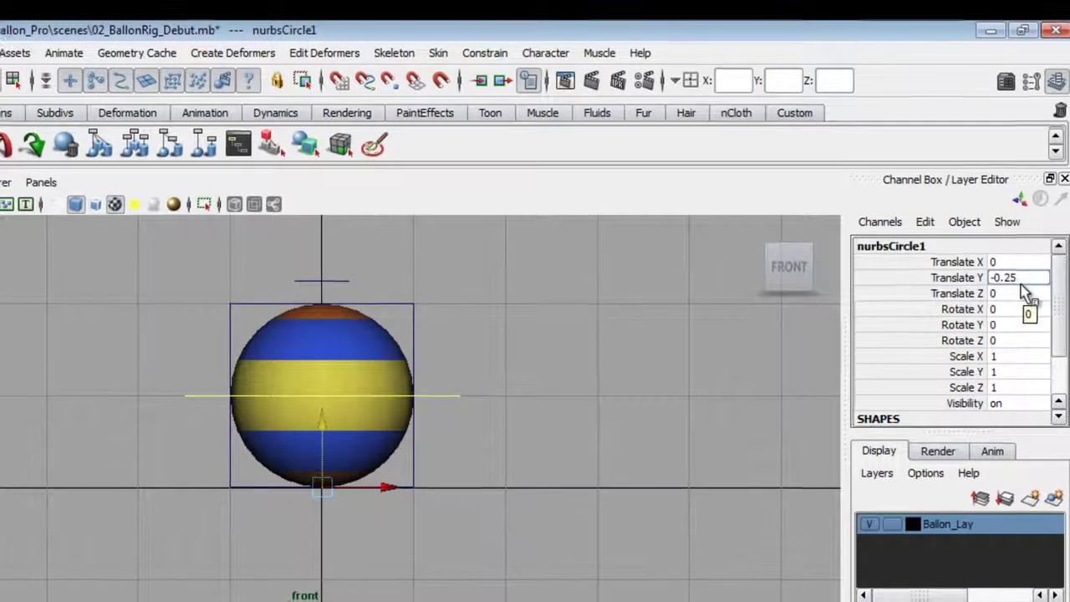
key("Return")
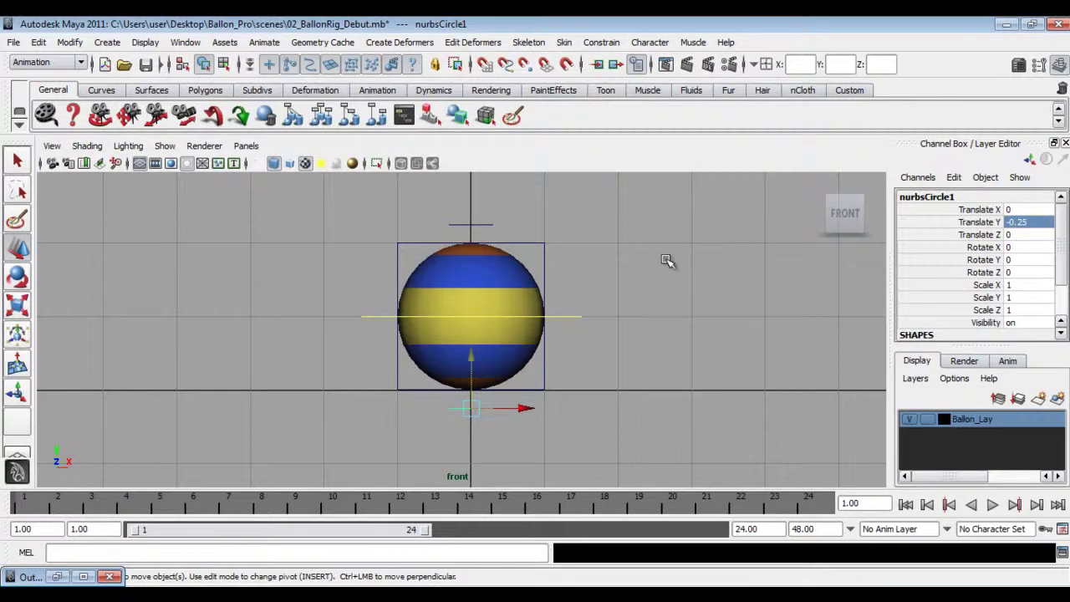
Step: Rename the small circle above the ball to SS_Haut
left_click(600, 355)
left_click(472, 224)
left_click(544, 366)
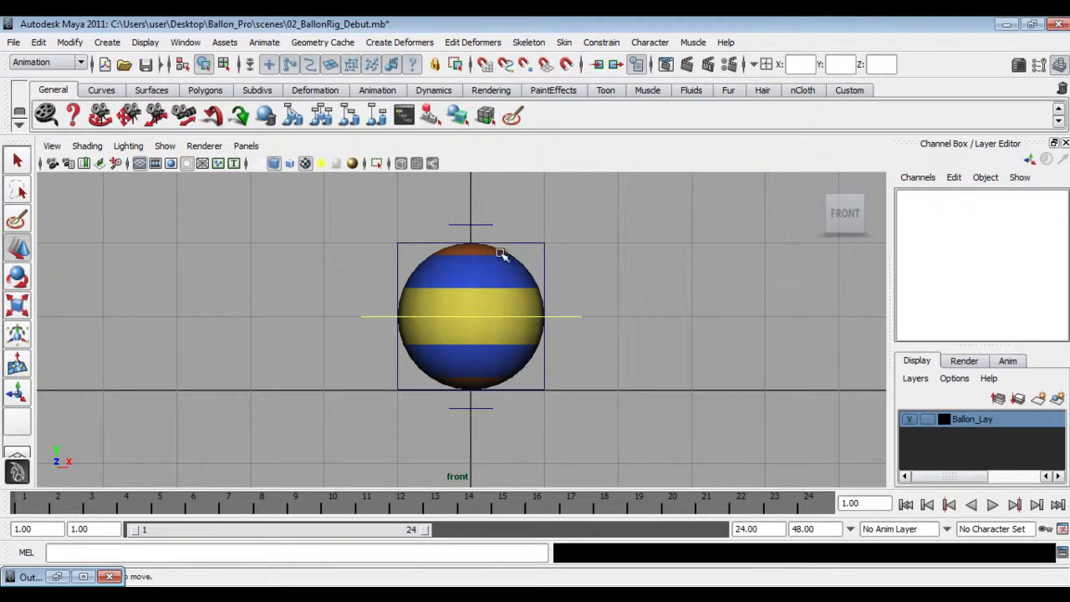
key("space")
middle_click_drag(555, 293, 569, 396, "alt")
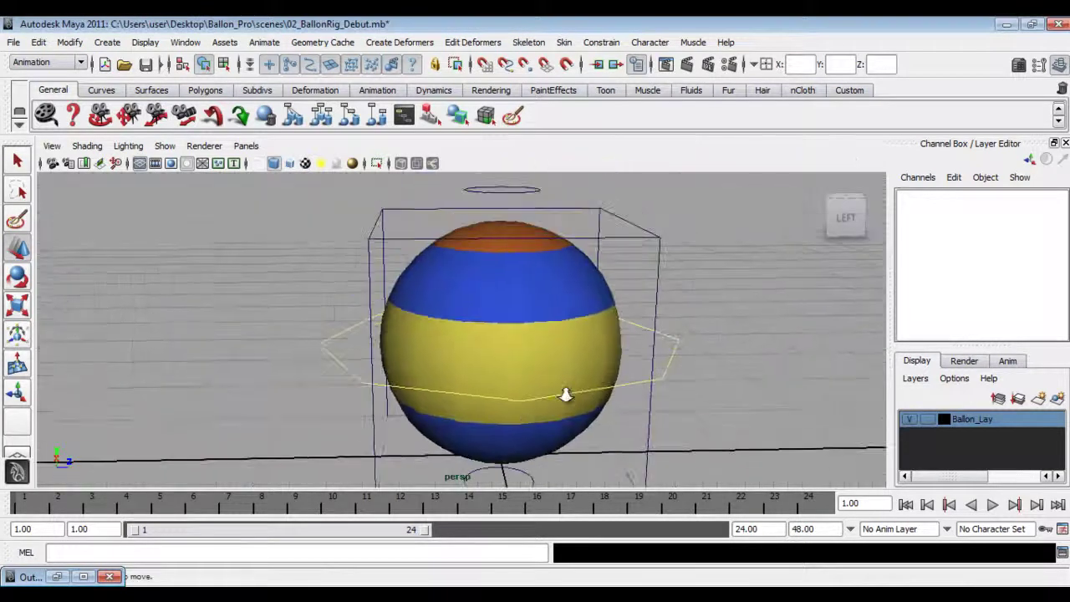
right_click_drag(568, 397, 473, 299, "alt")
left_click(487, 229)
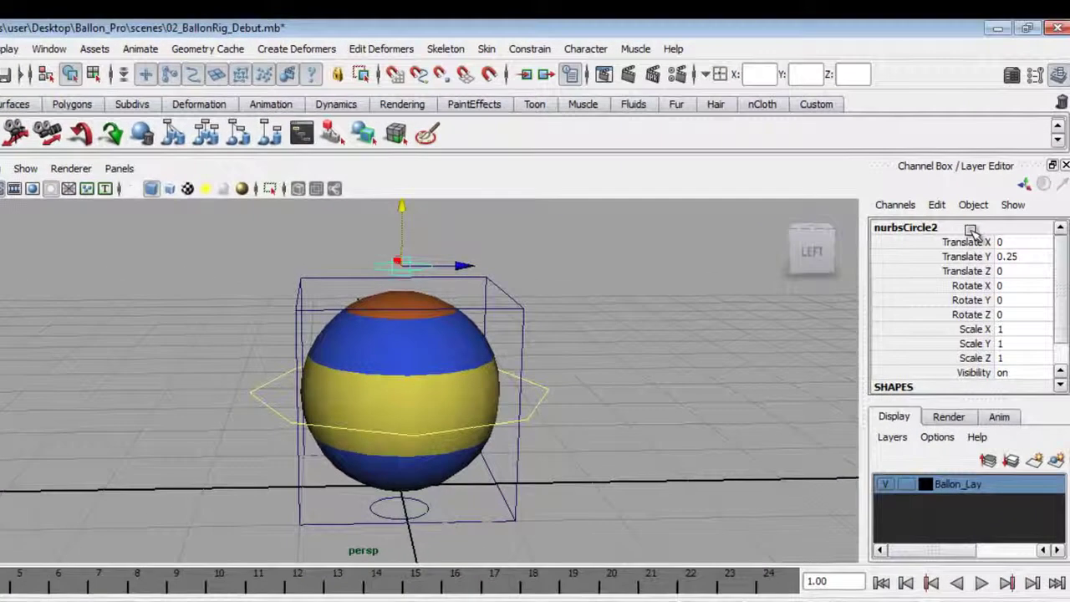
double_click(971, 228)
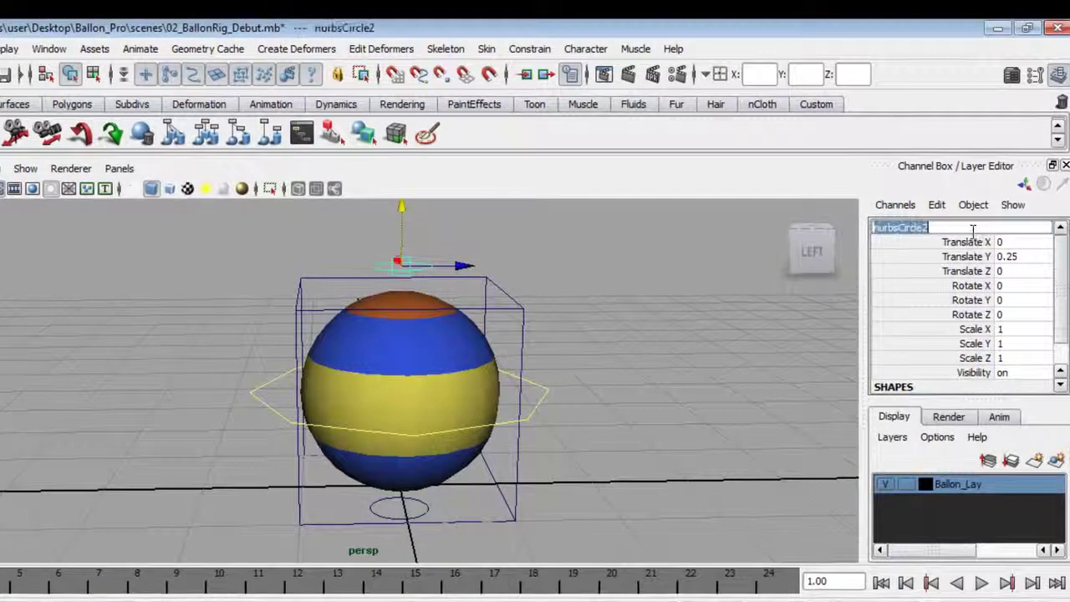
type("SS_Haut")
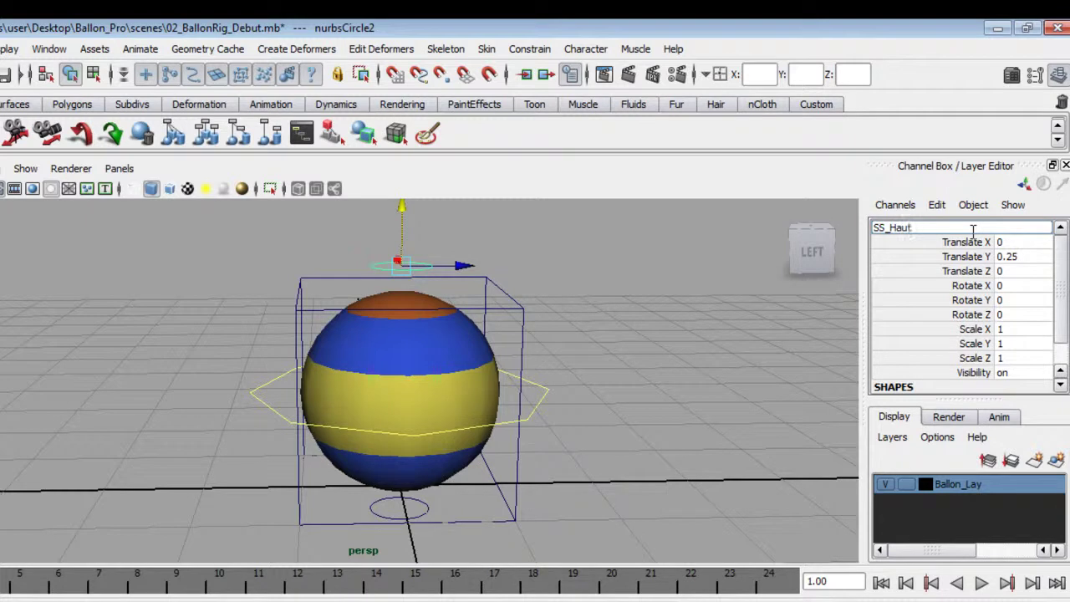
key("Return")
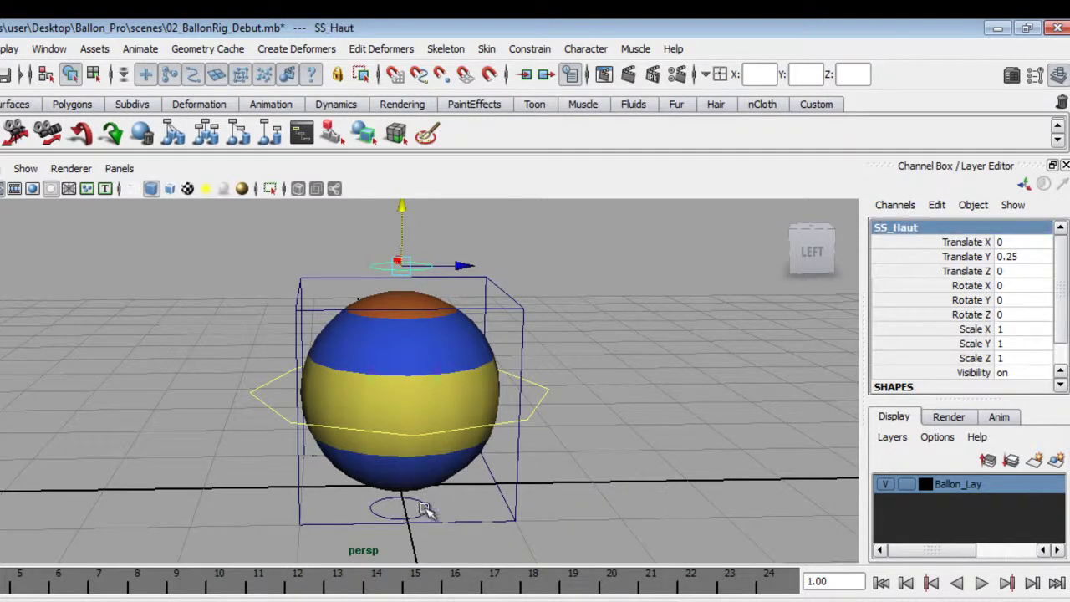
Step: Rename the small circle under the ball to SS_bas and clear the selection
left_click(424, 512)
left_click(945, 227)
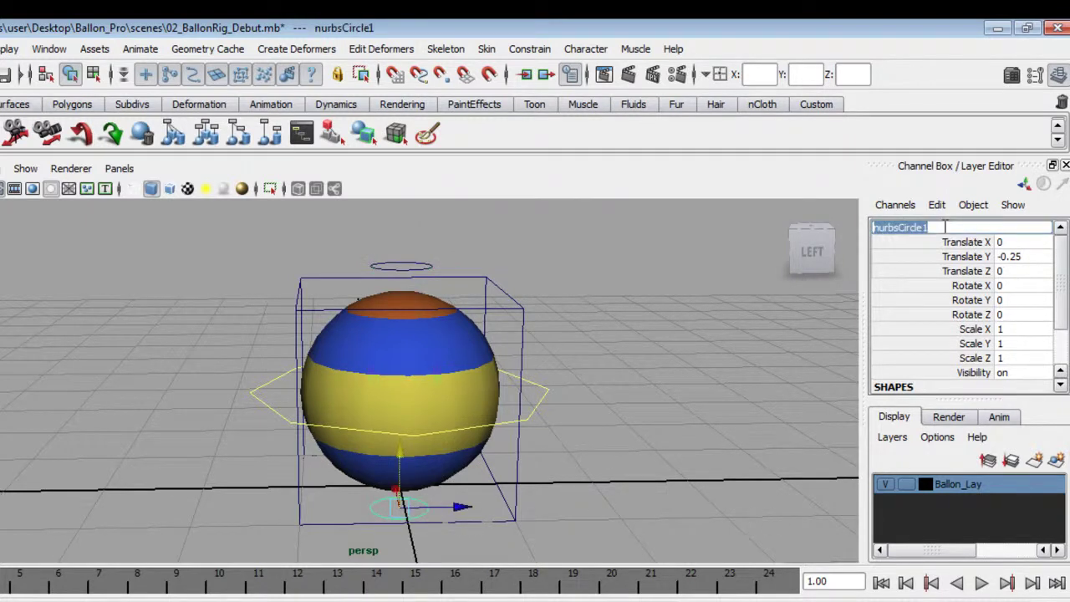
type("SS_bas")
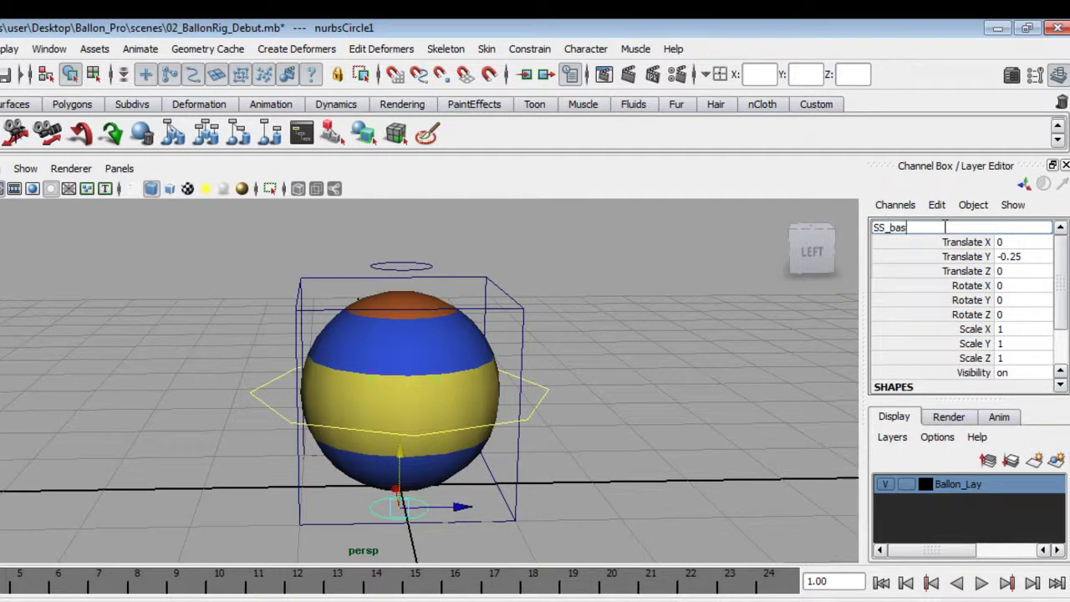
key("Return")
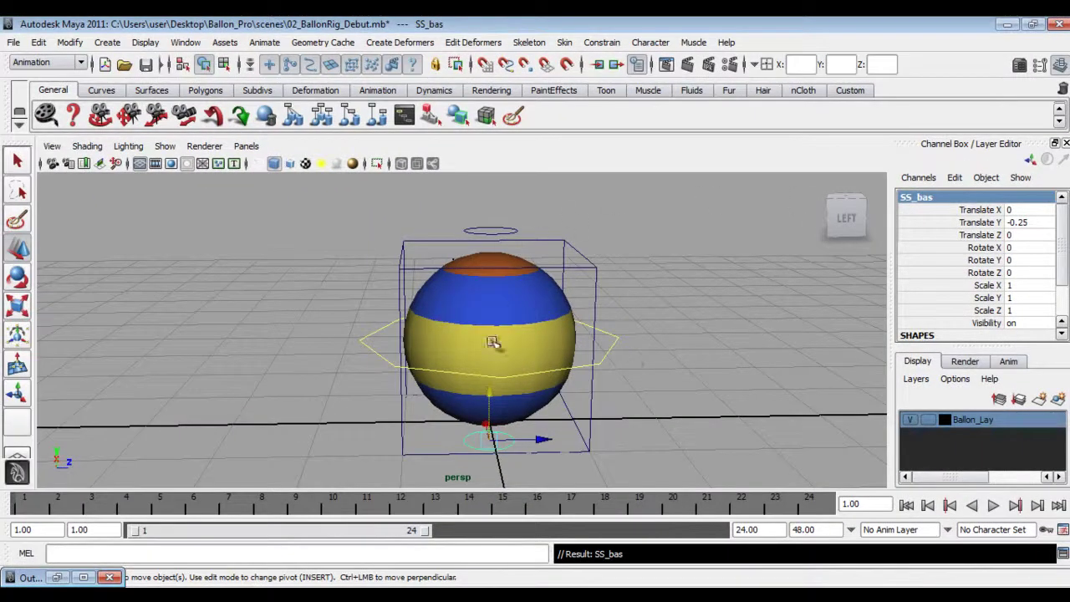
left_click(757, 312)
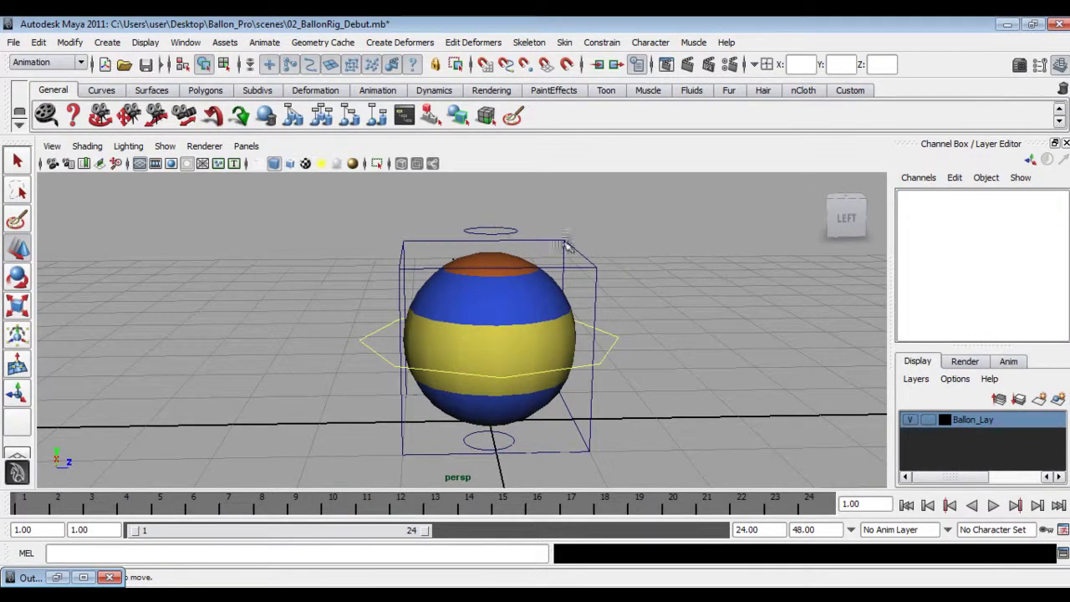
Step: Select both SS_Haut and SS_bas and freeze their transformations
left_click(491, 224)
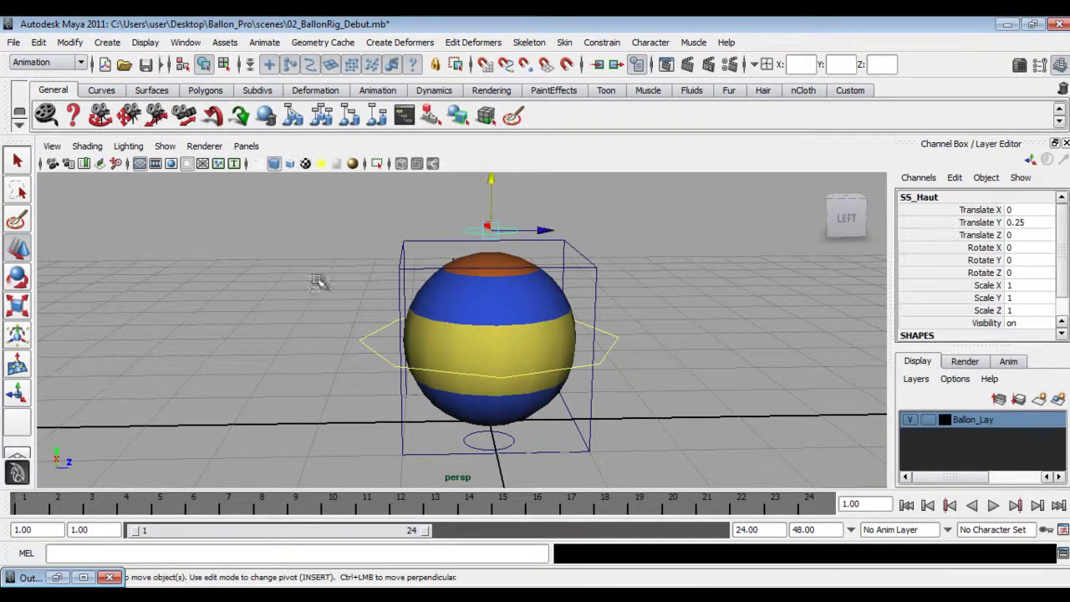
left_click(512, 443)
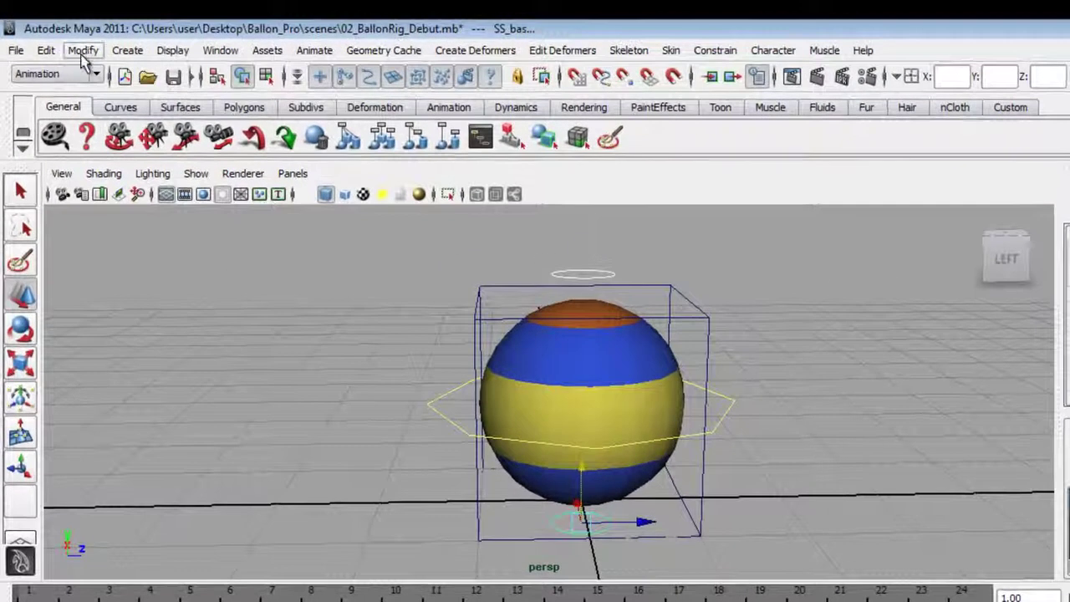
left_click(70, 44)
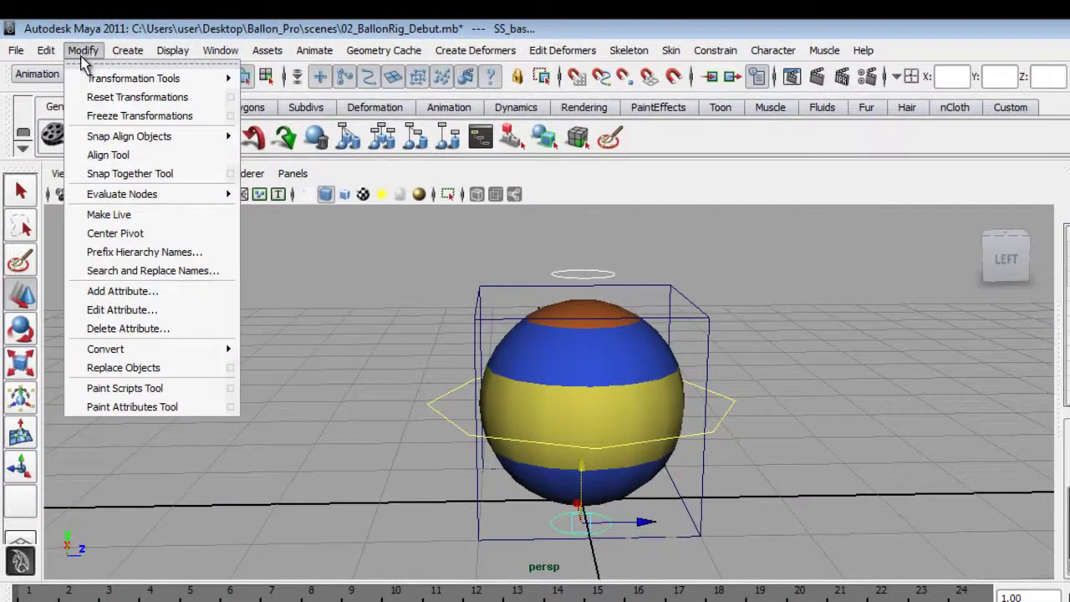
left_click(109, 116)
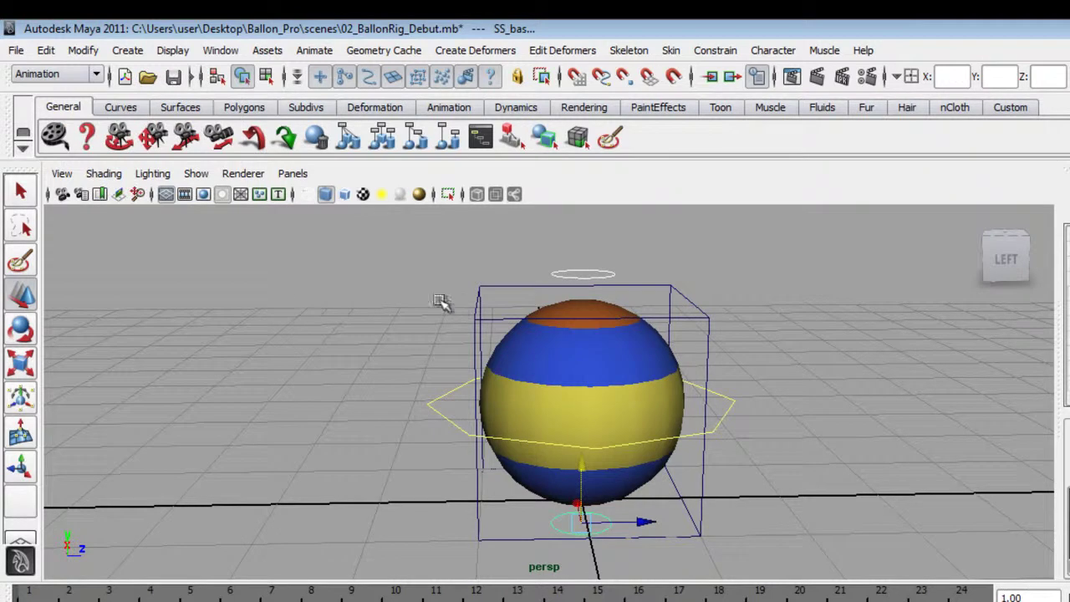
Step: Center the pivots of SS_Haut and SS_bas, delete their construction history, and clear the selection
left_click(83, 50)
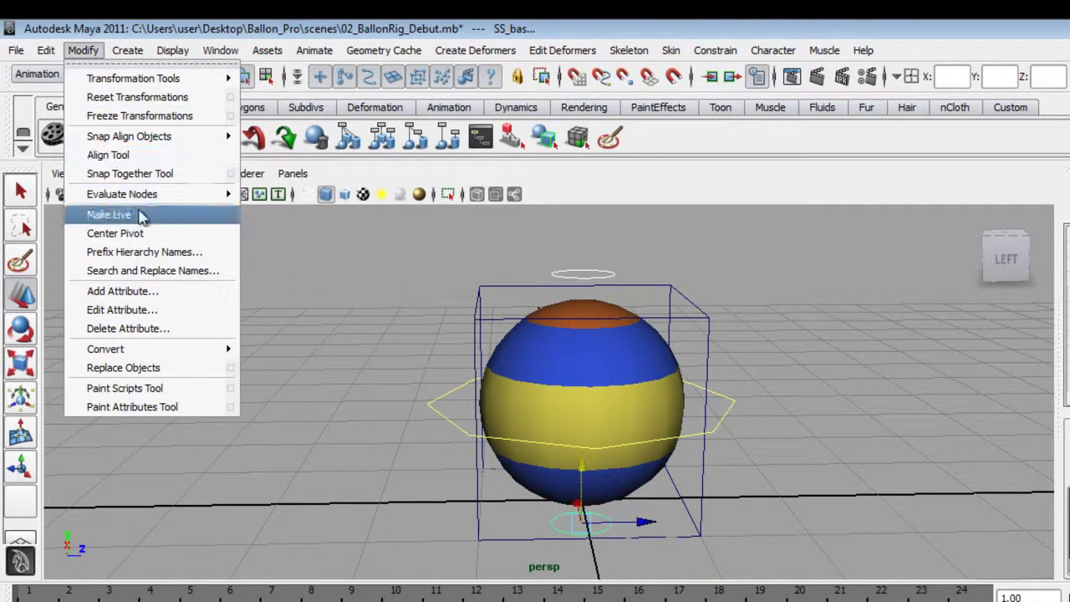
left_click(138, 234)
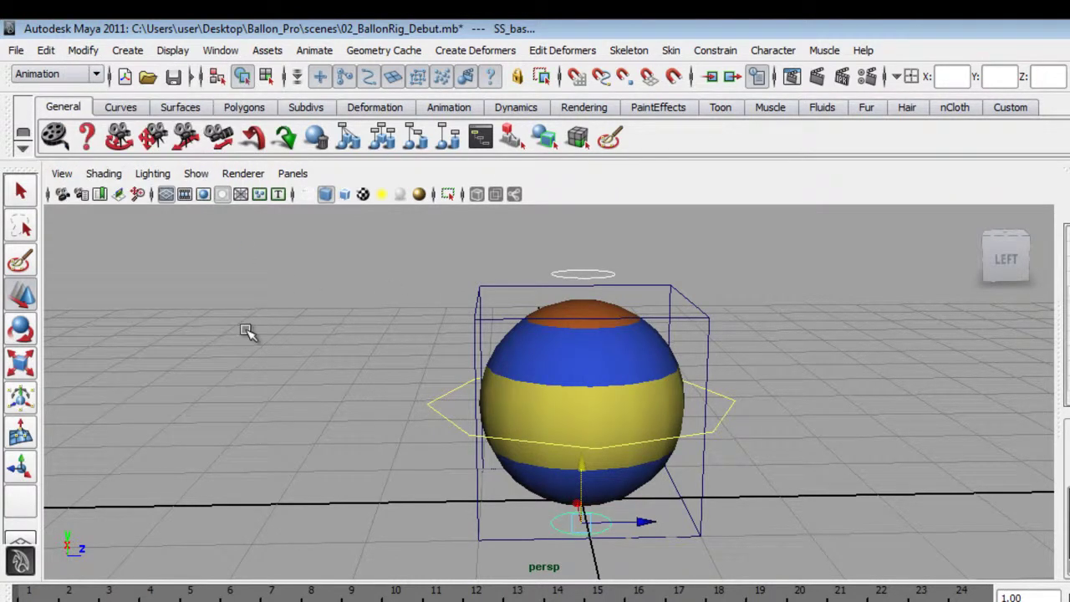
left_click(46, 50)
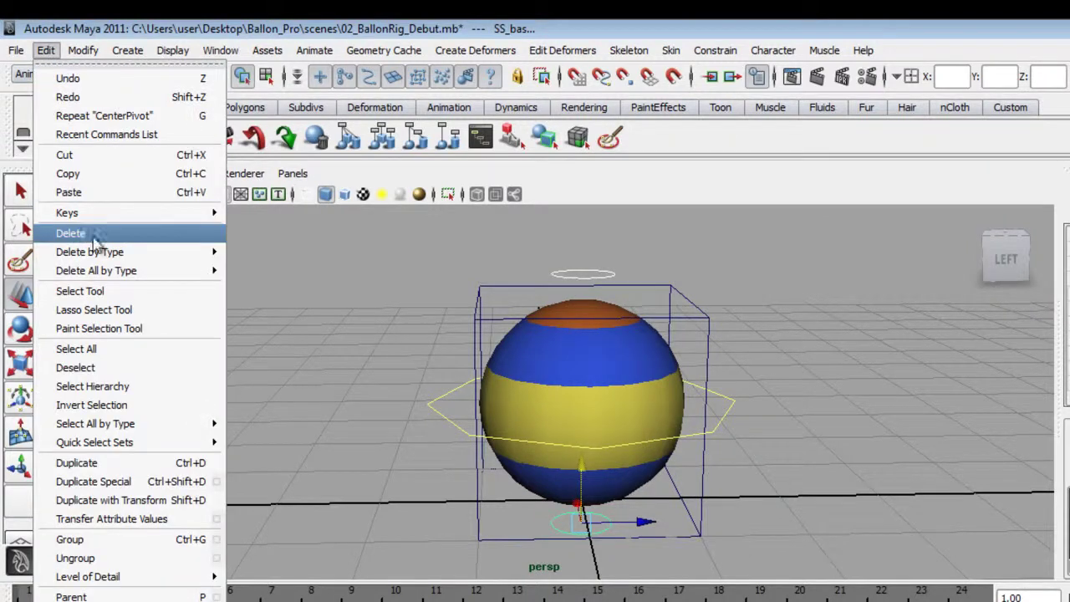
mouse_move(100, 252)
left_click(258, 261)
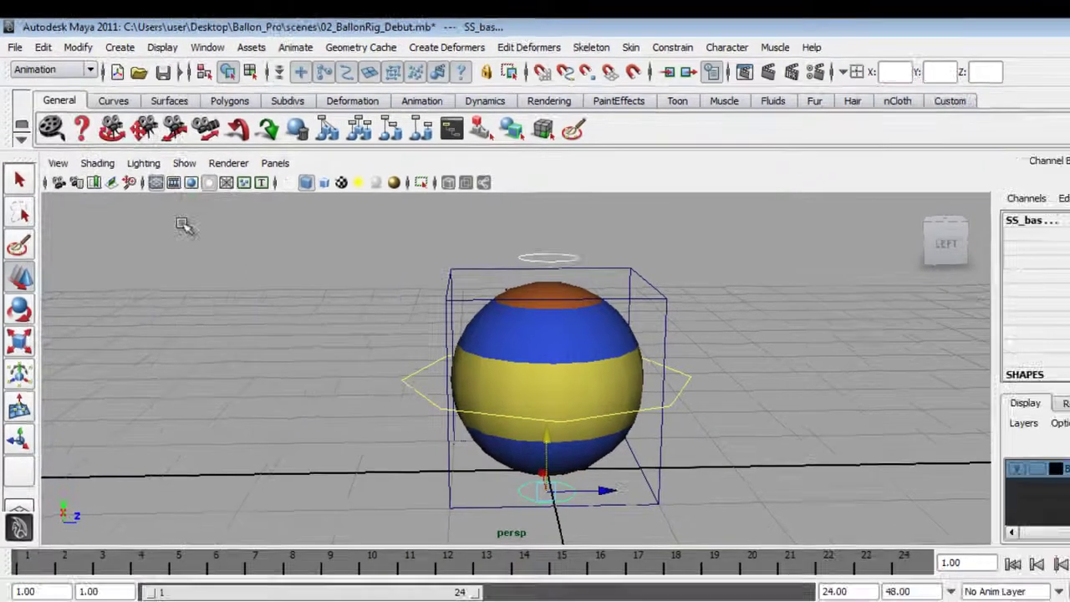
left_click_drag(633, 389, 657, 363, "alt")
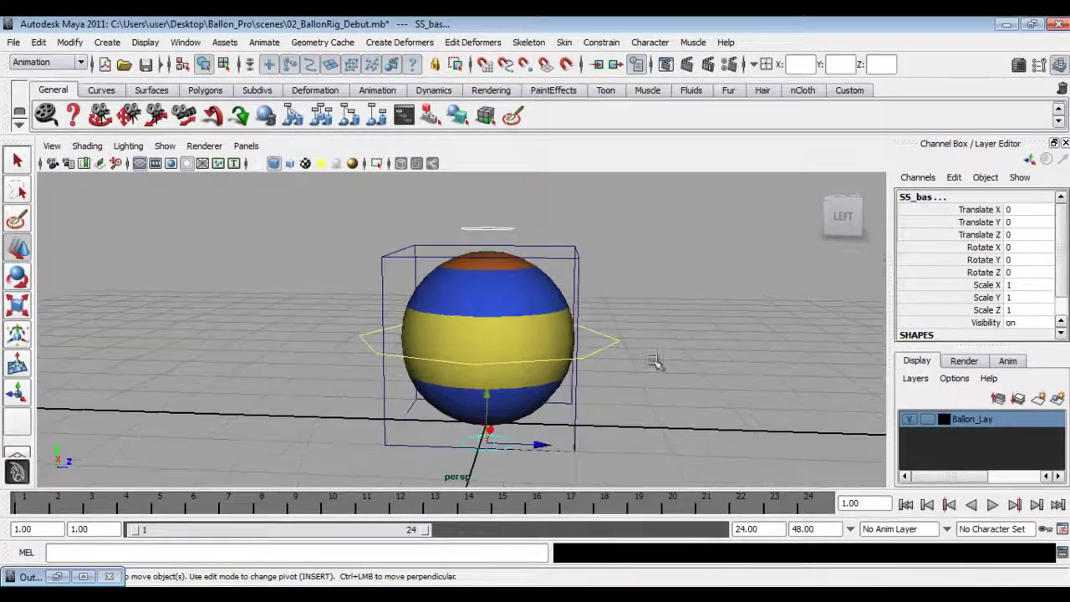
left_click(698, 324)
Step: Enable drawing overrides on the SS_Haut circle's shape and set its override color to red
scroll(576, 324, "down", 2)
left_click_drag(567, 314, 571, 323, "alt")
left_click(498, 247)
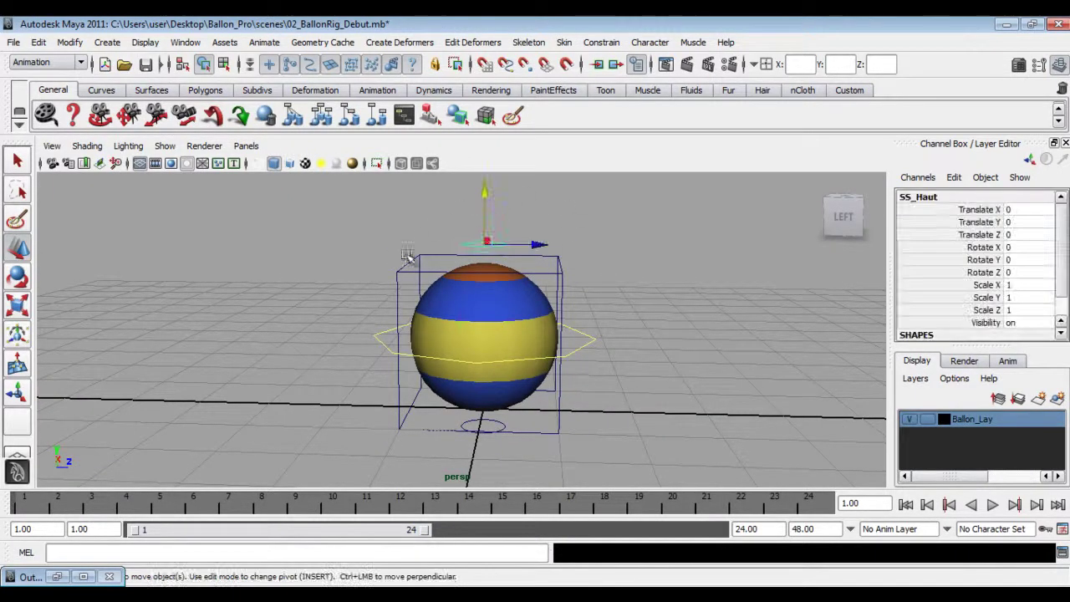
left_click(1019, 66)
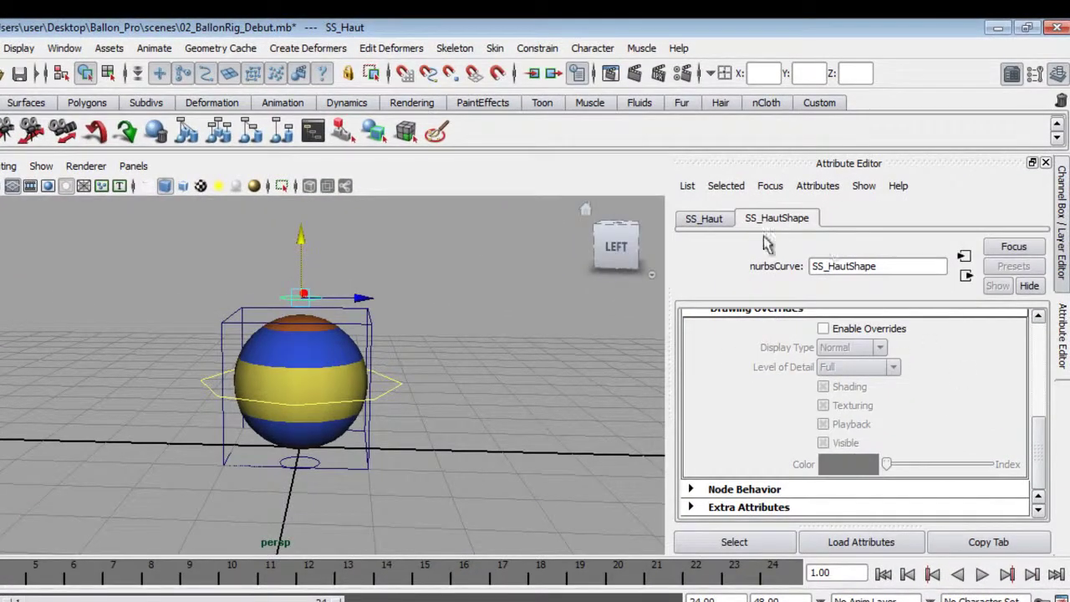
scroll(835, 342, "up", 5)
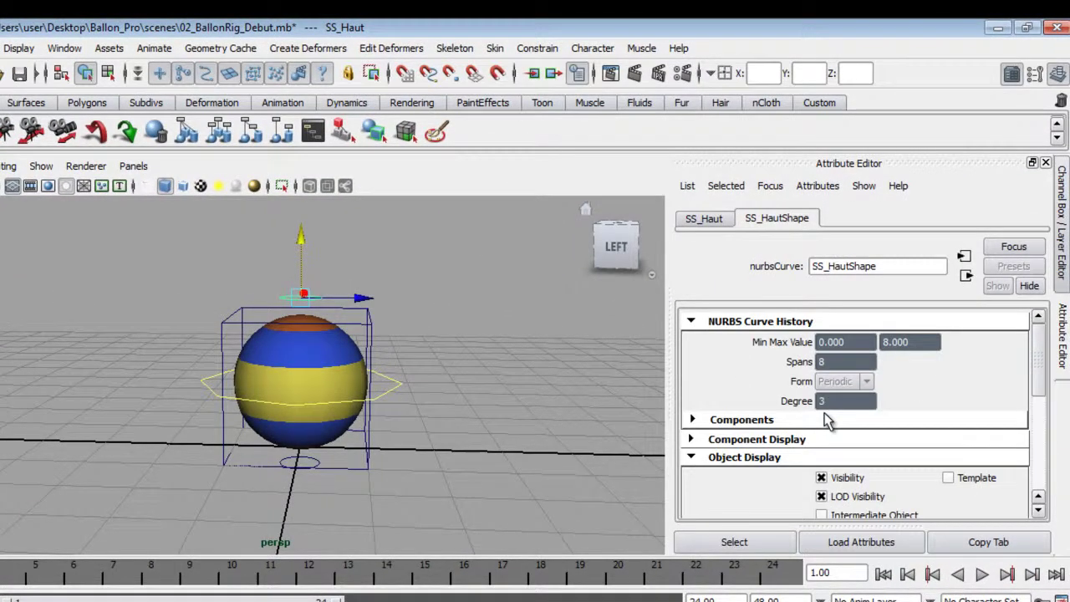
scroll(716, 465, "down", 3)
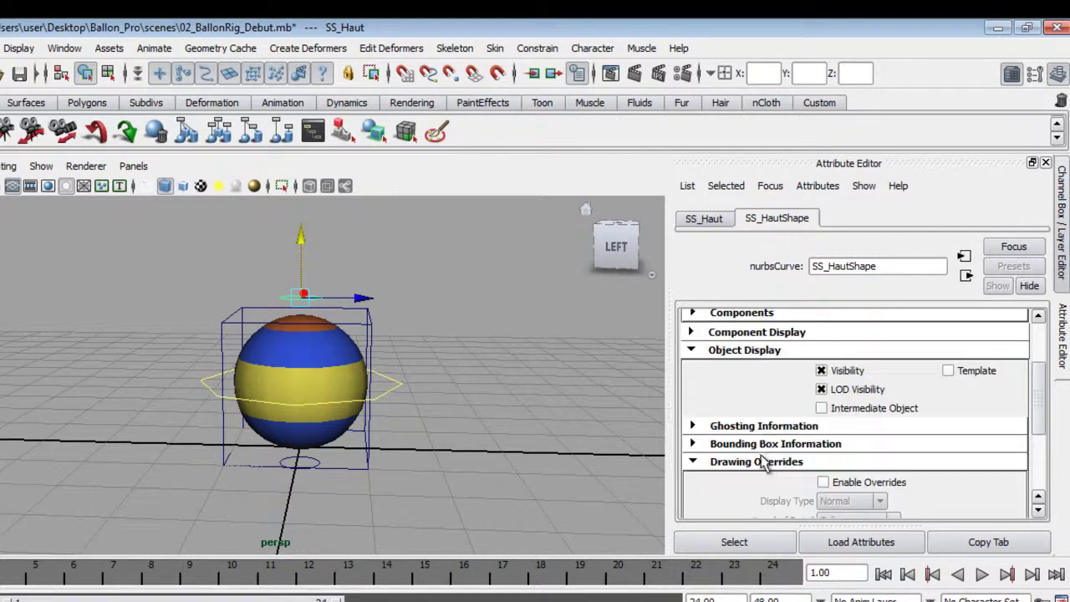
scroll(790, 473, "down", 2)
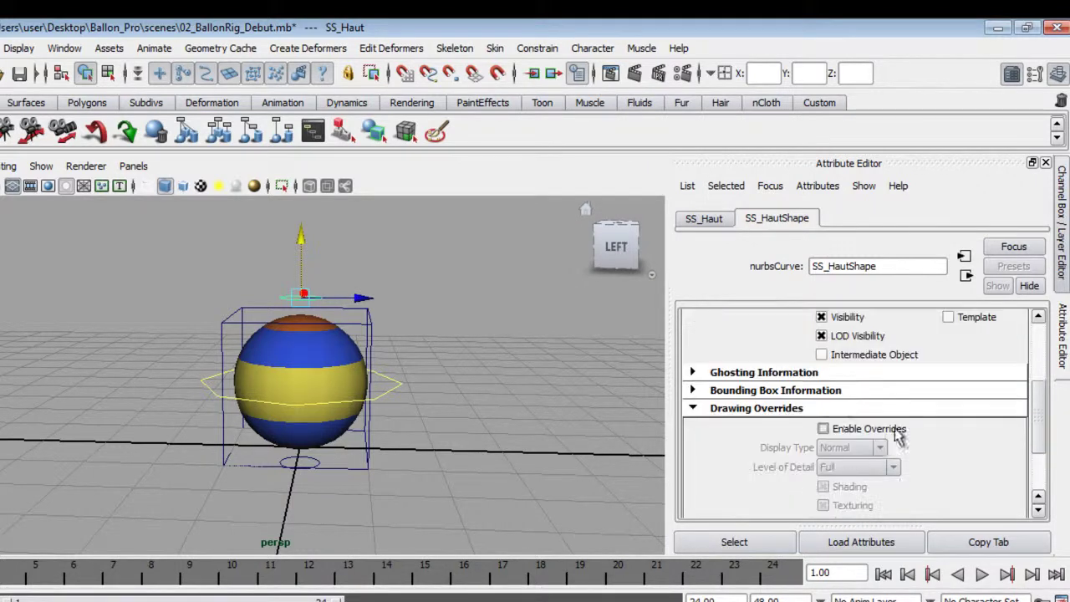
left_click(823, 429)
scroll(849, 431, "down", 3)
left_click_drag(889, 466, 929, 465)
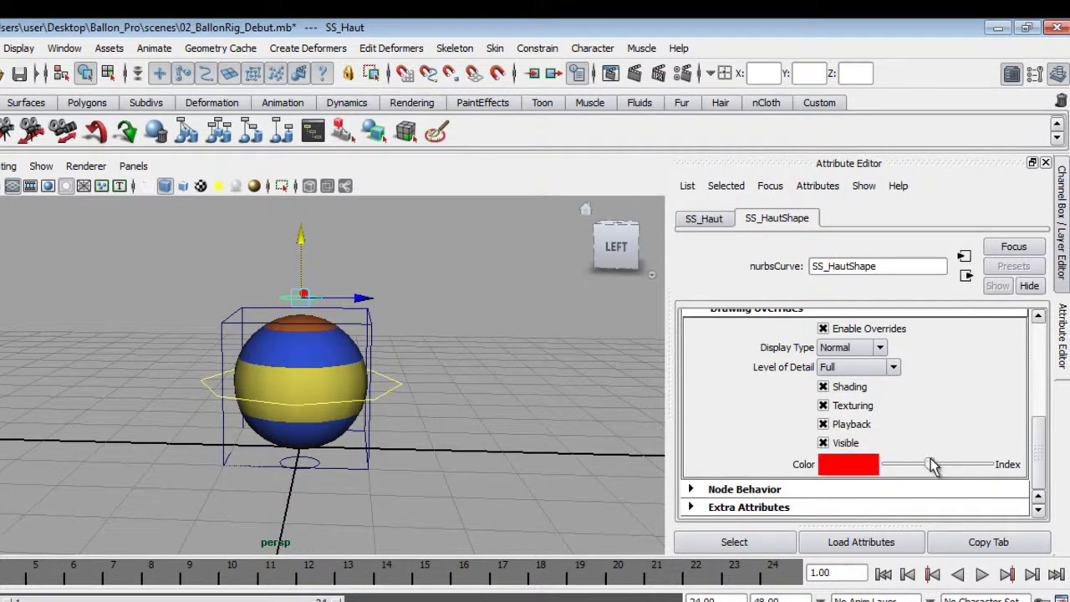
left_click(527, 451)
Step: Enable drawing overrides on the SS_bas circle's shape with a blue color, and return to the object's channel values
scroll(306, 406, "up", 2)
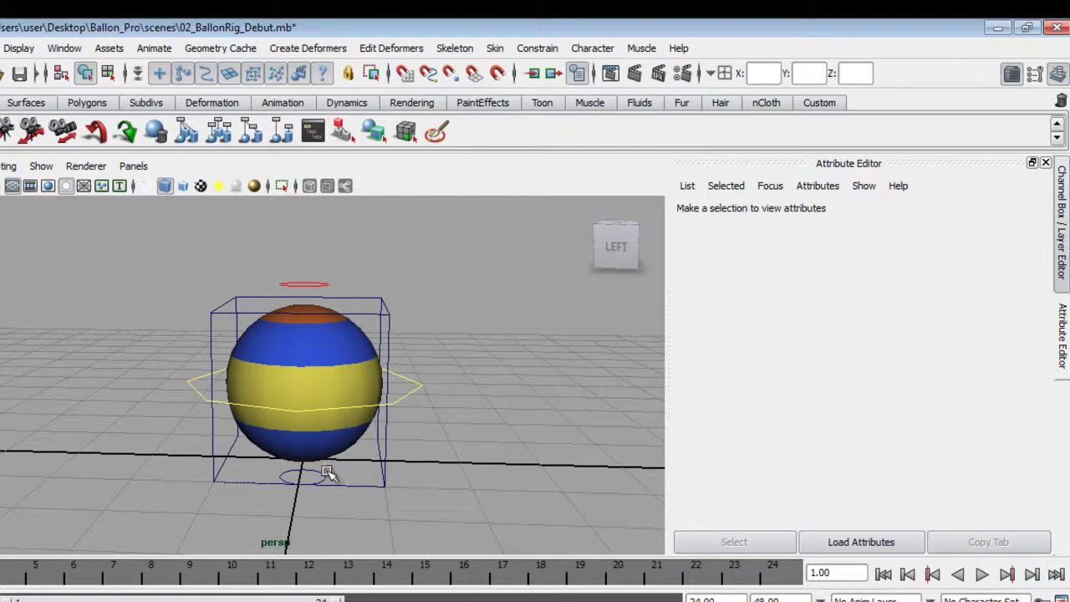
left_click(311, 474)
left_click(823, 354)
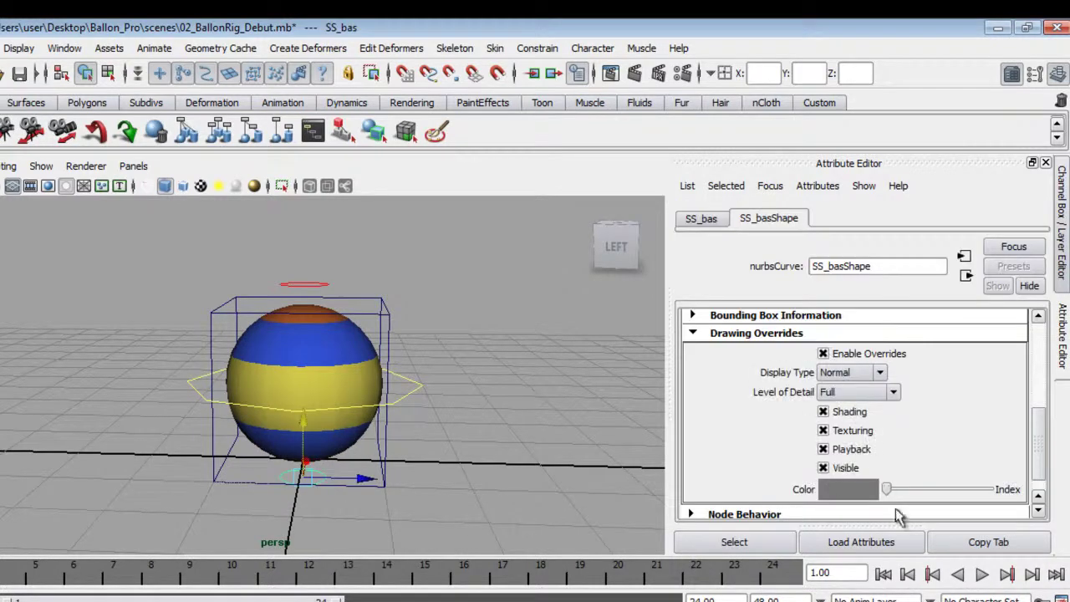
left_click_drag(889, 492, 911, 494)
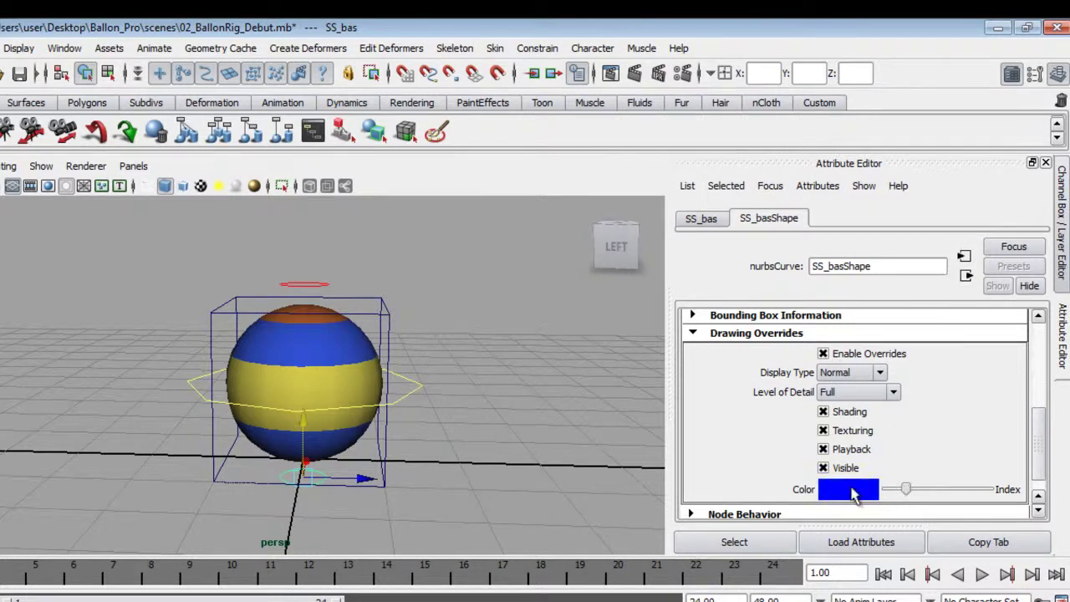
left_click(543, 491)
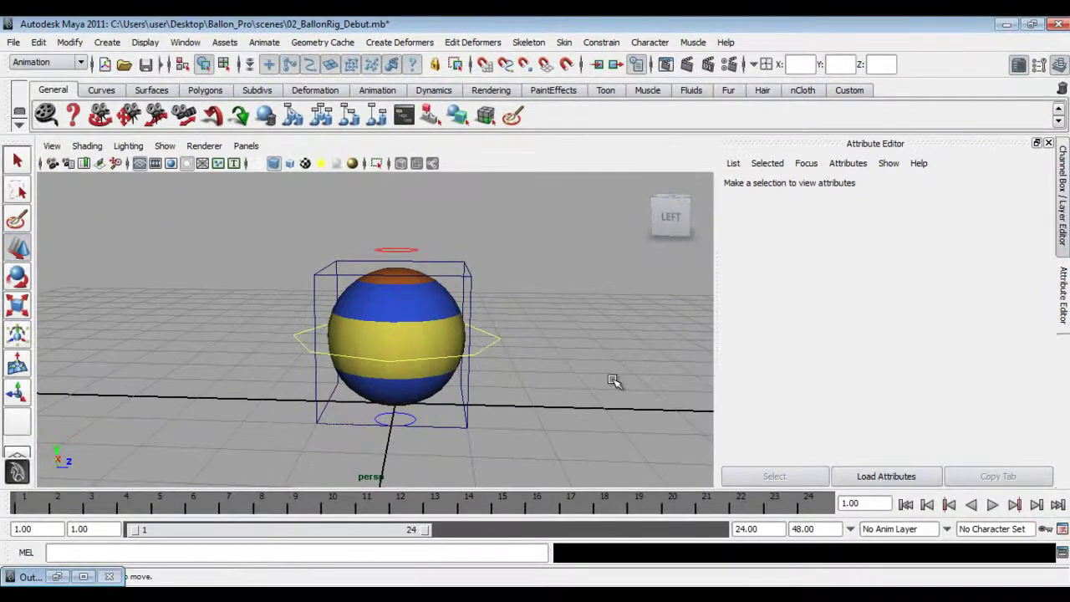
left_click(1062, 167)
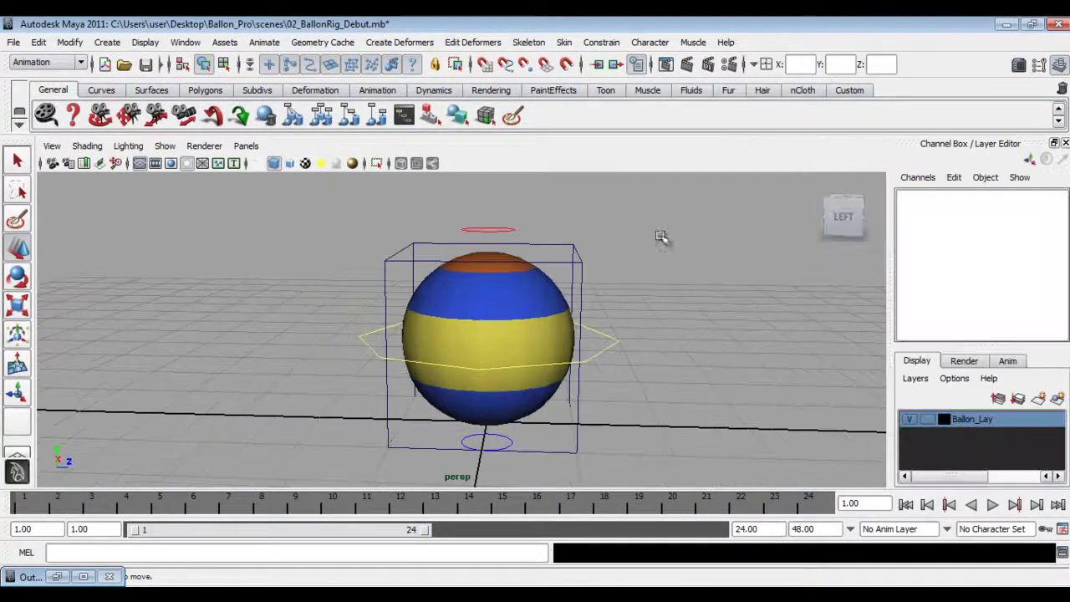
Step: Switch the ball's lattice to component mode and select its four upper points
left_click(567, 244)
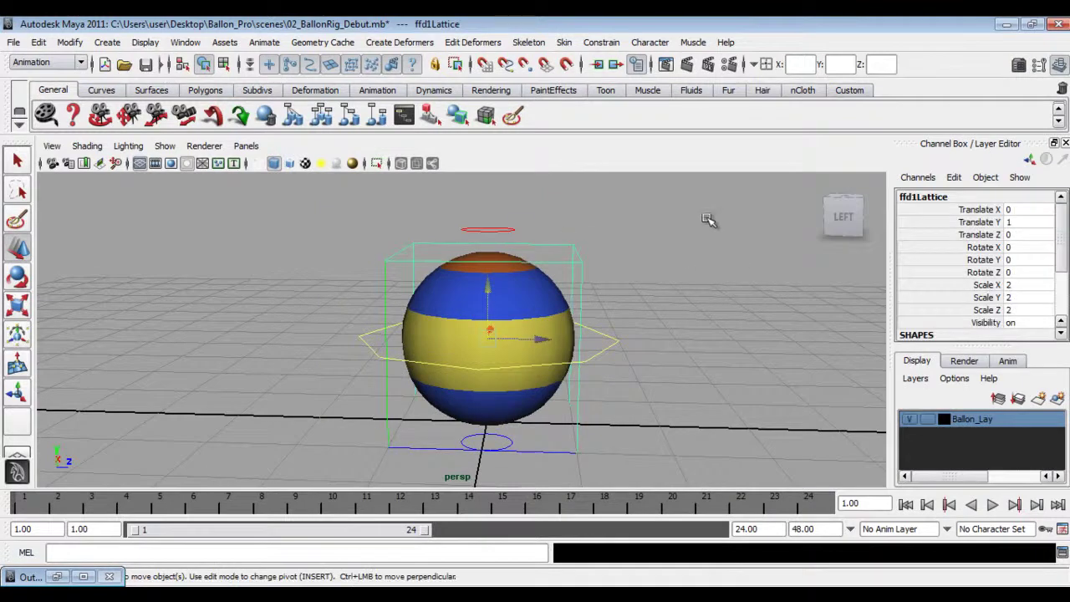
key("F8")
left_click_drag(363, 227, 716, 377)
scroll(487, 259, "down", 3)
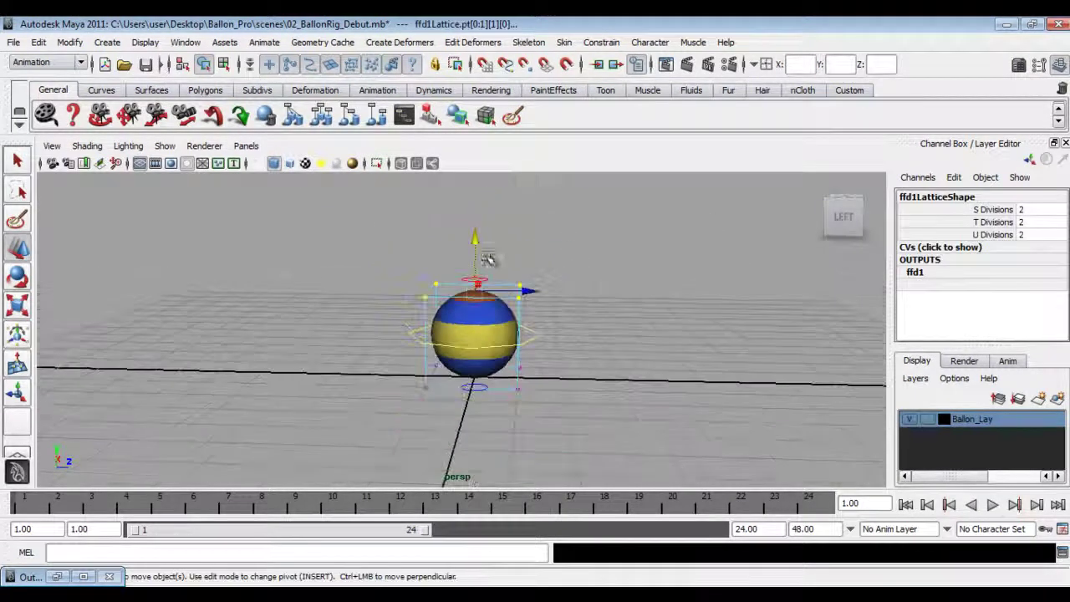
Step: Try squashing the ball by lowering the upper lattice points, and undo the move
left_click_drag(473, 239, 497, 280)
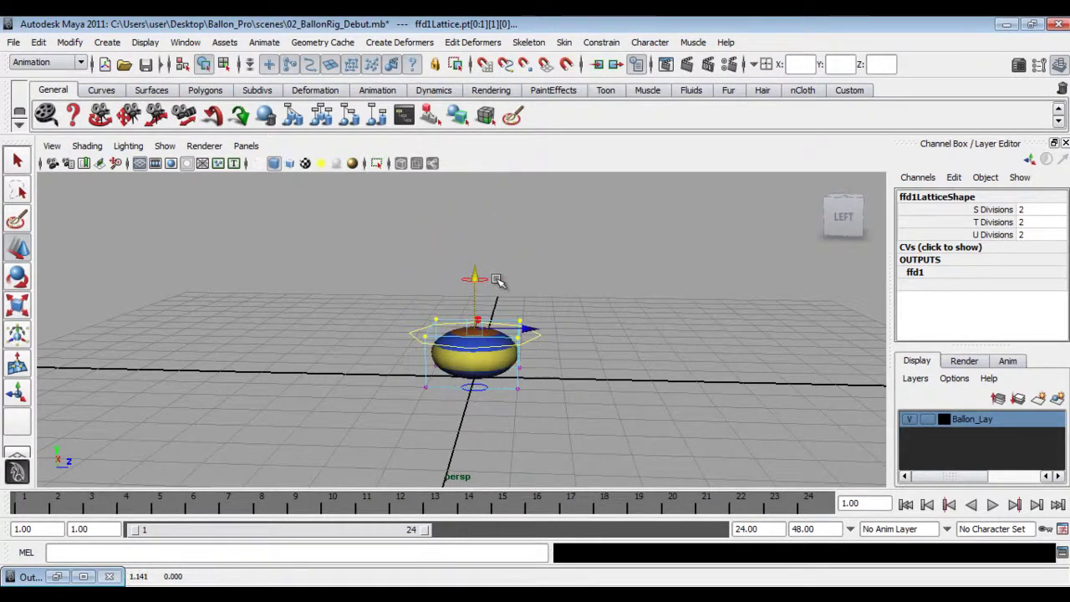
key("ctrl+z")
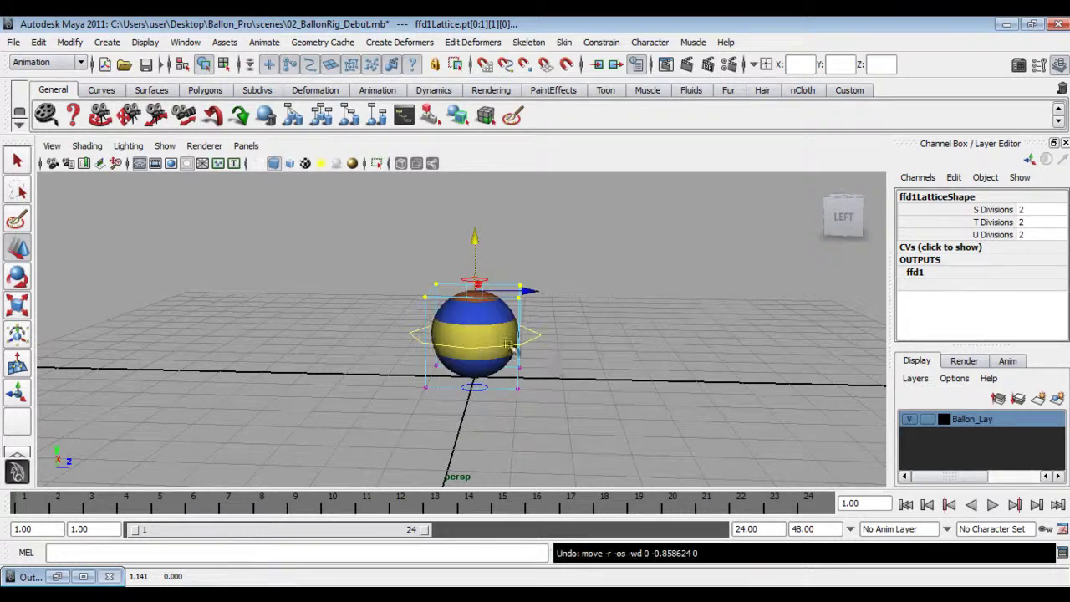
right_click_drag(441, 306, 554, 335, "alt")
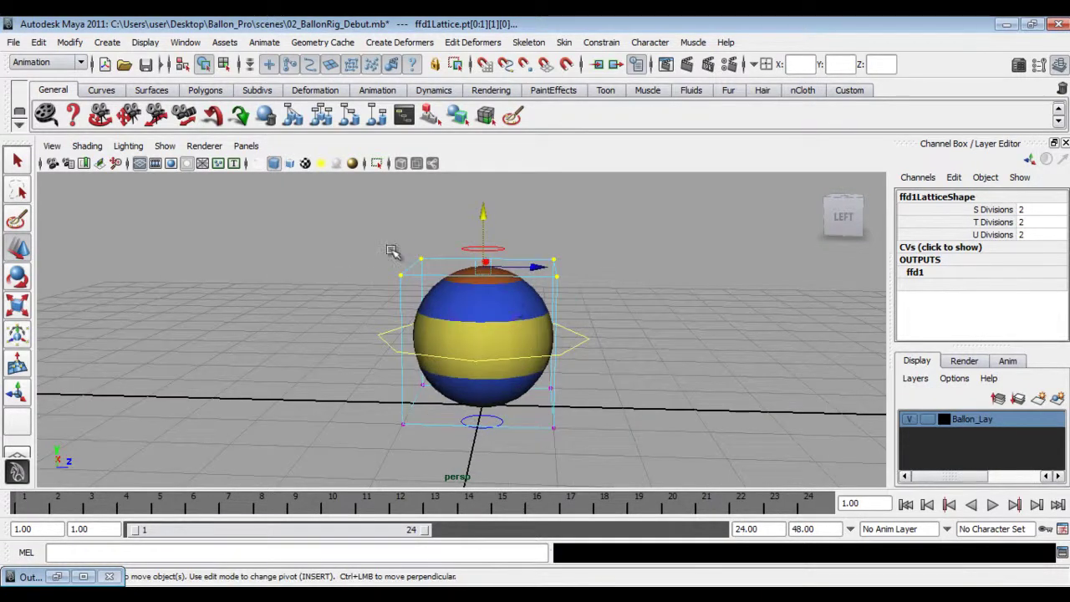
Step: Return the lattice to object mode and identify the lattice, SS_Haut and SS_bas by selecting each in turn
left_click_drag(491, 340, 594, 313, "alt")
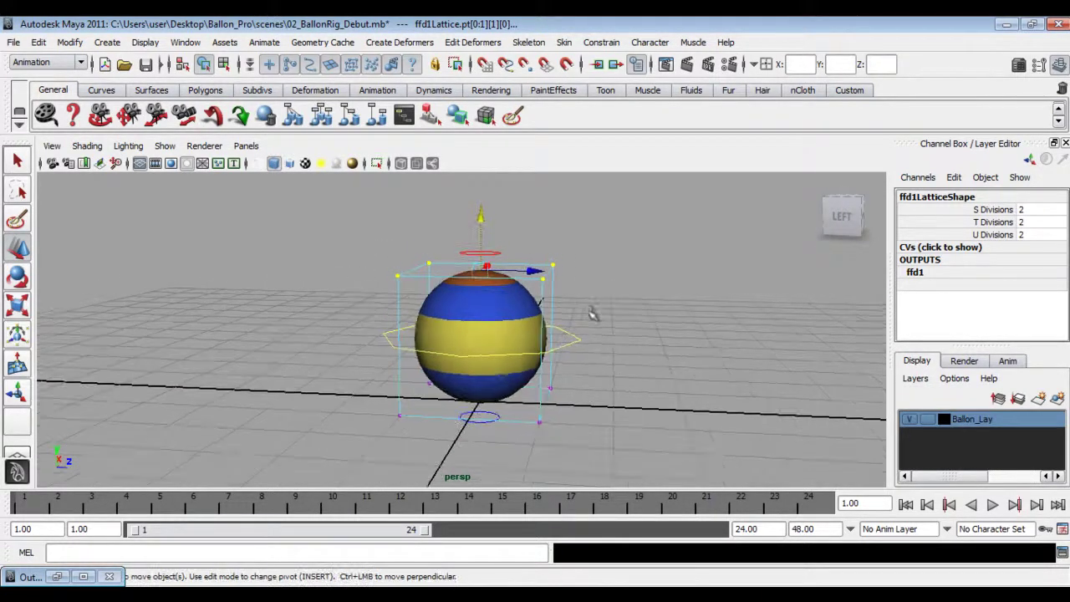
left_click(572, 266)
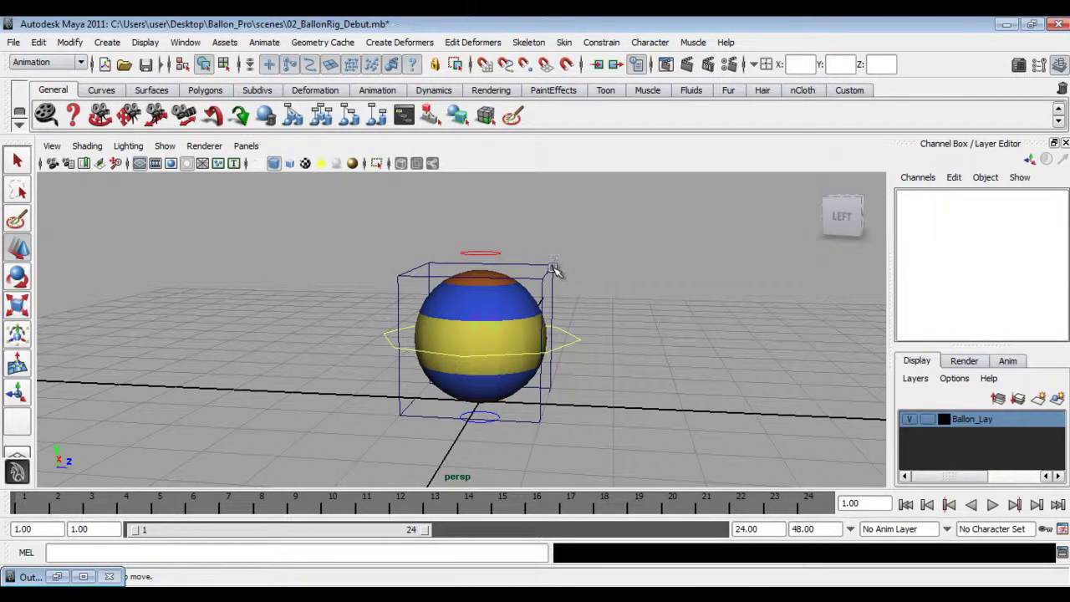
left_click(555, 267)
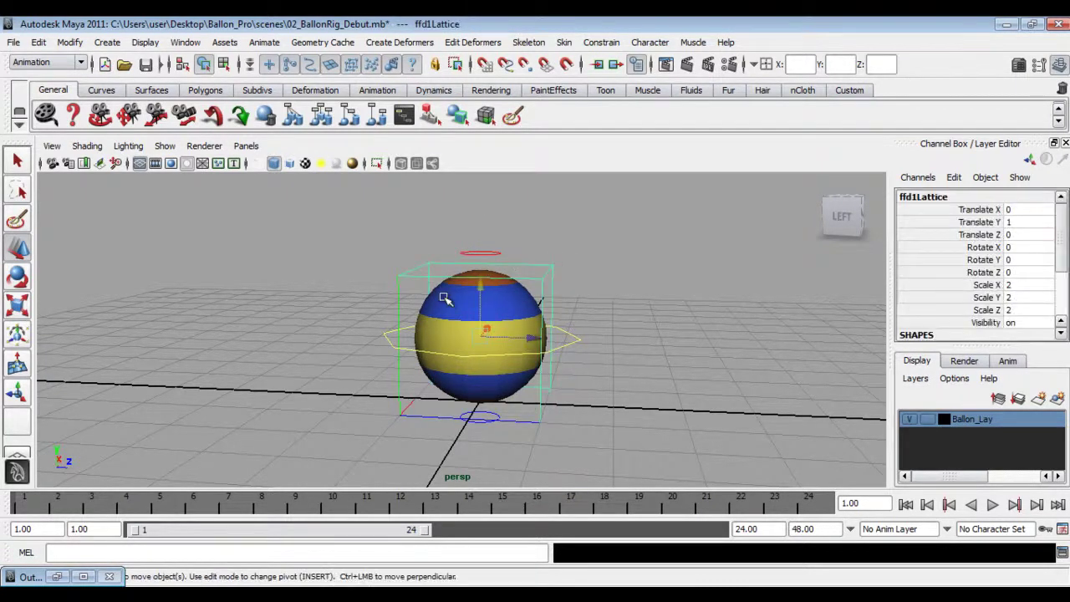
left_click(498, 253)
left_click(490, 389)
left_click(496, 416)
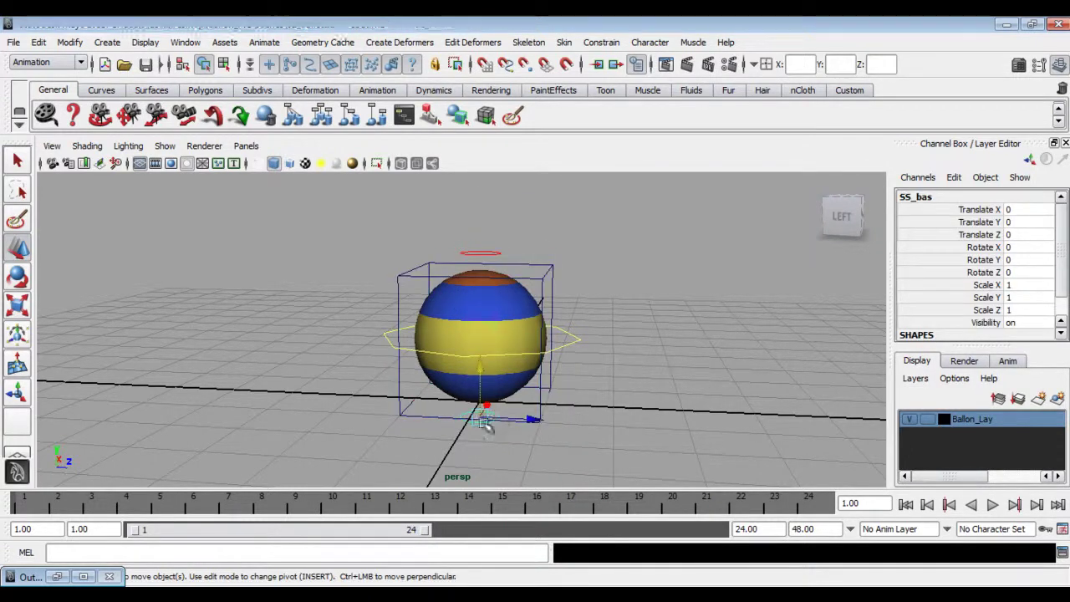
left_click(642, 338)
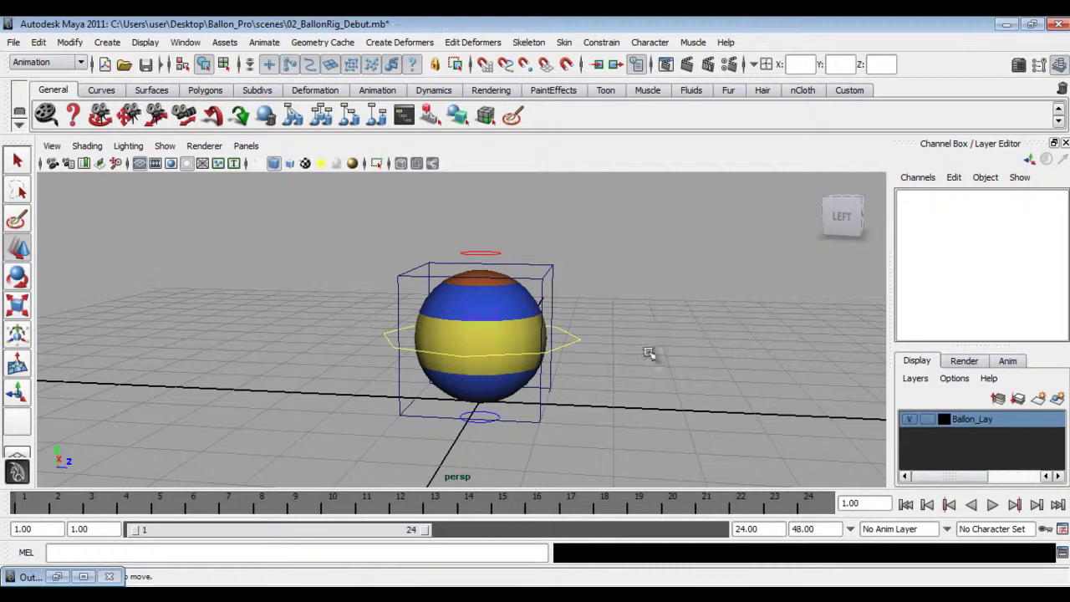
Step: Try raising the SS_Haut circle and lowering the SS_bas circle, undoing each move
left_click(490, 253)
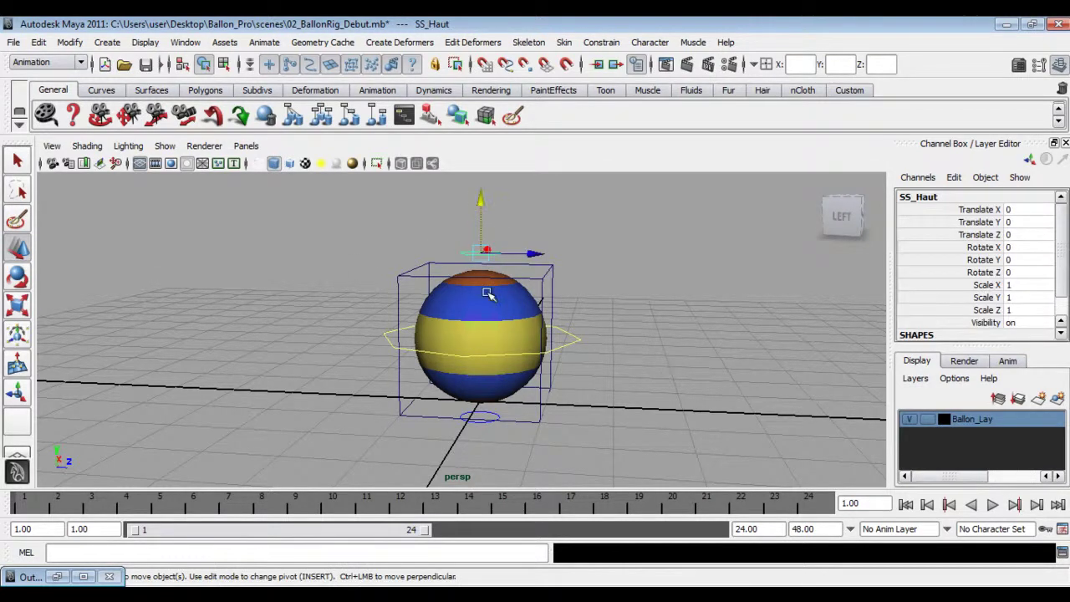
left_click_drag(476, 206, 513, 180)
key("ctrl+z")
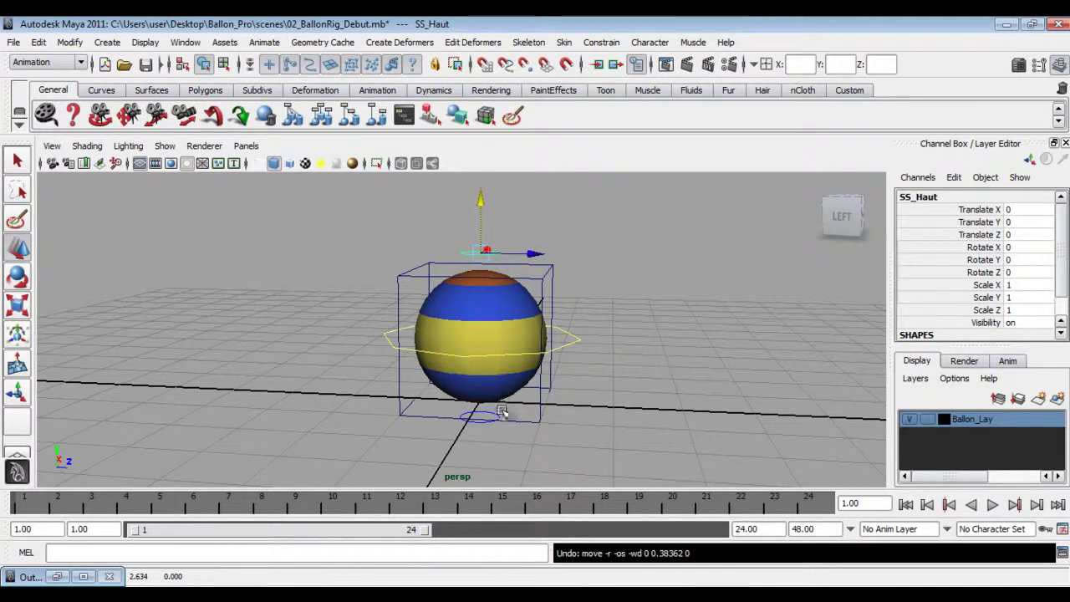
left_click(499, 413)
left_click_drag(486, 373, 483, 431)
key("ctrl+z")
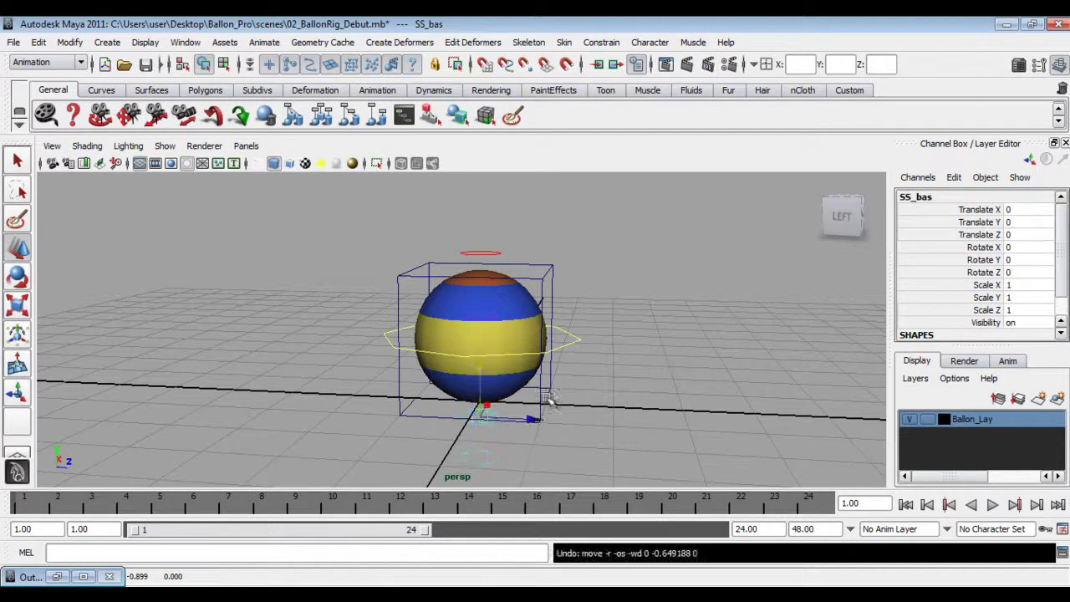
Step: Select the lattice's four upper points in component mode and create a cluster deformer on them
left_click_drag(552, 376, 544, 323, "alt")
left_click(546, 324)
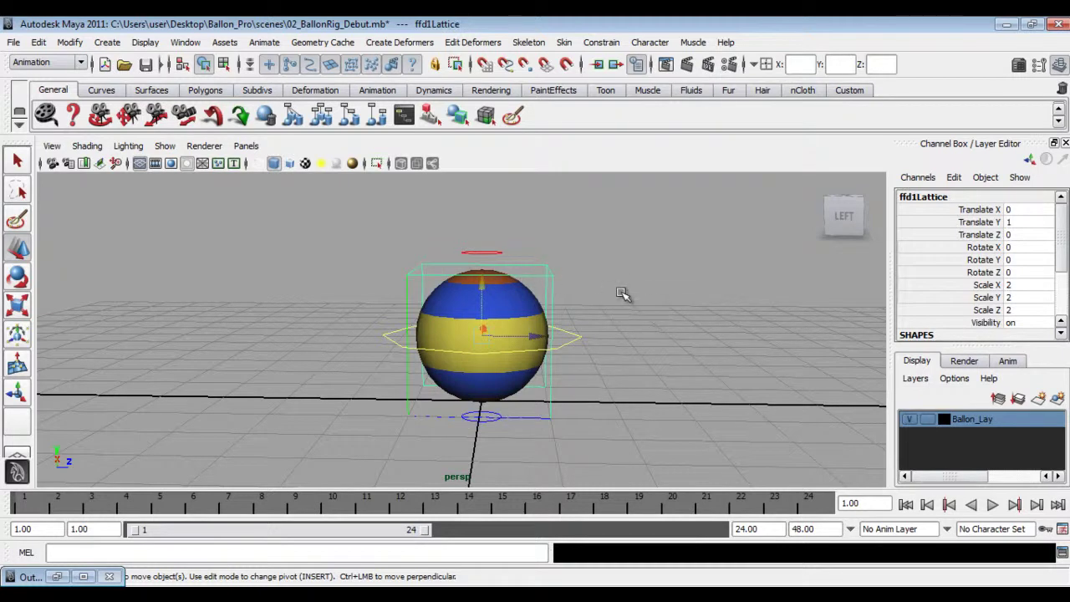
key("F8")
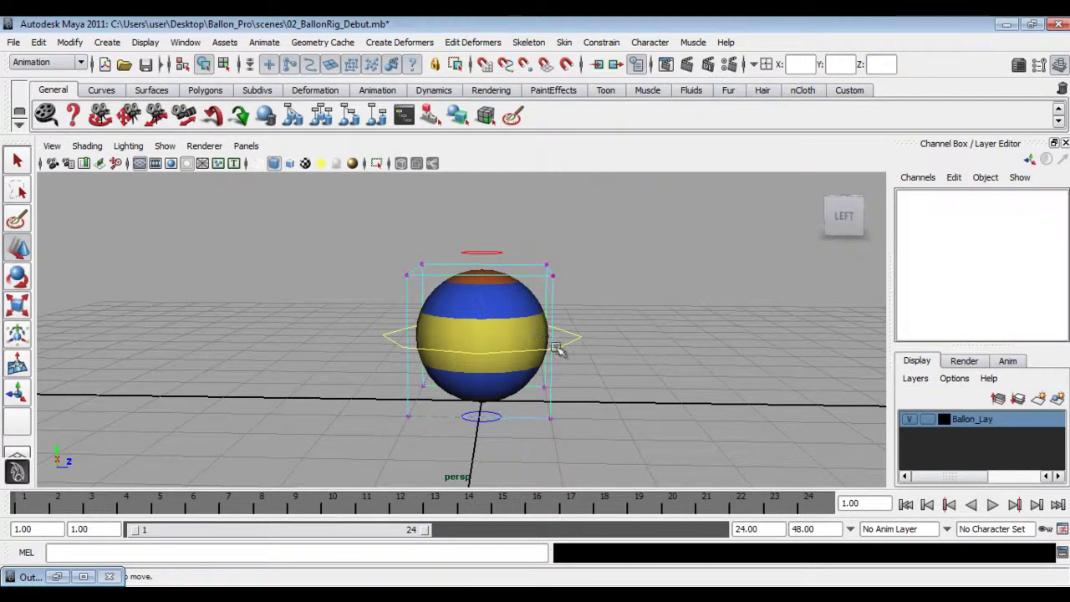
left_click_drag(348, 221, 697, 276)
key("w")
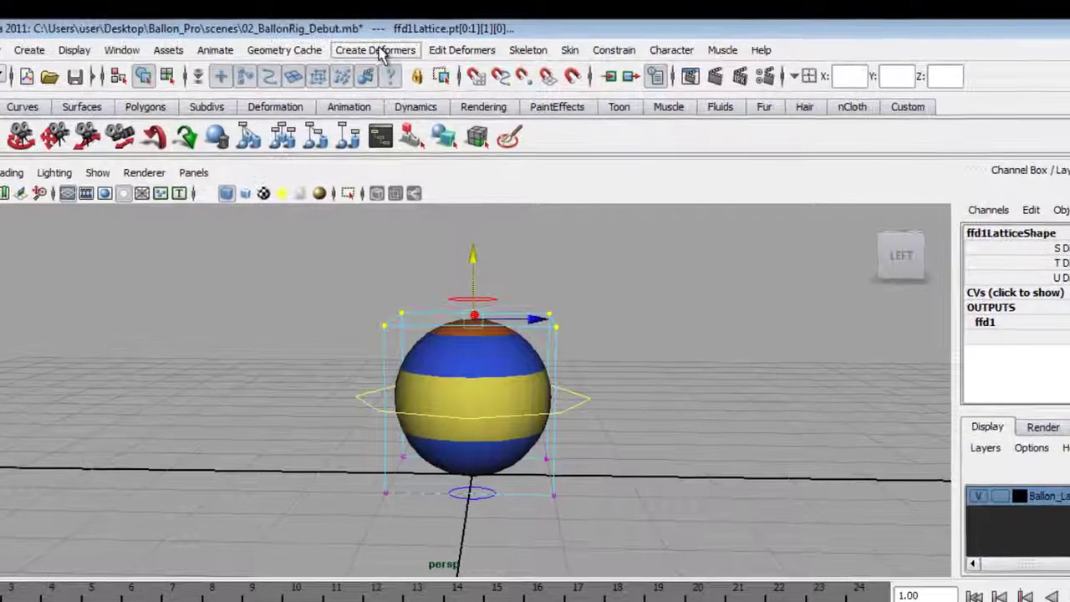
left_click(379, 52)
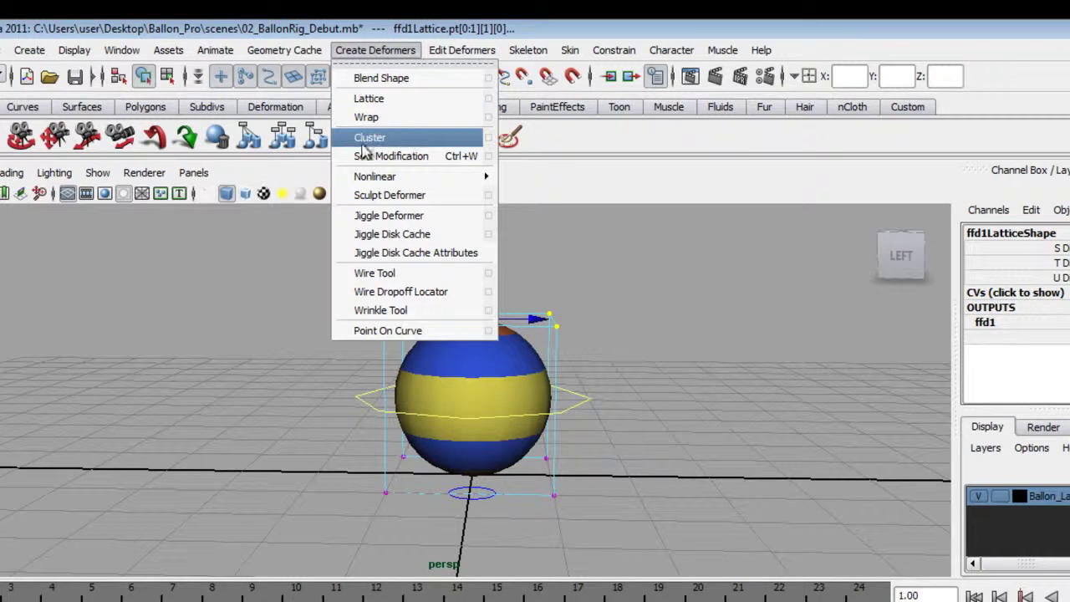
left_click(393, 139)
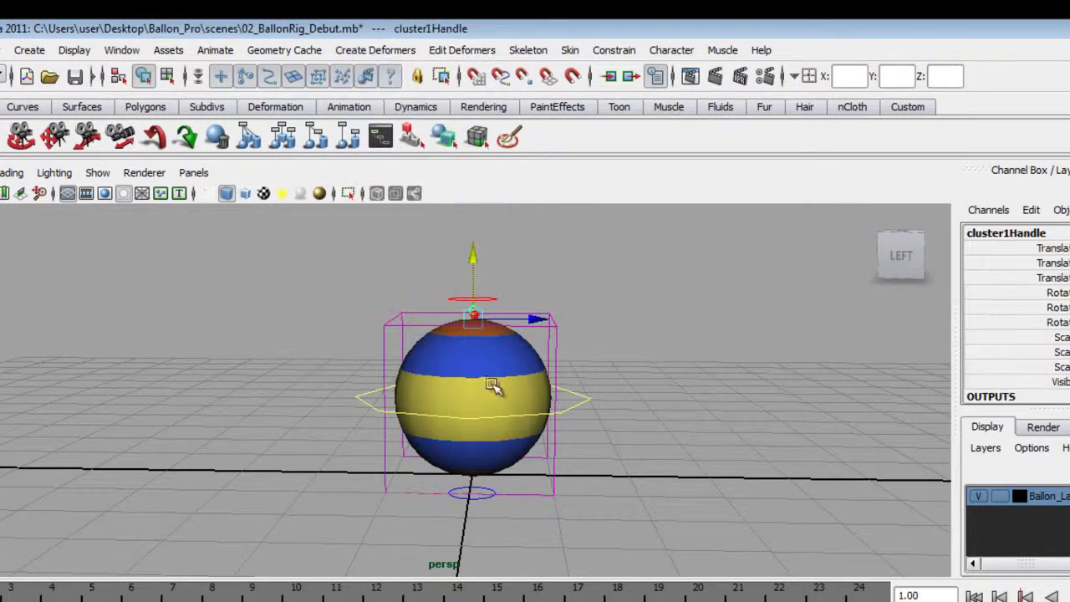
Step: Select the lattice's four lower points in component mode and create a second cluster deformer on them
left_click(535, 364)
key("F8")
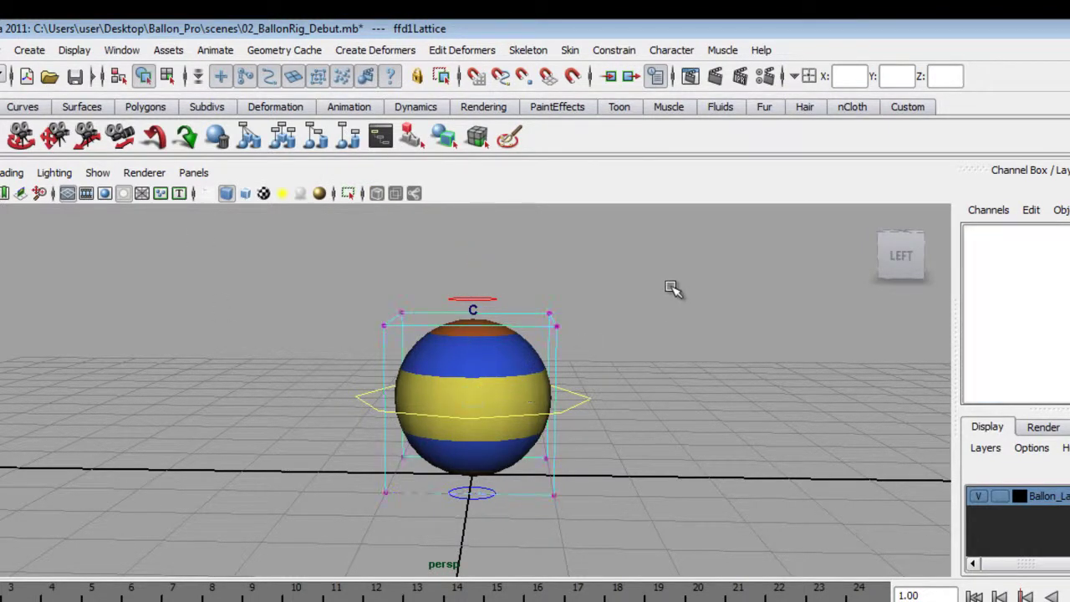
left_click_drag(779, 510, 779, 512)
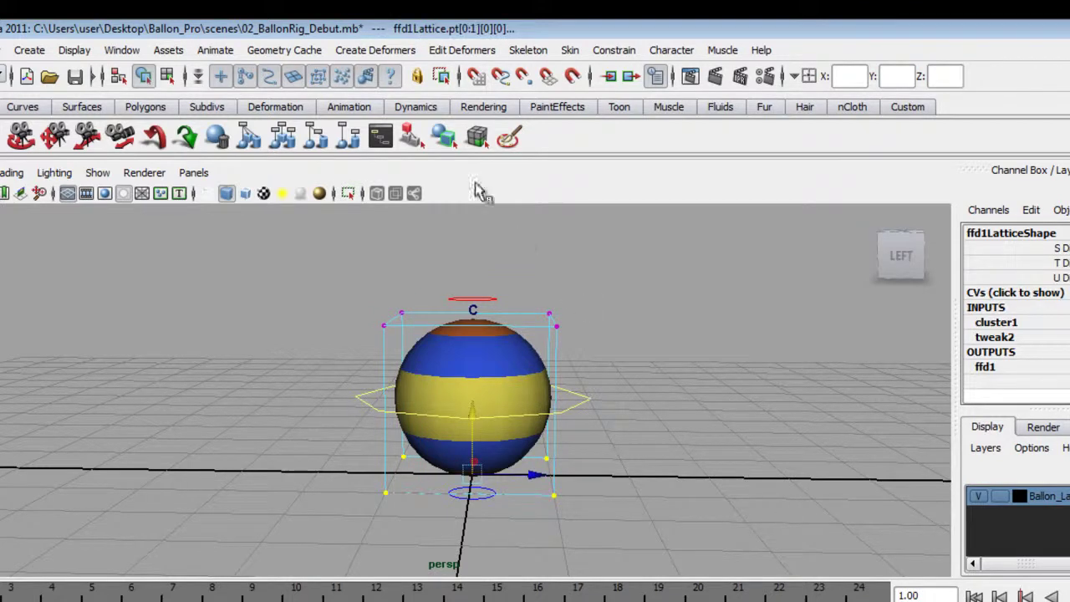
left_click(375, 50)
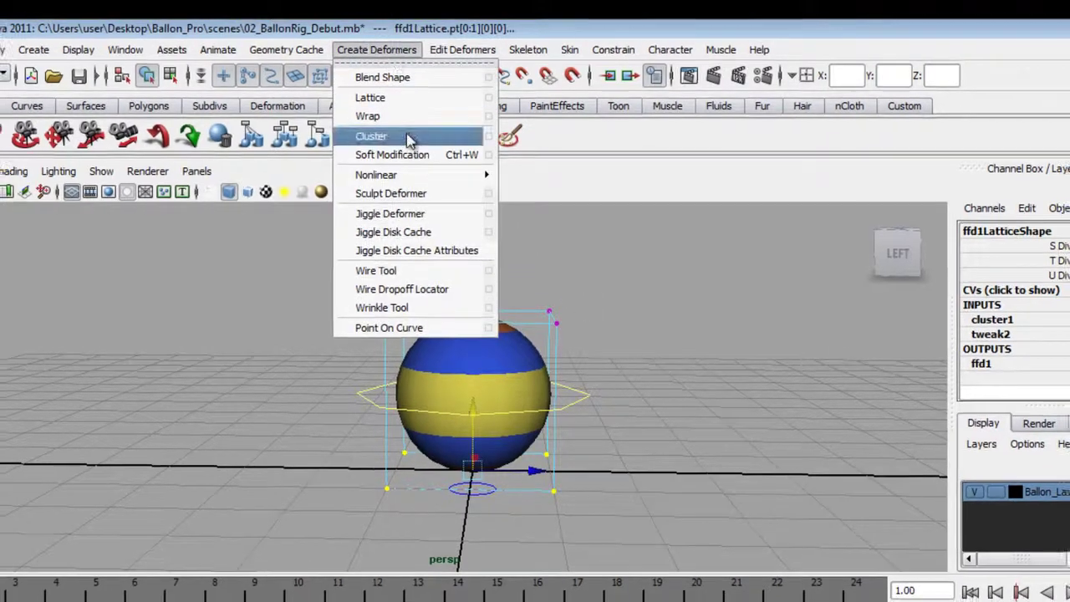
left_click(380, 137)
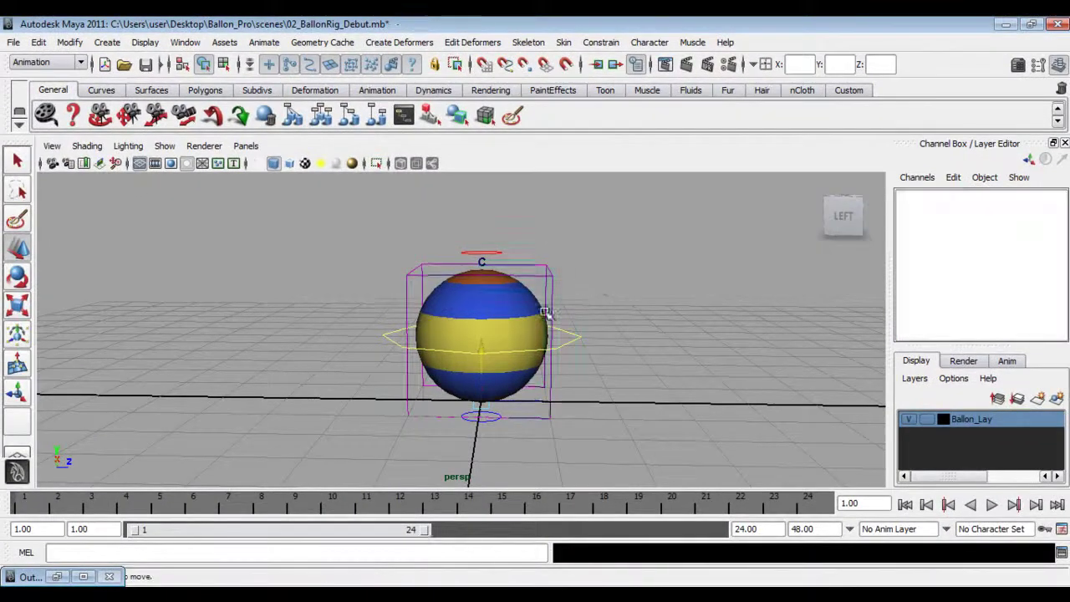
Step: Try stretching the ball by raising the upper cluster handle, and undo the move
right_click_drag(545, 312, 566, 370, "alt")
left_click(485, 284)
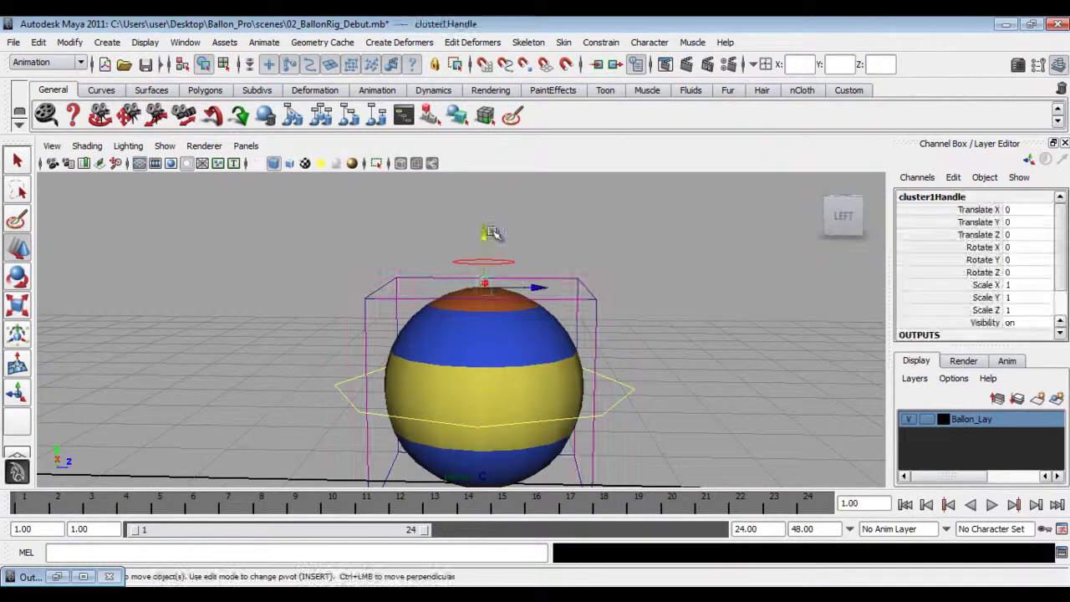
left_click_drag(487, 234, 530, 175)
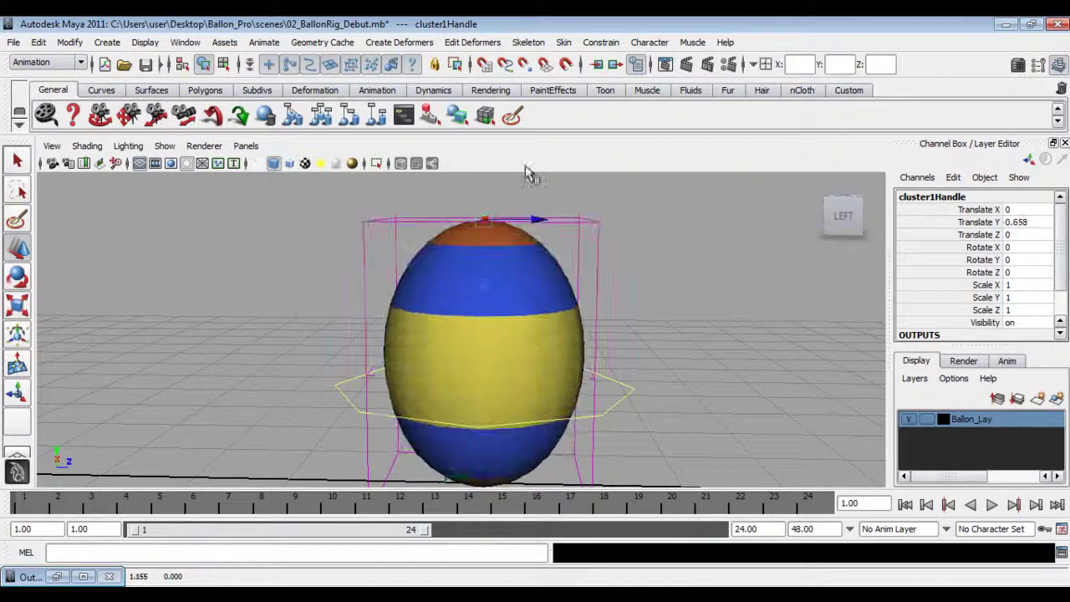
key("ctrl+z")
Step: Parent the upper cluster handle under the SS_Haut circle and clear the selection
mouse_move(498, 293)
left_mouse_down("alt")
mouse_move(550, 334)
mouse_move(565, 323)
mouse_move(514, 287)
left_mouse_up("alt")
left_click(539, 339)
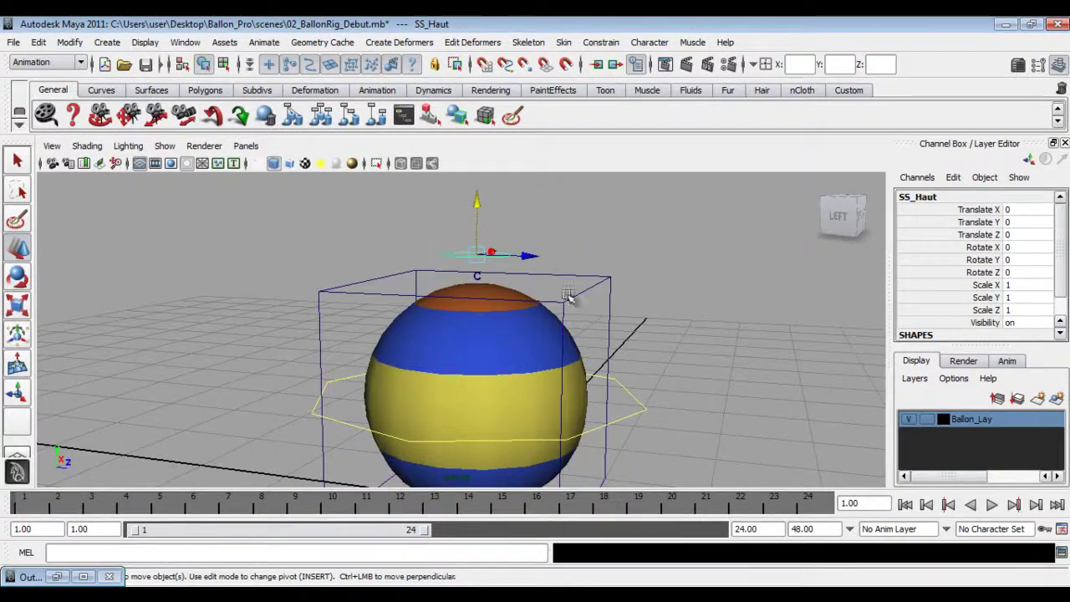
left_click_drag(538, 279, 501, 404, "alt")
left_click_drag(485, 330, 626, 293, "alt")
left_click(593, 273)
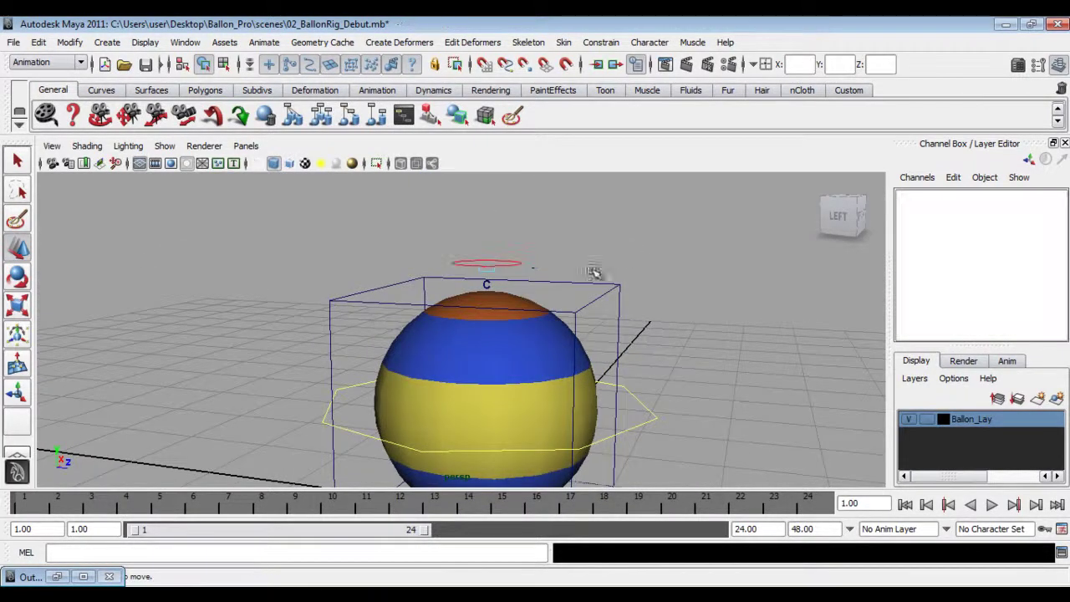
left_click(490, 264)
mouse_move(483, 338)
left_mouse_down("alt")
mouse_move(478, 282)
mouse_move(489, 323)
left_mouse_up("alt")
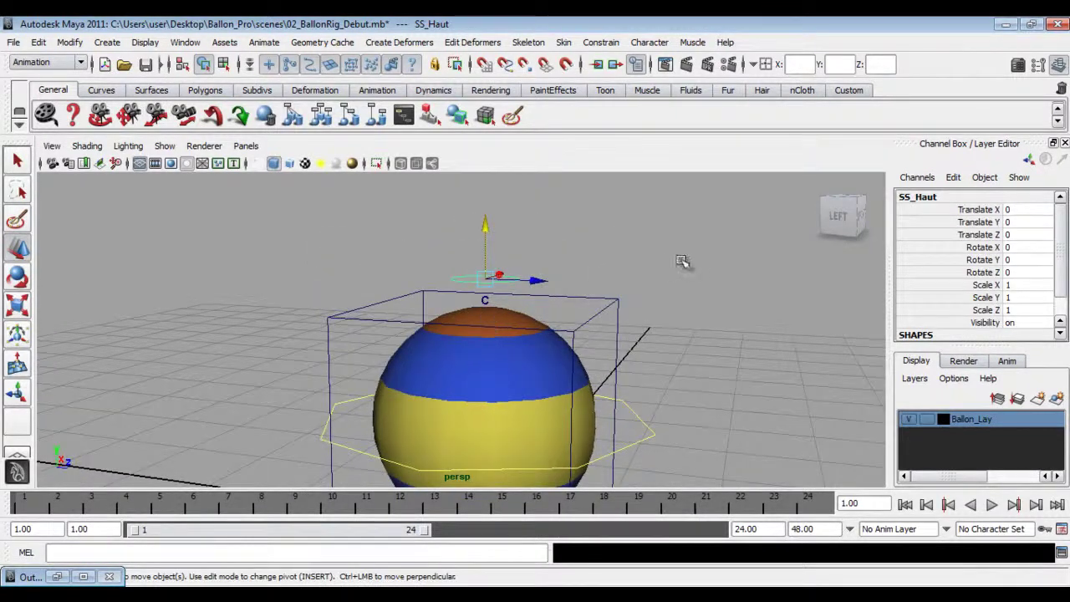
left_click(483, 299)
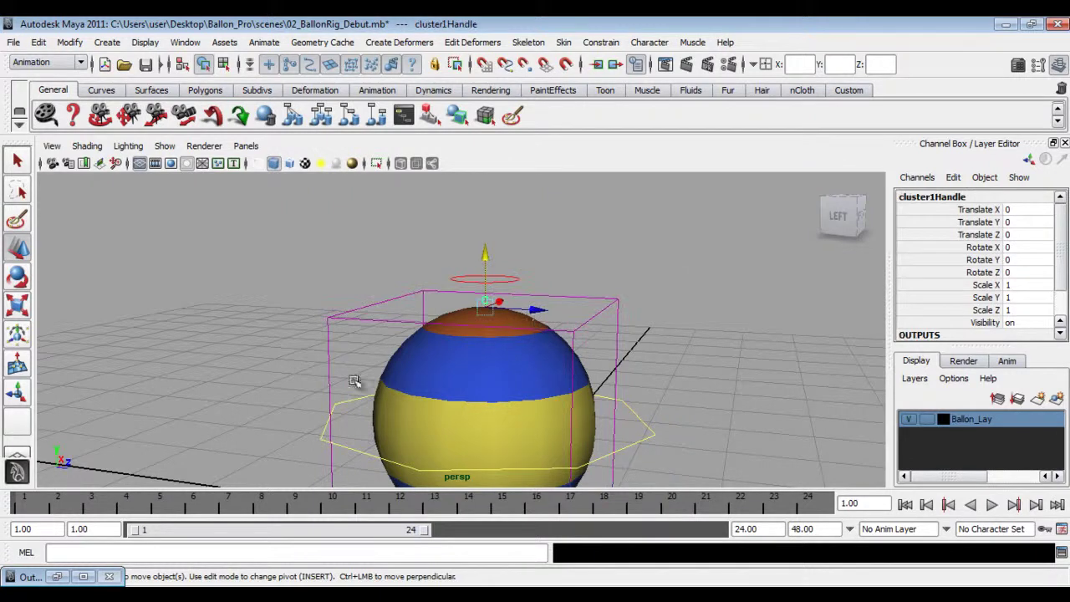
left_click(510, 277)
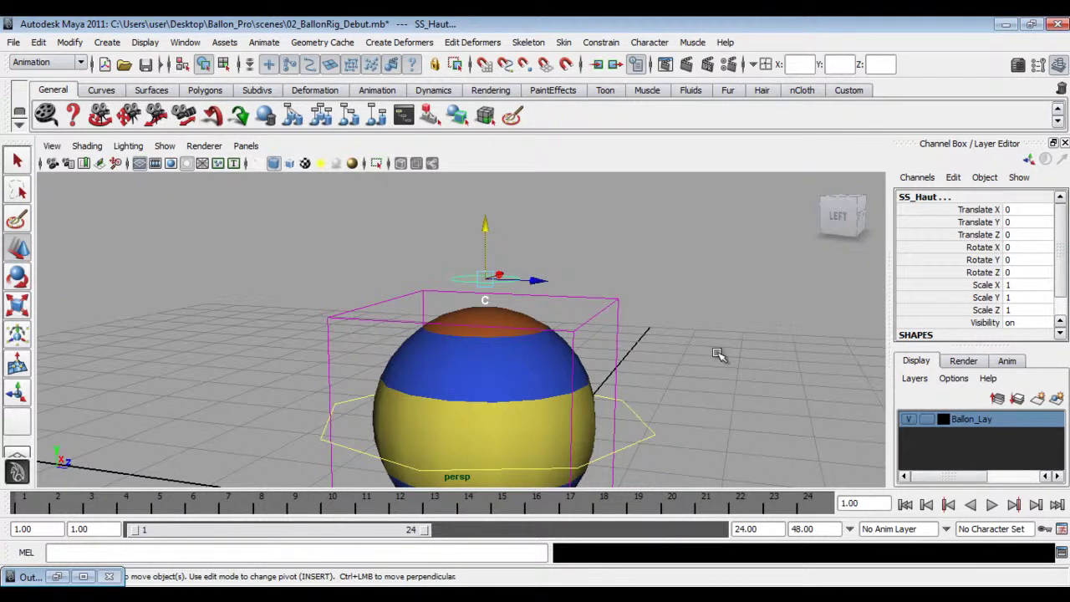
key("ctrl+g")
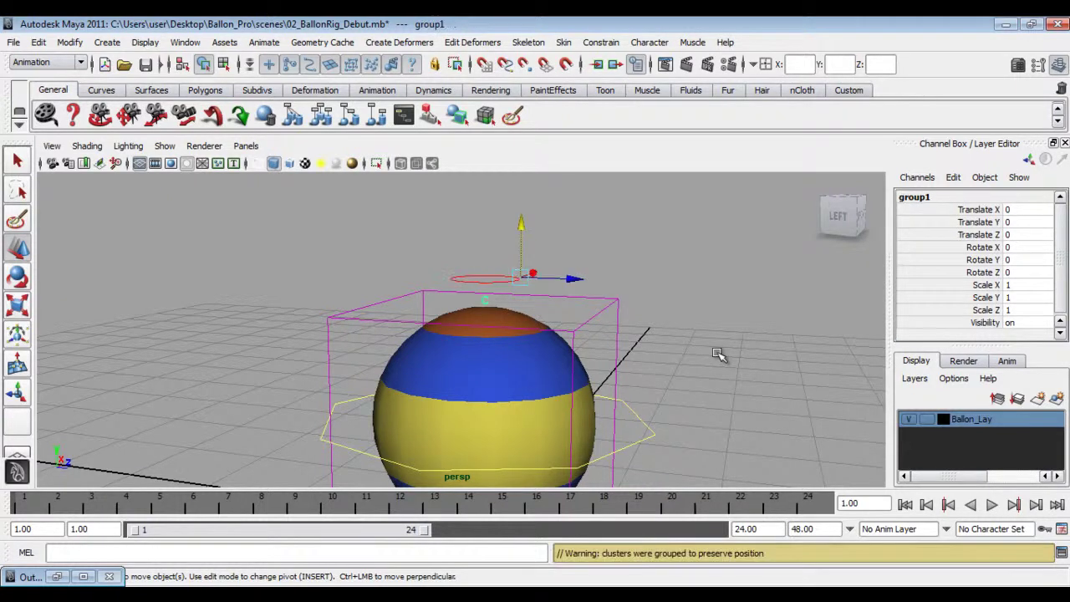
left_click(716, 354)
Step: Try moving and rotating the SS_Haut circle to test the upper cluster's deformation, and undo the changes
left_click(485, 277)
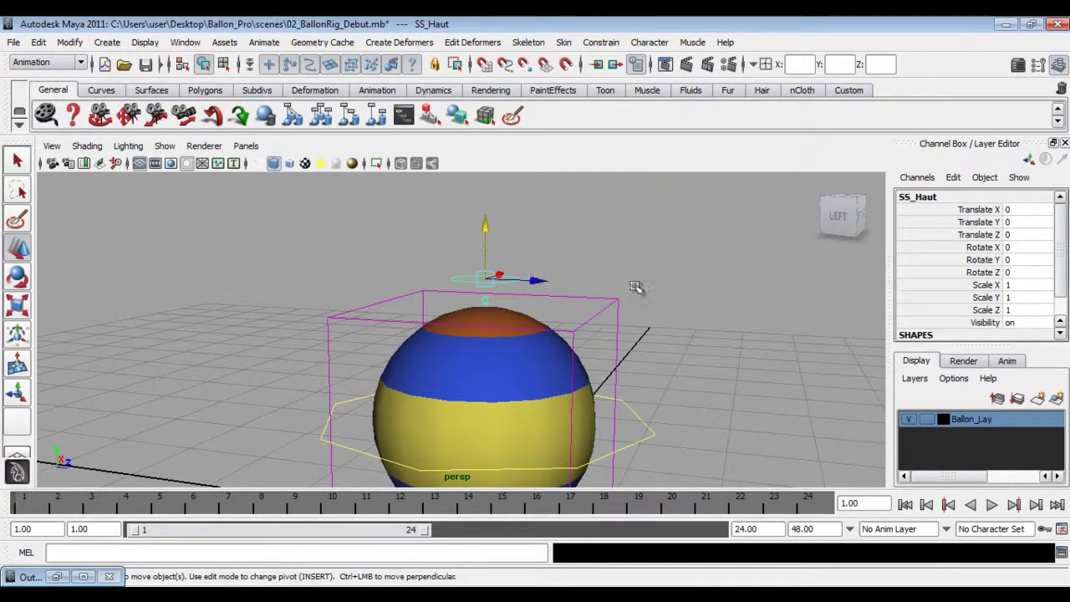
left_click_drag(485, 222, 566, 393)
key("ctrl+z")
key("ctrl+z")
key("e")
key("ctrl+z")
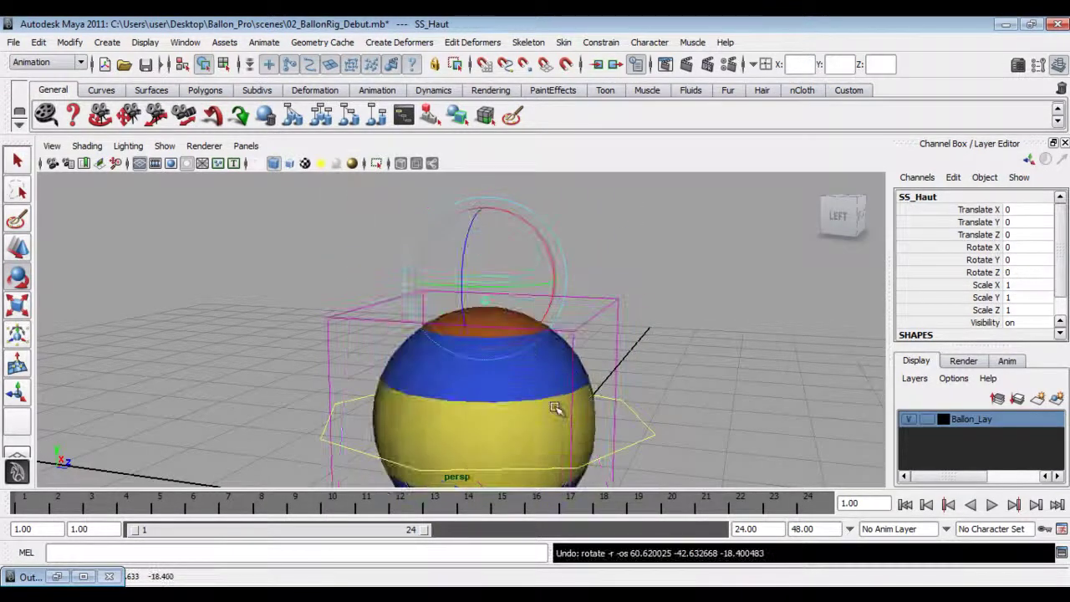
Step: Clear the selection and set the Ballon_Lay layer to reference display so the ball cannot be selected
left_click_drag(539, 436, 488, 381, "alt")
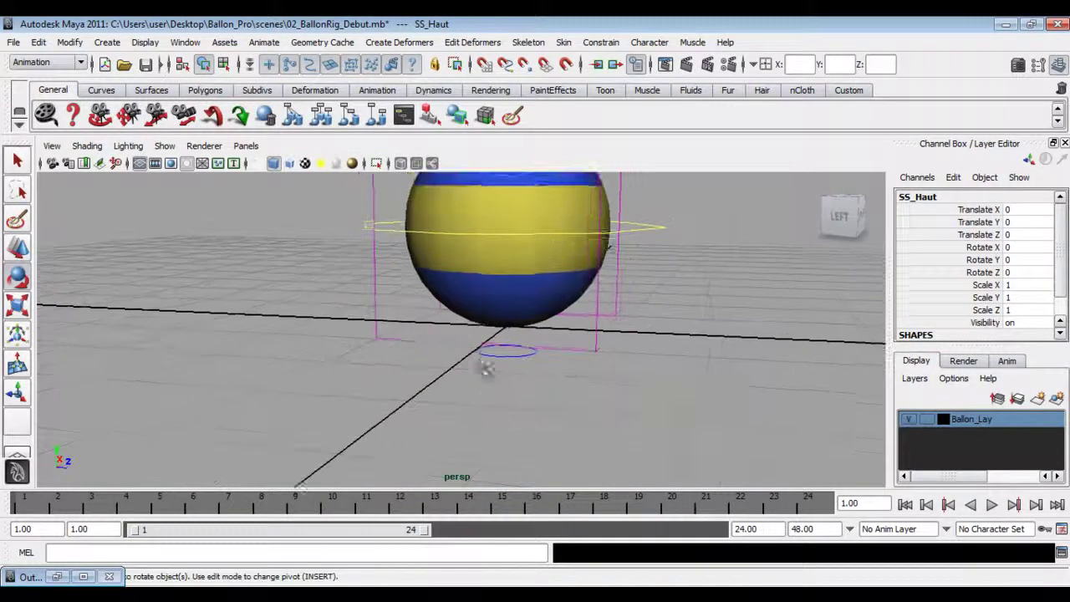
right_click_drag(488, 381, 527, 392, "alt")
left_click_drag(528, 392, 565, 434, "alt")
left_click(537, 426)
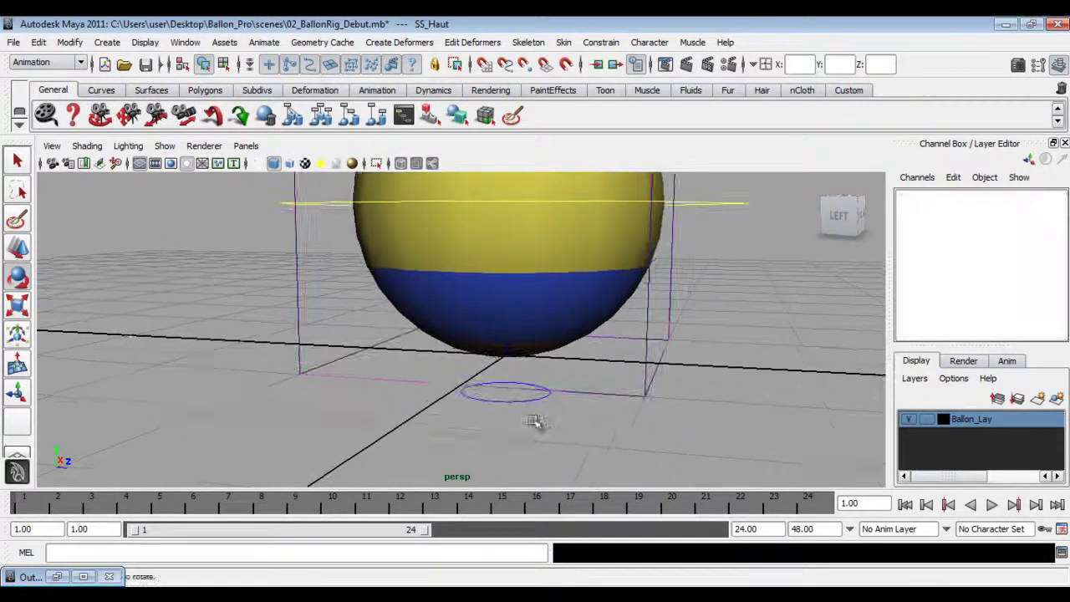
left_click(926, 419)
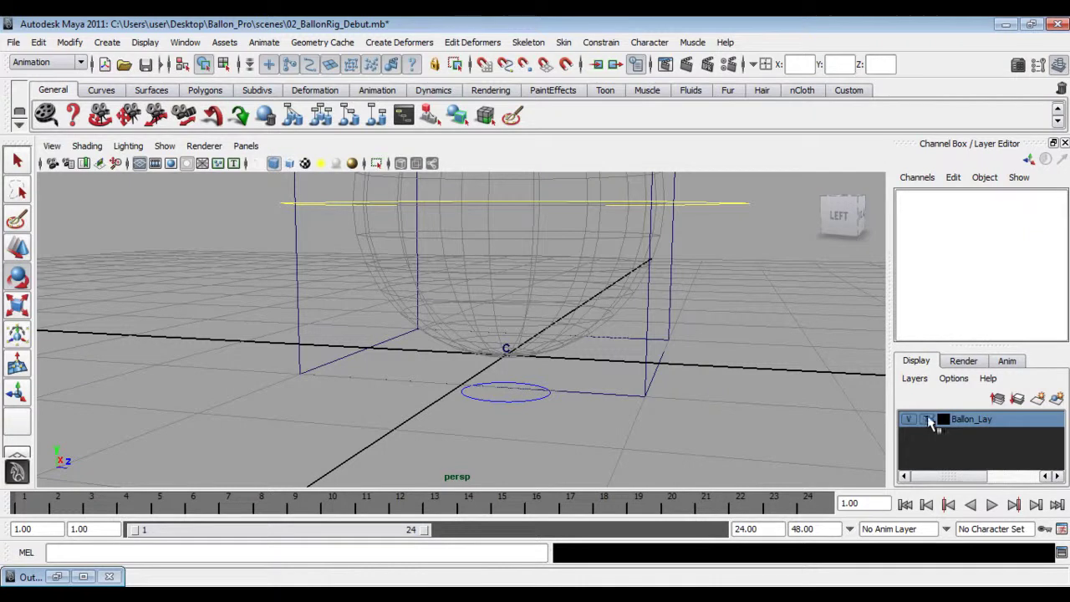
left_click(928, 419)
Step: Parent the lower cluster handle under the SS_bas circle
scroll(710, 435, "up", 3)
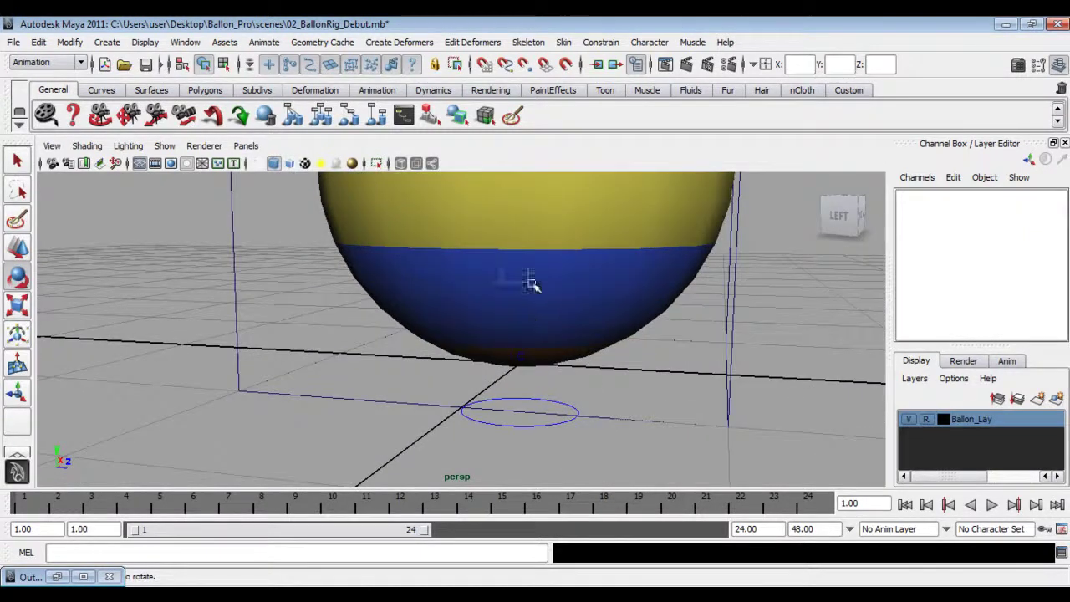
left_click(518, 351)
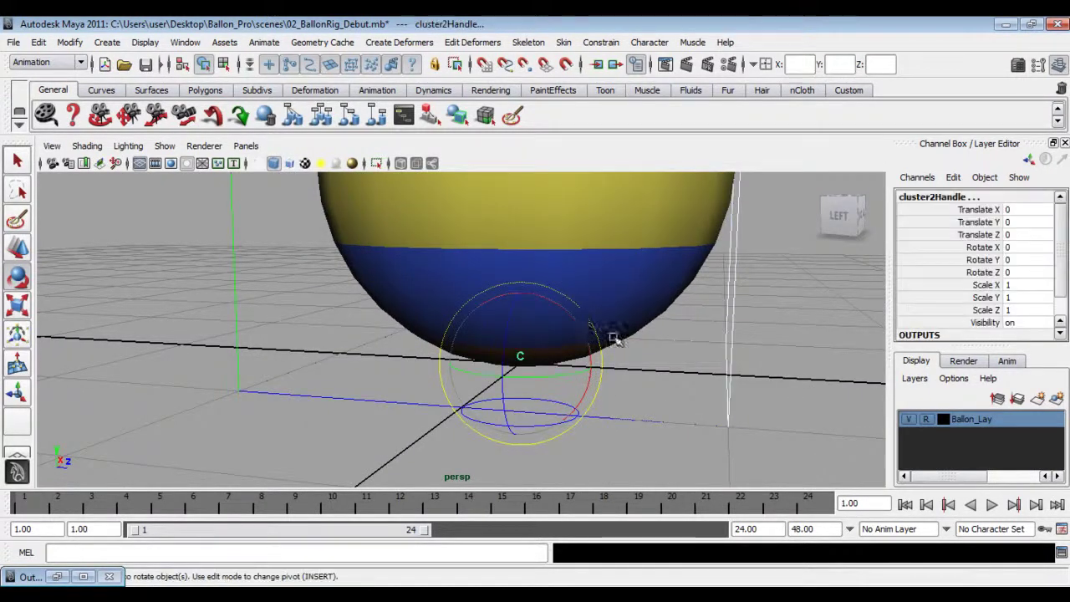
key("g")
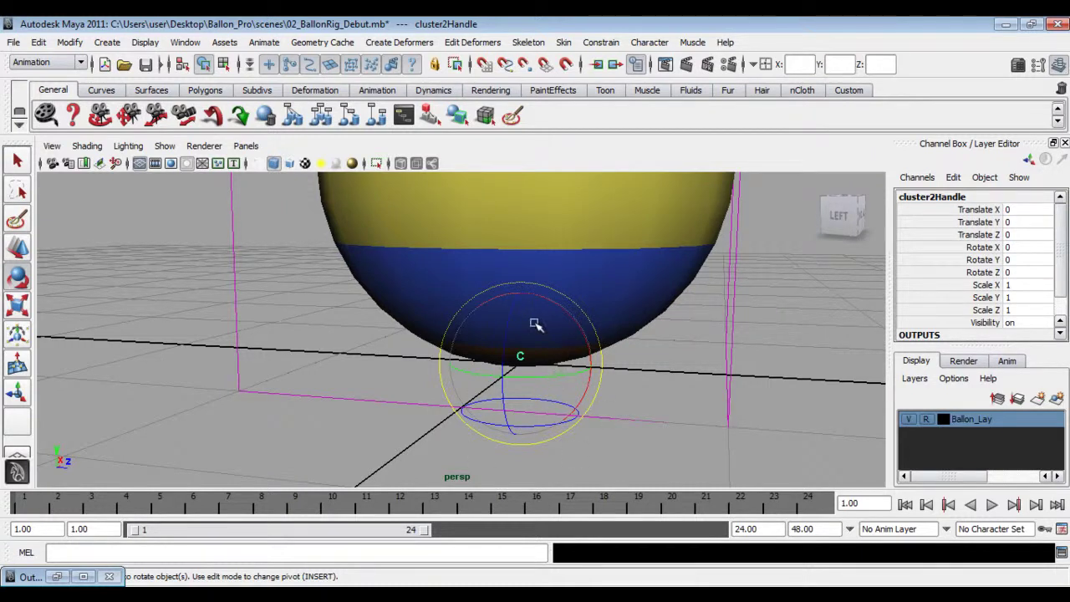
mouse_move(661, 423)
left_mouse_down("alt")
mouse_move(602, 382)
mouse_move(665, 414)
left_mouse_up("alt")
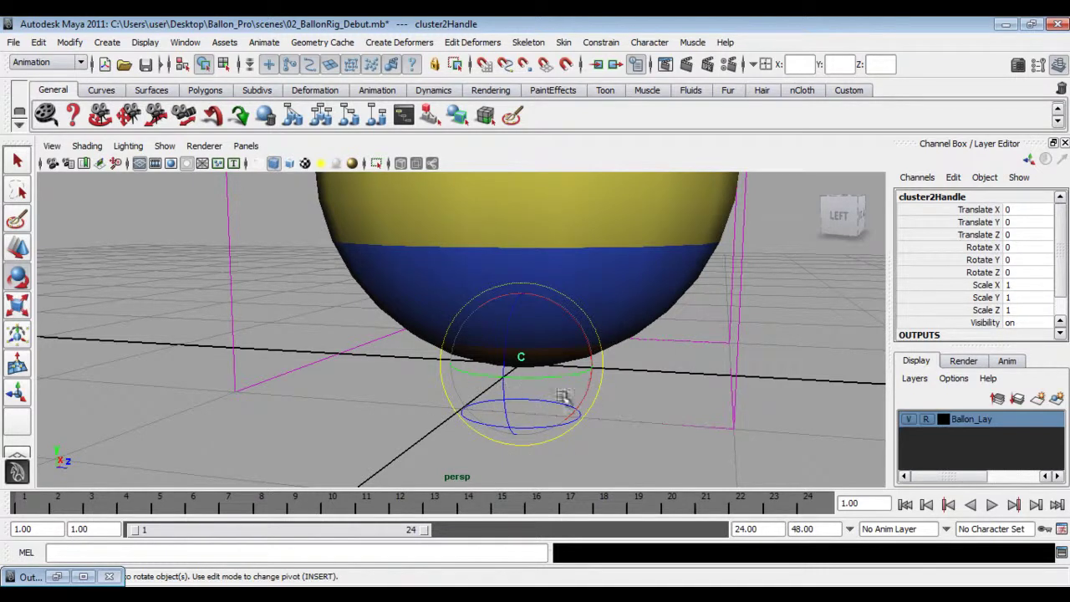
key("q")
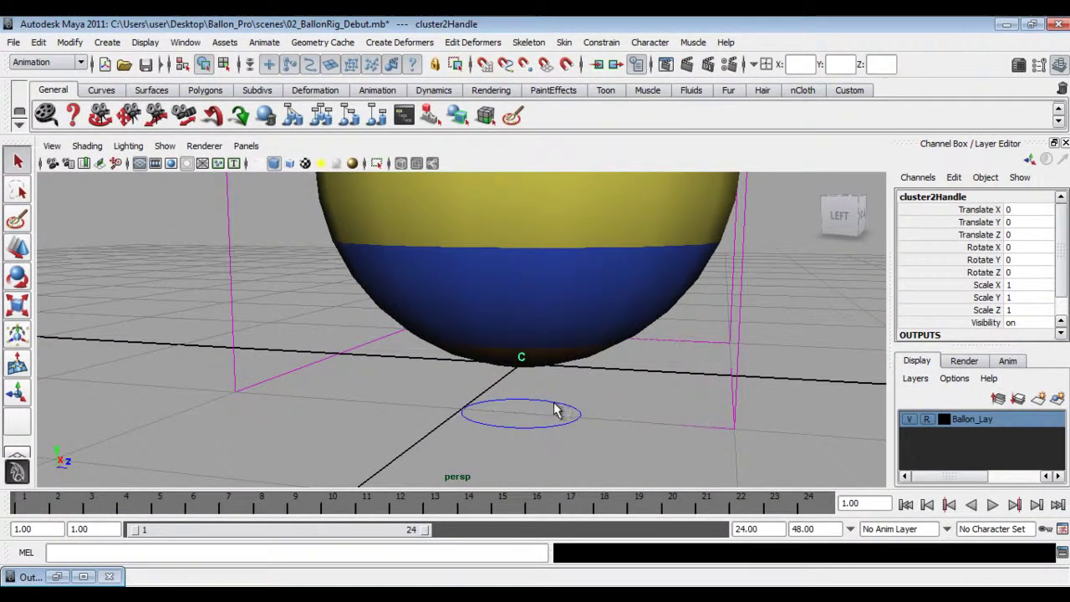
left_click(578, 416)
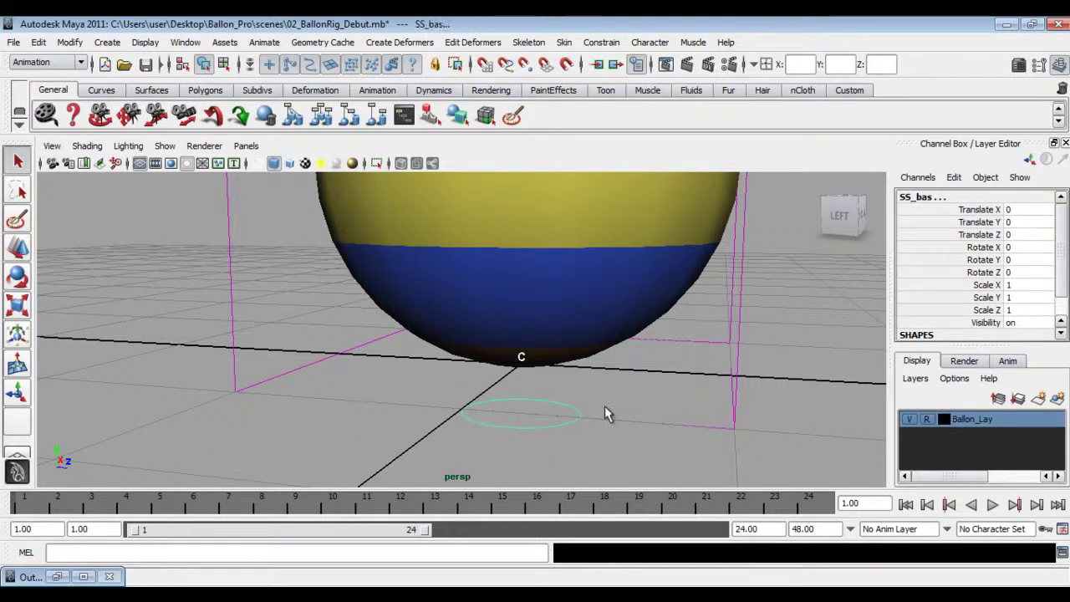
key("ctrl+g")
Step: Try squashing the ball by lowering the SS_Haut circle and by raising the SS_bas circle, undoing each move
right_click_drag(605, 405, 415, 242, "alt")
key("f")
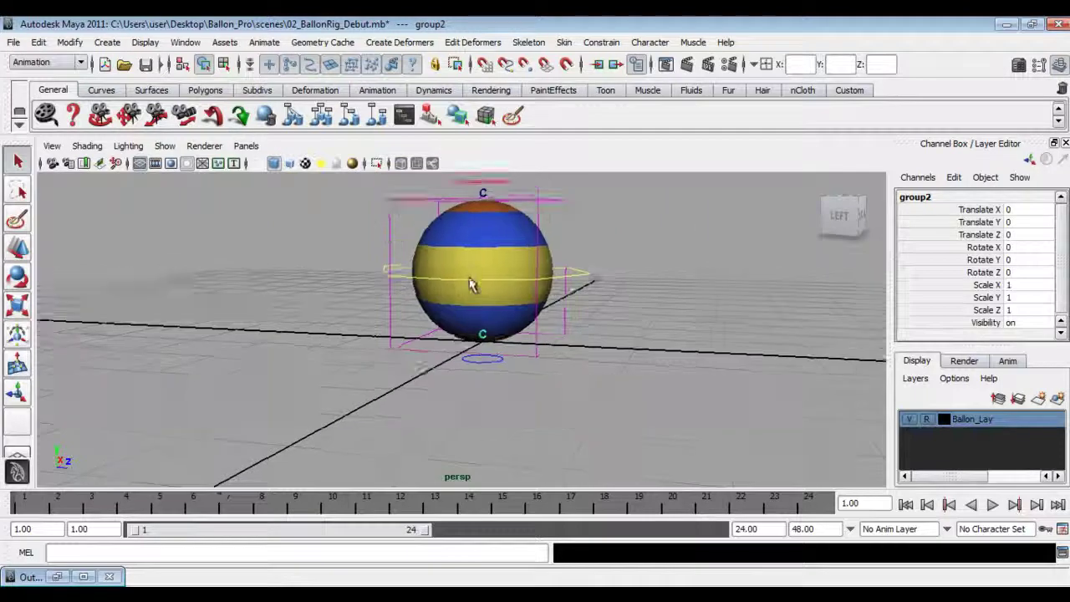
left_click(498, 270)
key("w")
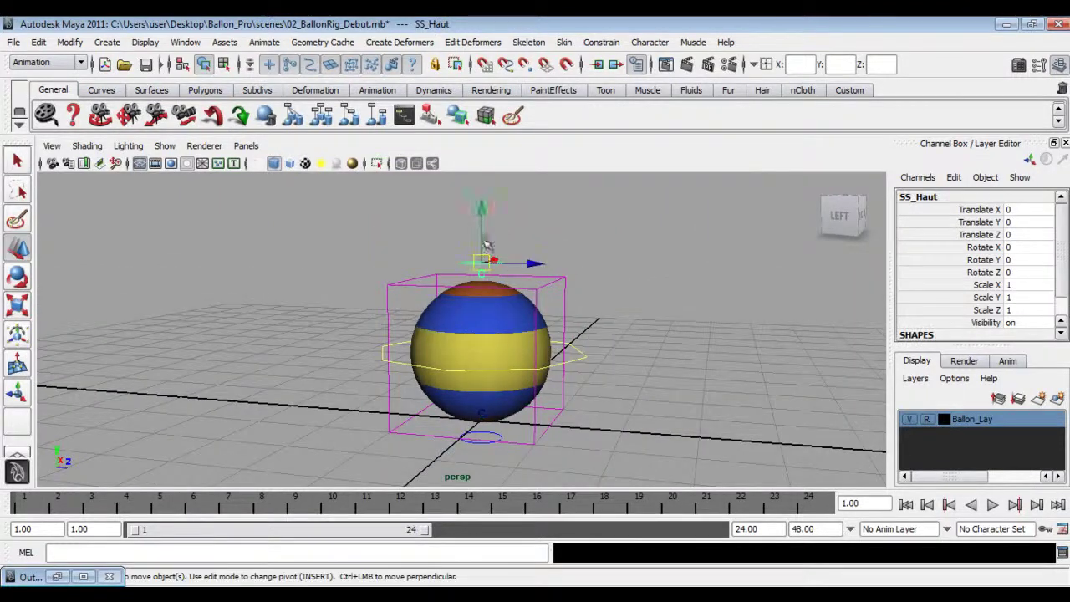
left_click_drag(483, 219, 506, 277)
key("ctrl+z")
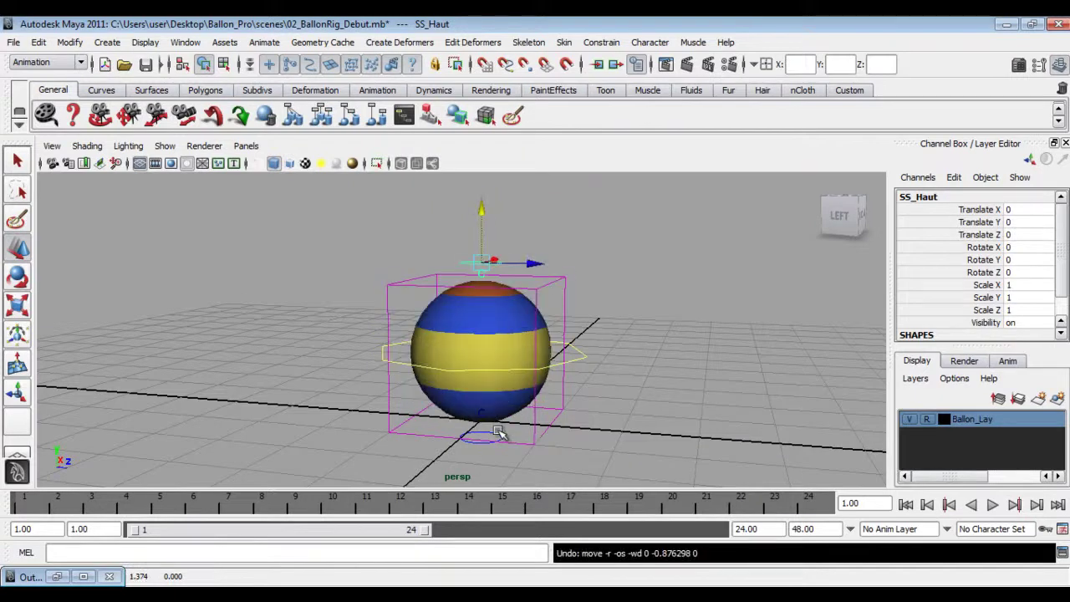
left_click(496, 432)
left_click_drag(480, 397, 499, 294)
key("ctrl+z")
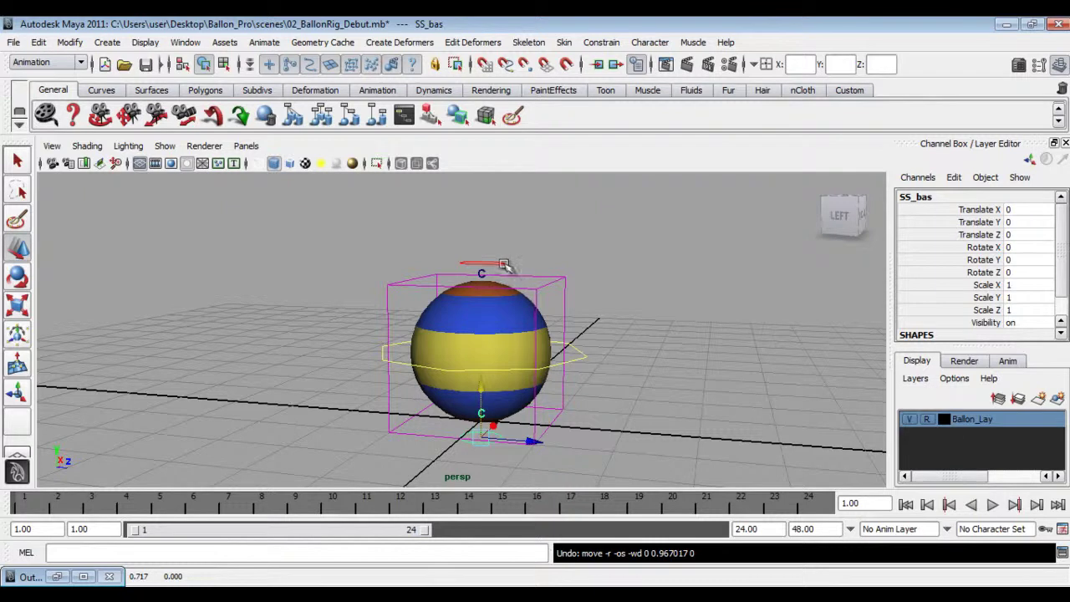
Step: Try stretching the ball slightly by raising the SS_Haut circle, undo the move, and clear the selection
left_click(500, 264)
left_click_drag(479, 216, 502, 140)
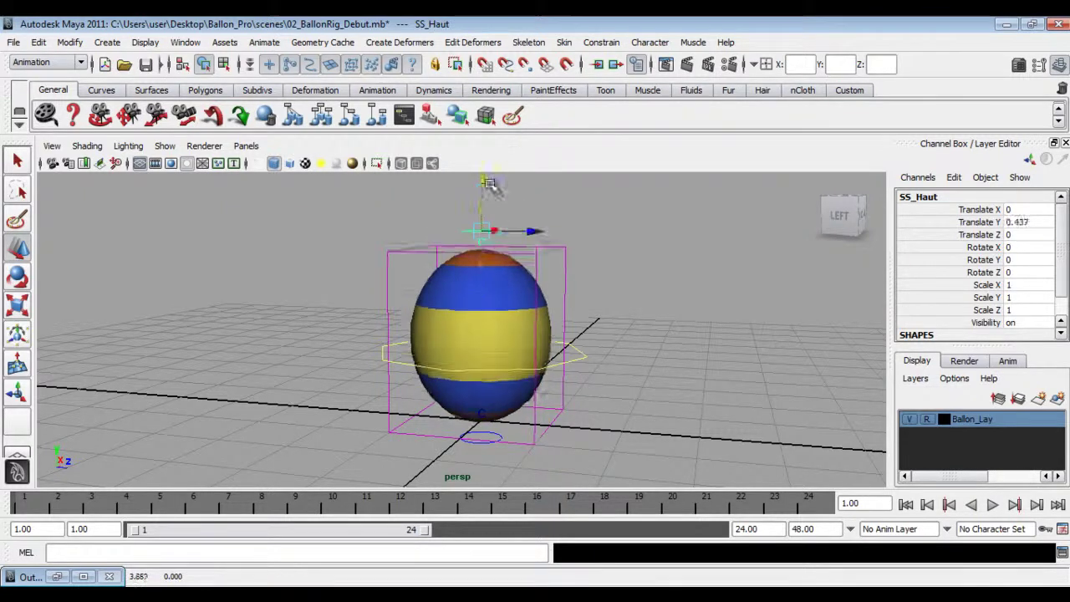
key("ctrl+z")
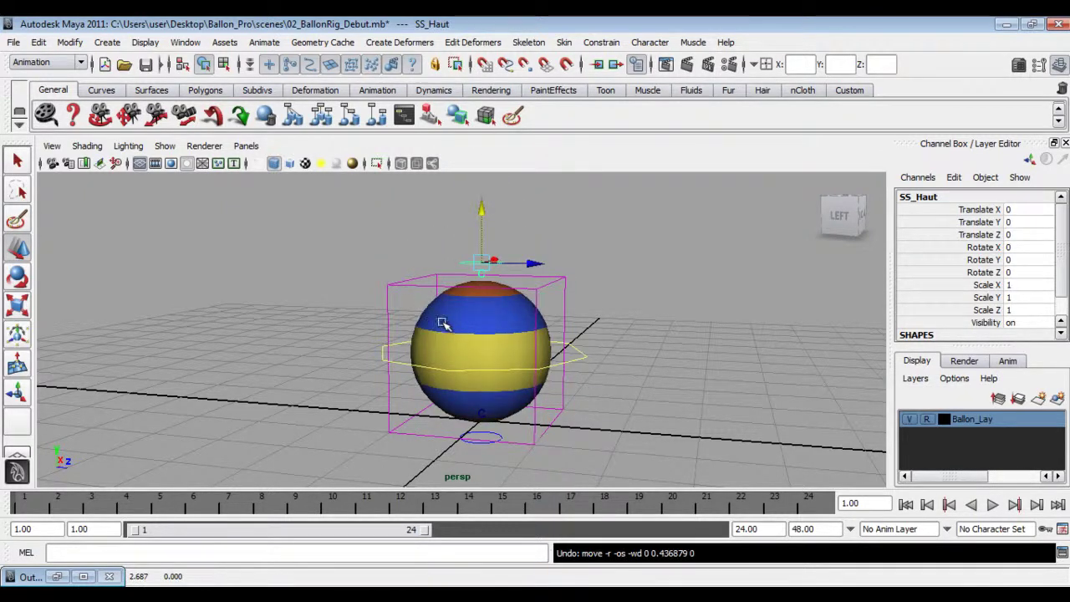
left_click(391, 254)
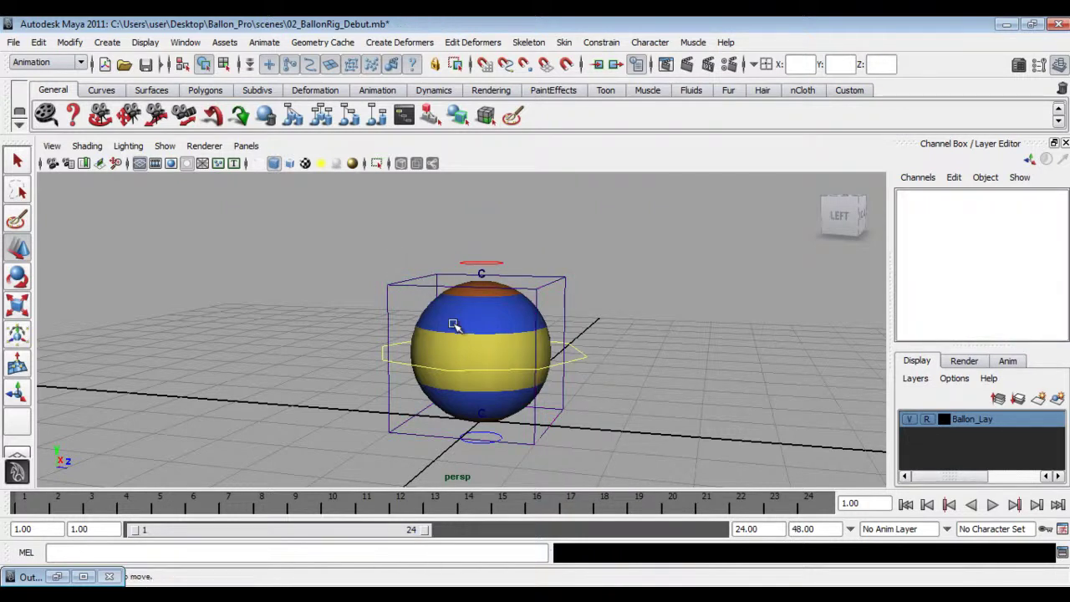
Step: Try moving SS_Haut up to about 1.889 in Y and down to about -1.113 to test the deformation, and undo both moves
right_click_drag(616, 393, 499, 333, "alt")
middle_click_drag(499, 334, 458, 328, "alt")
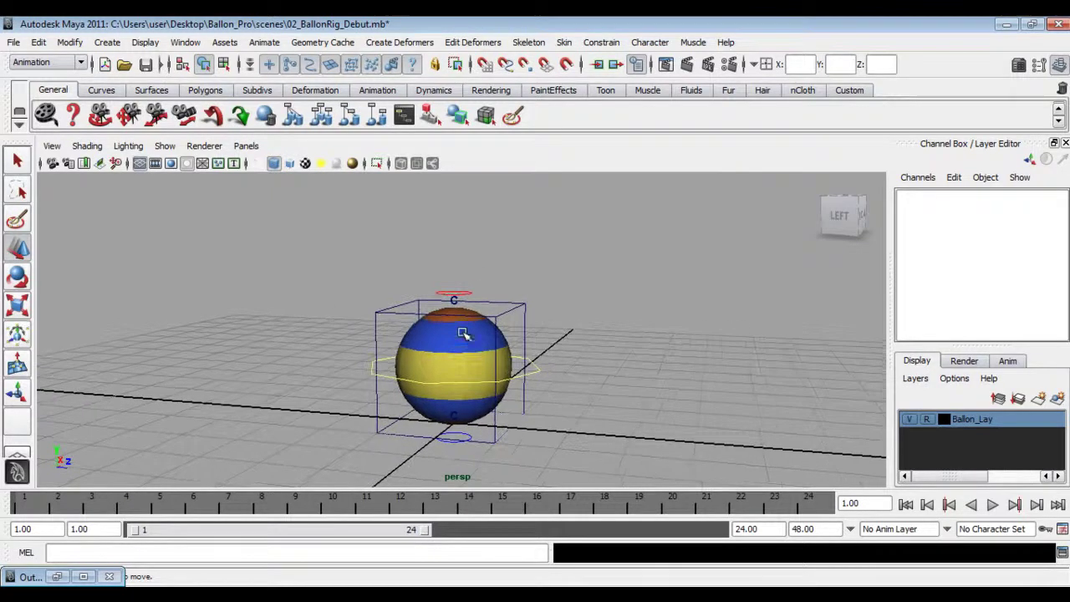
left_click(456, 291)
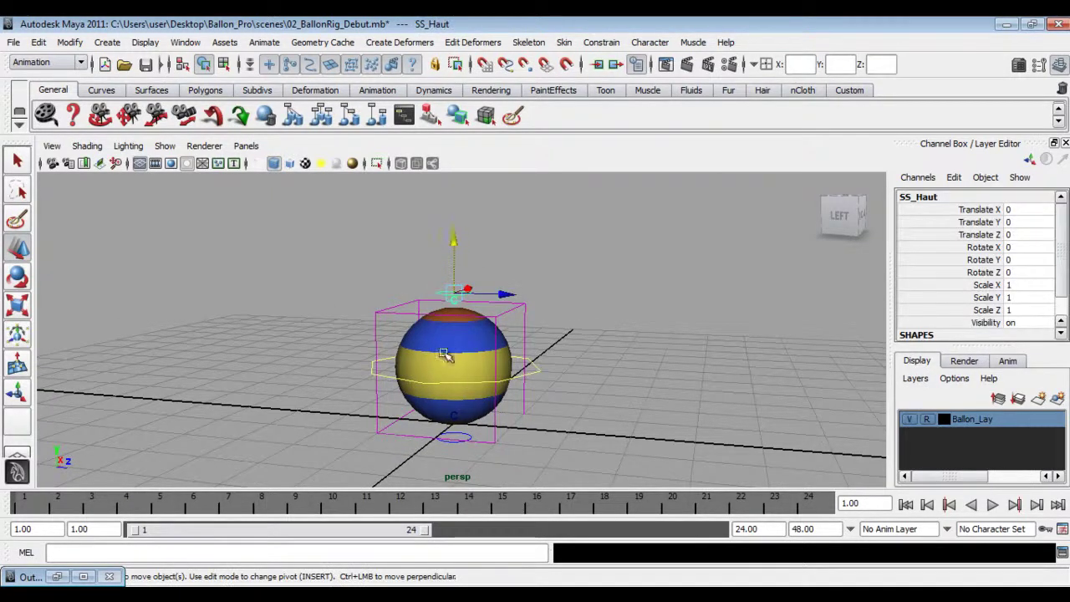
left_click_drag(452, 239, 452, 138)
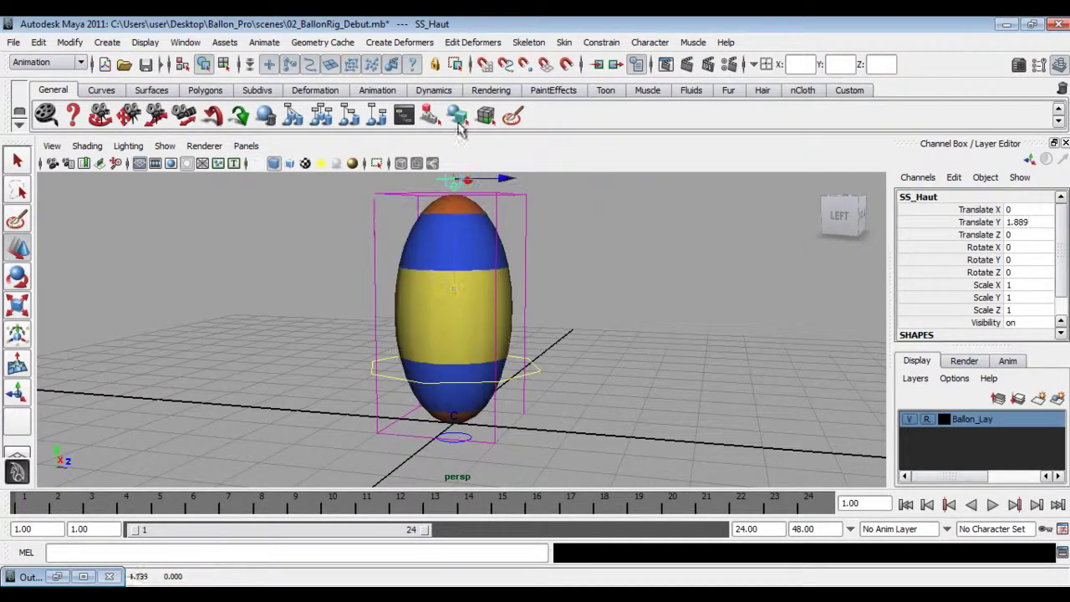
left_click_drag(422, 259, 412, 280, "alt")
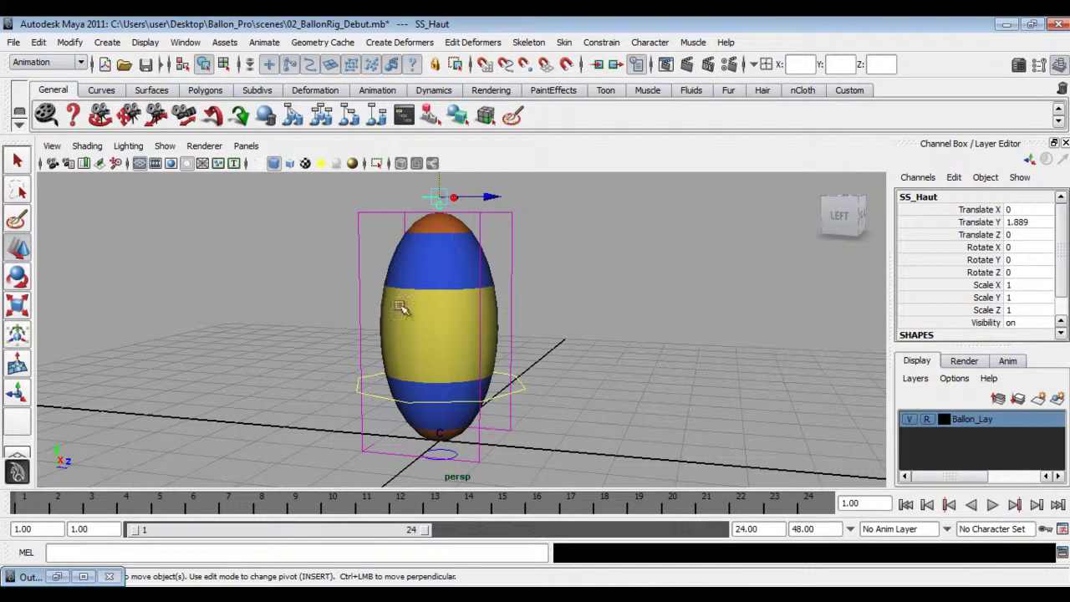
left_click_drag(439, 182, 440, 368)
middle_click_drag(460, 313, 465, 274, "alt")
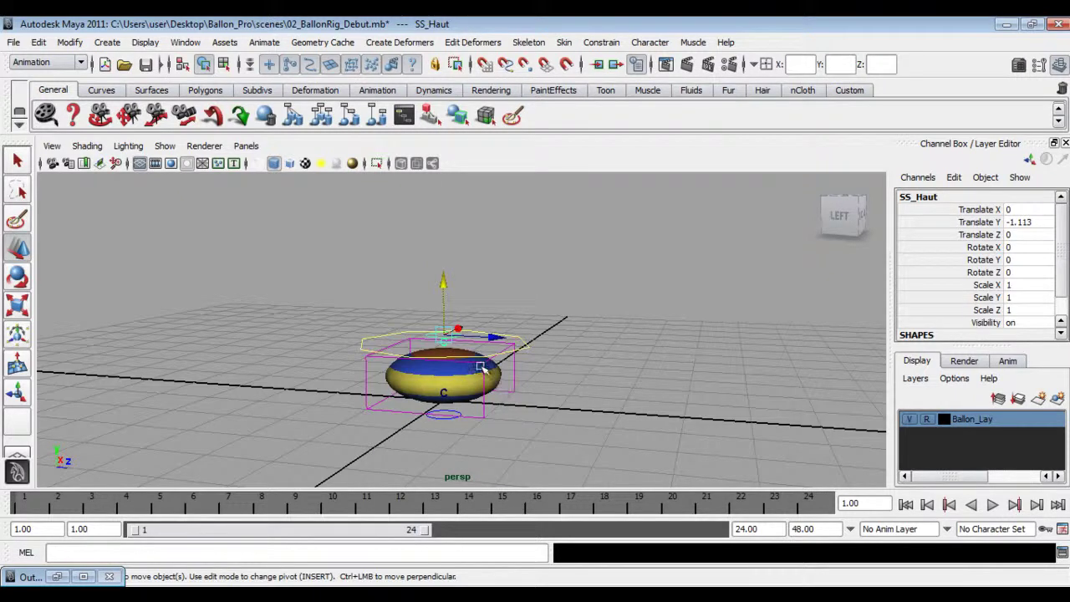
key("z")
key("z")
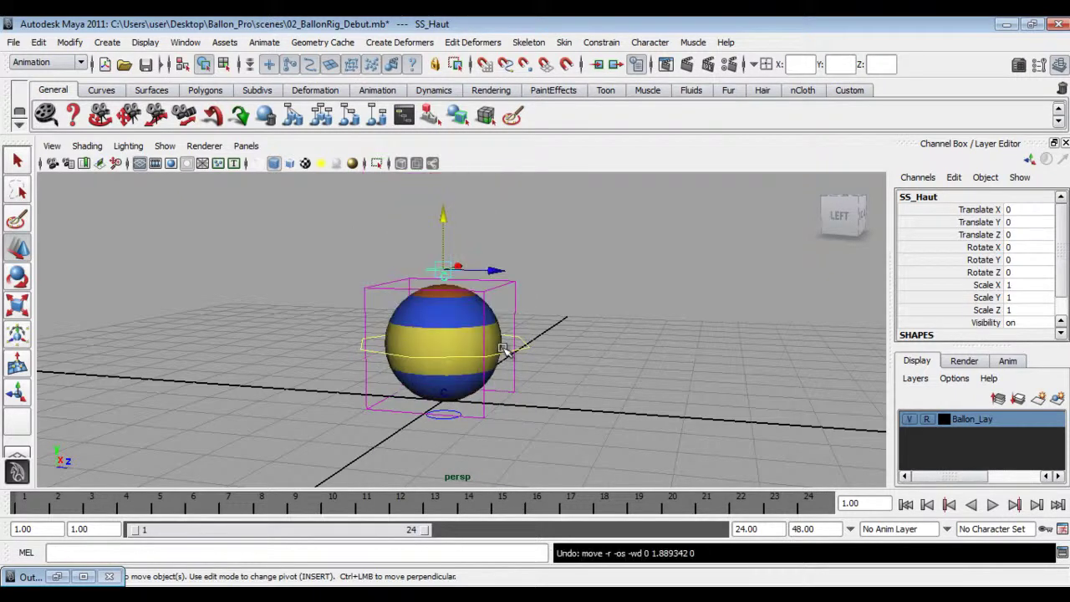